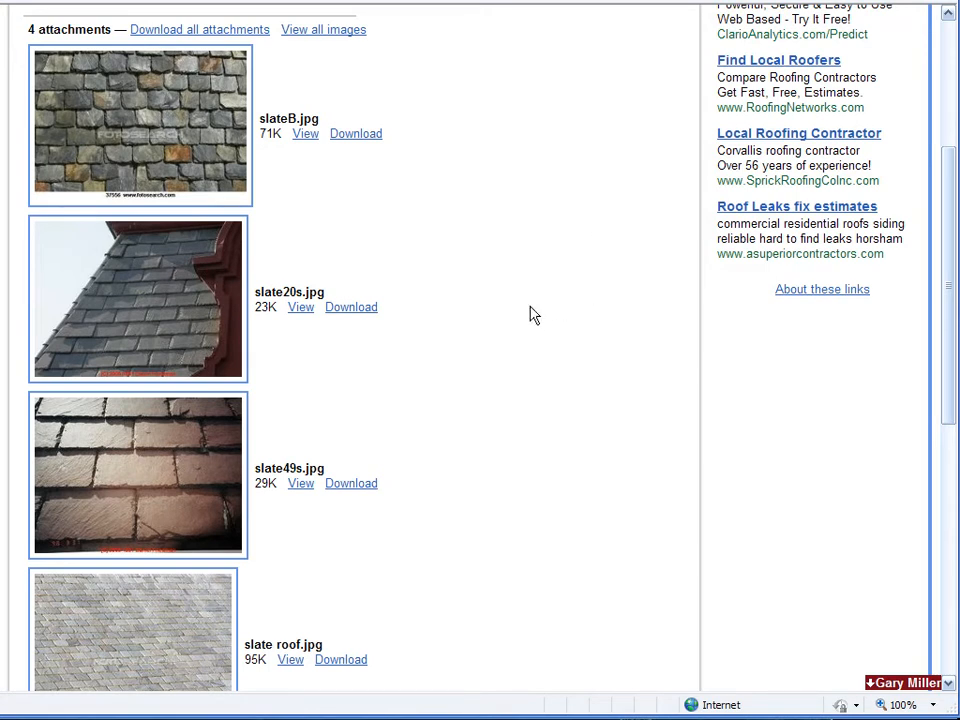
View the attached slate photos slate49s.jpg, slateB.jpg, slate roof.jpg and slate20s.jpg at full size.
scroll(531, 316, "down", 2)
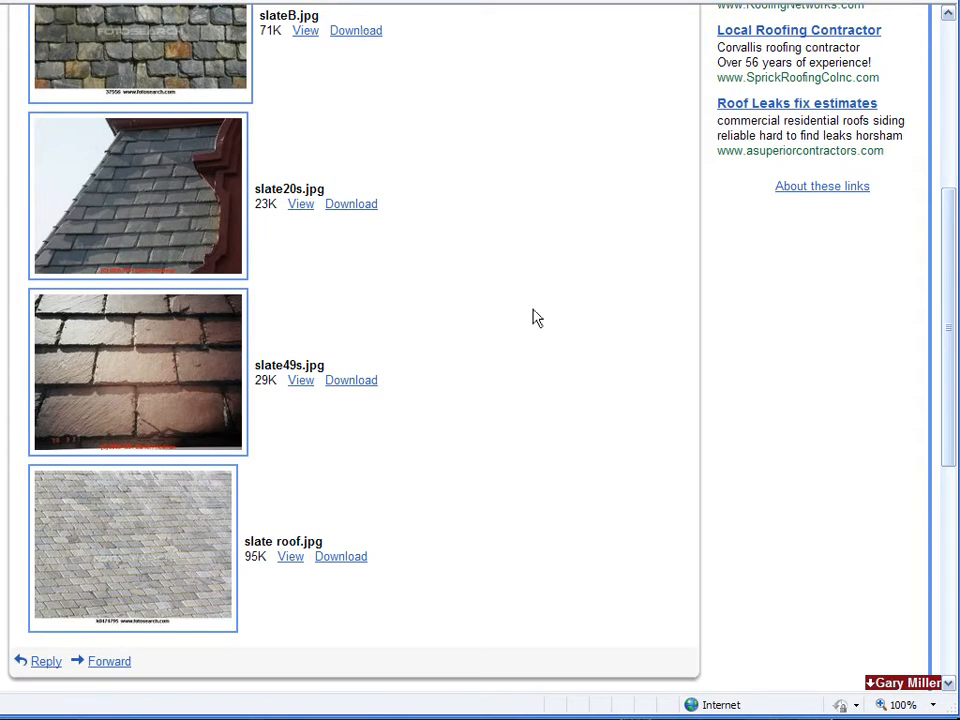
scroll(537, 312, "up", 2)
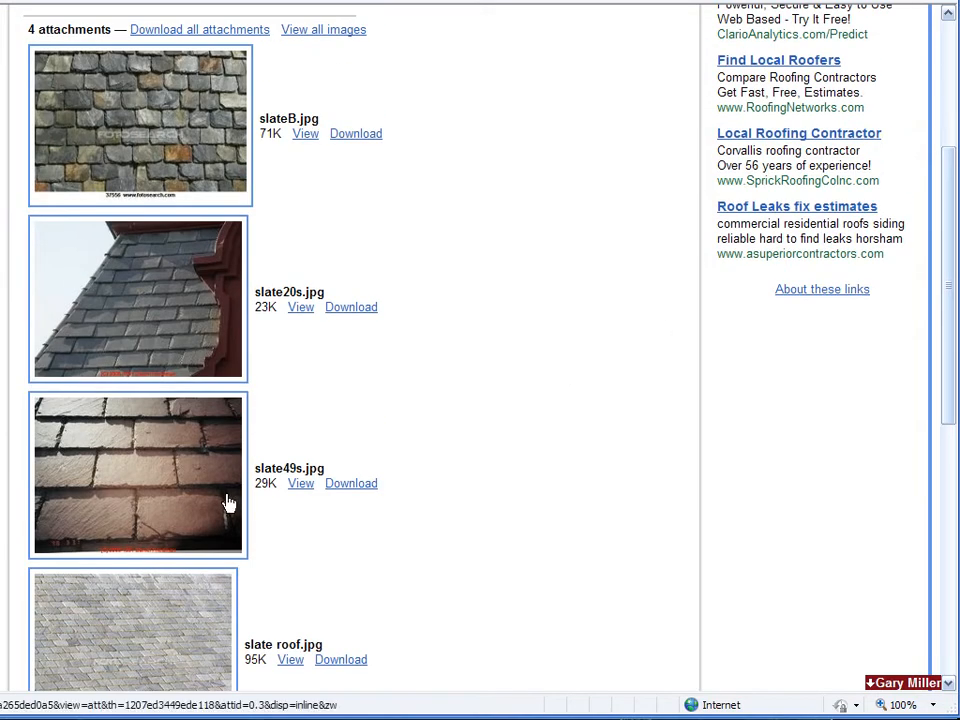
left_click(205, 483)
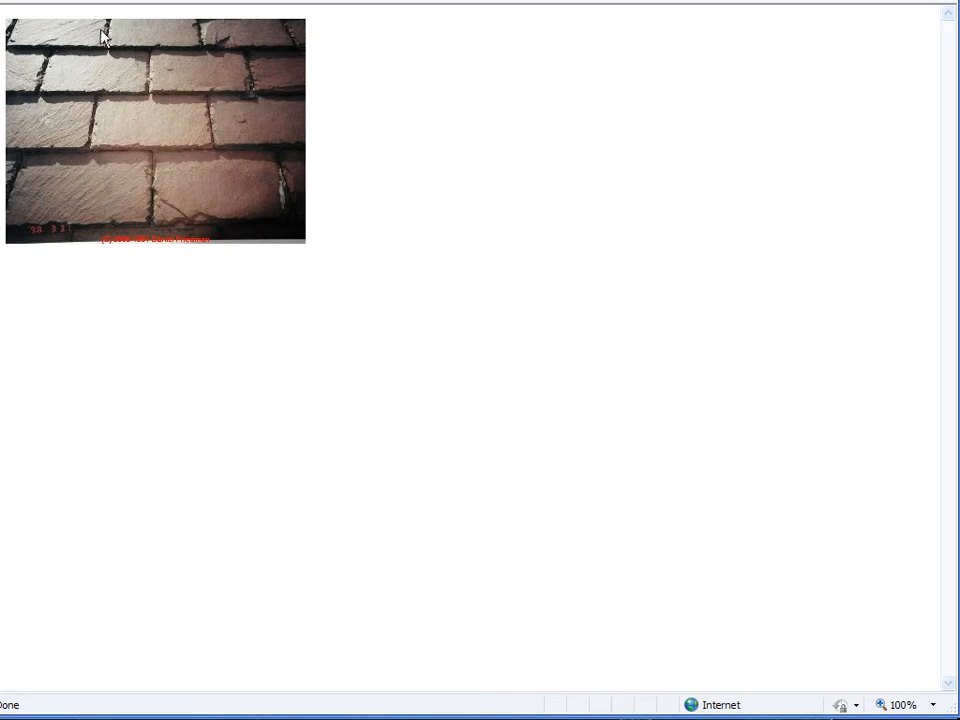
key("BackSpace")
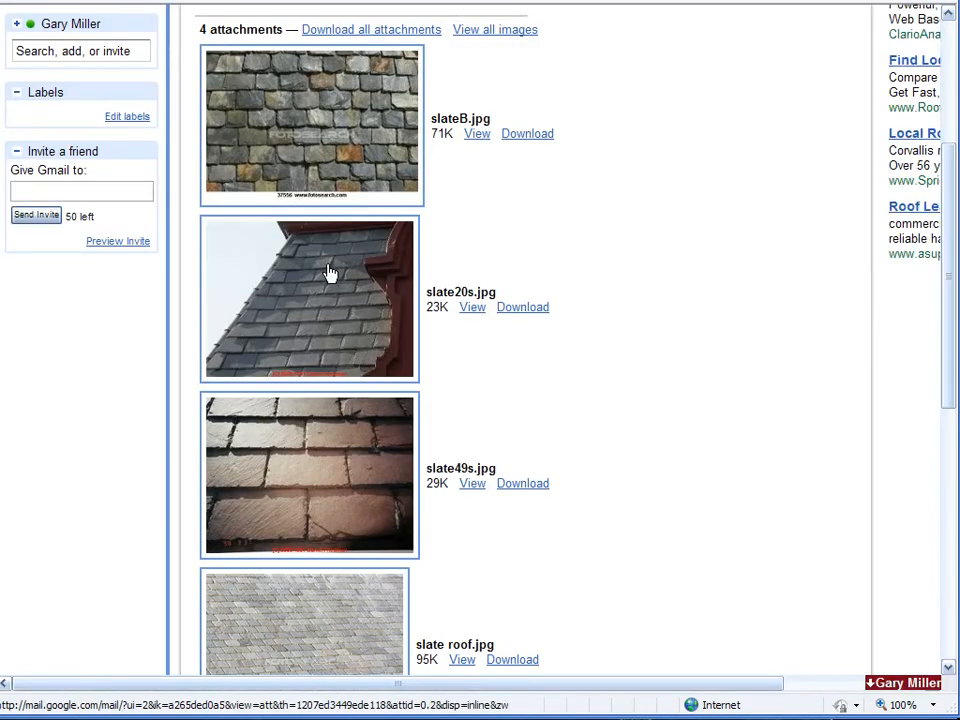
left_click(340, 170)
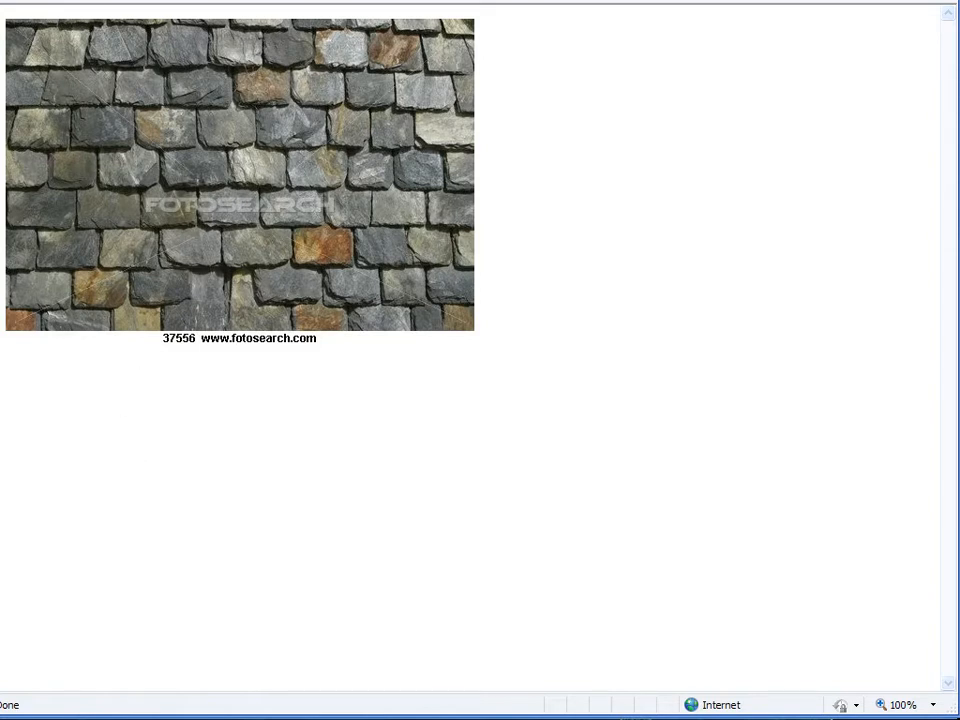
key("BackSpace")
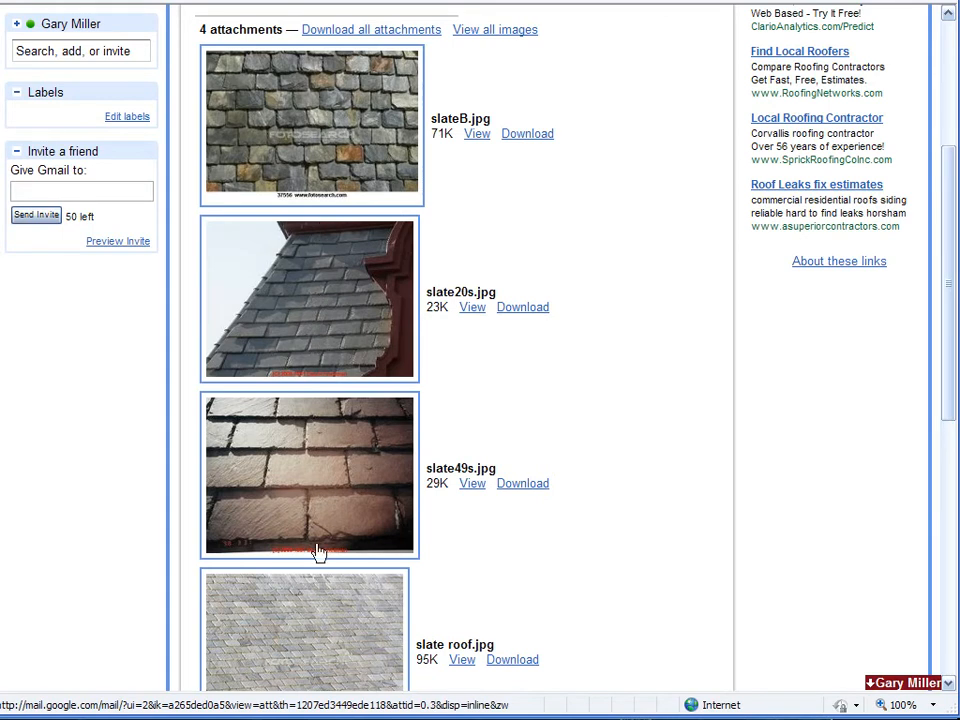
left_click(315, 632)
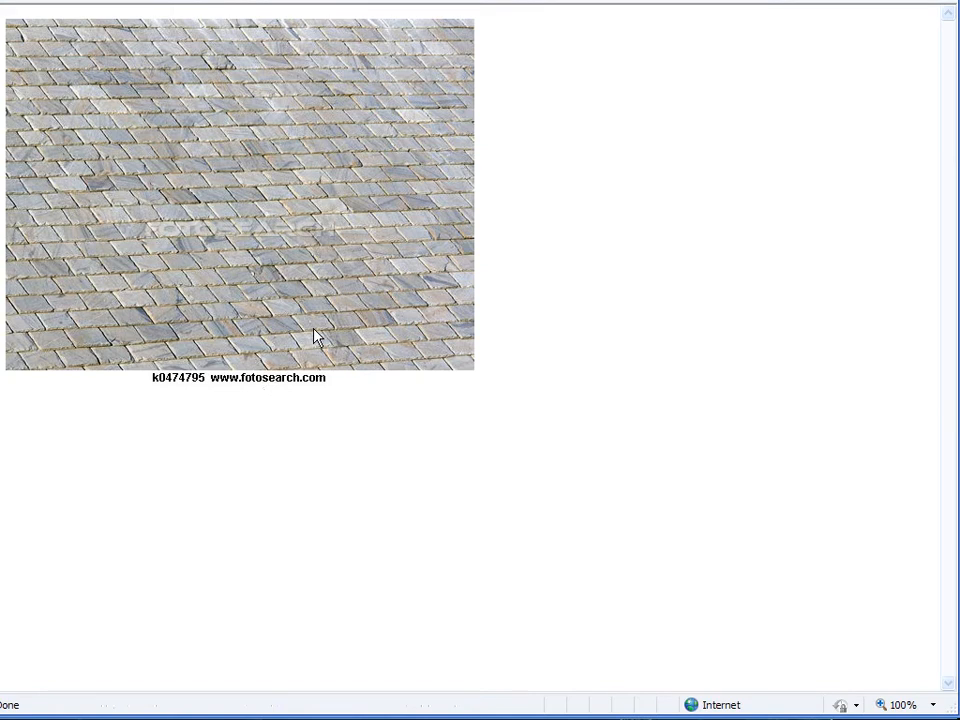
key("alt+Left")
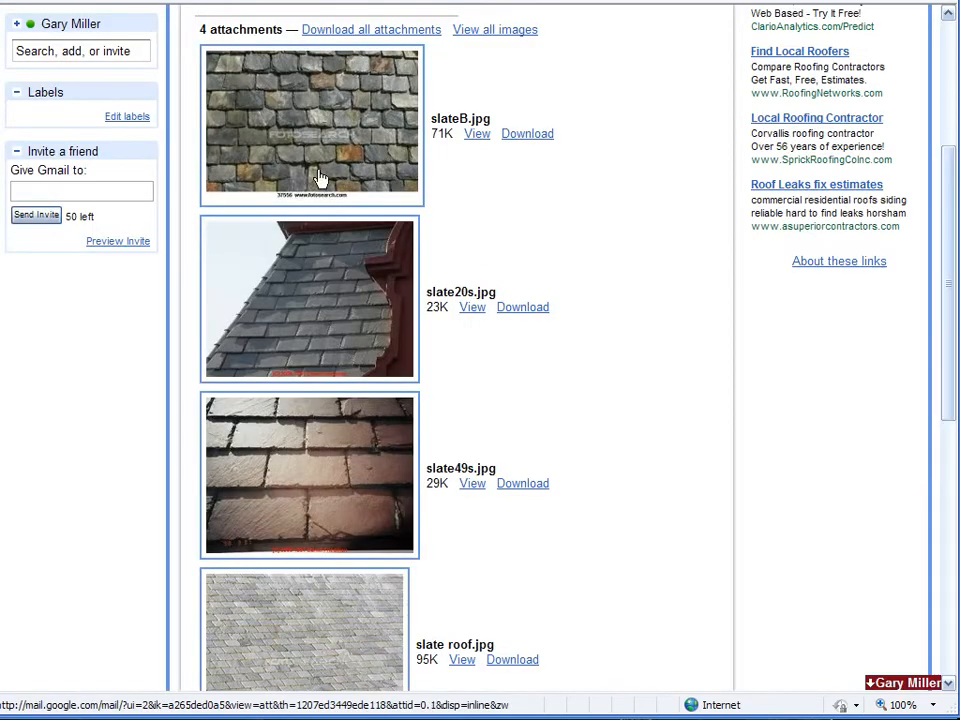
left_click(330, 302)
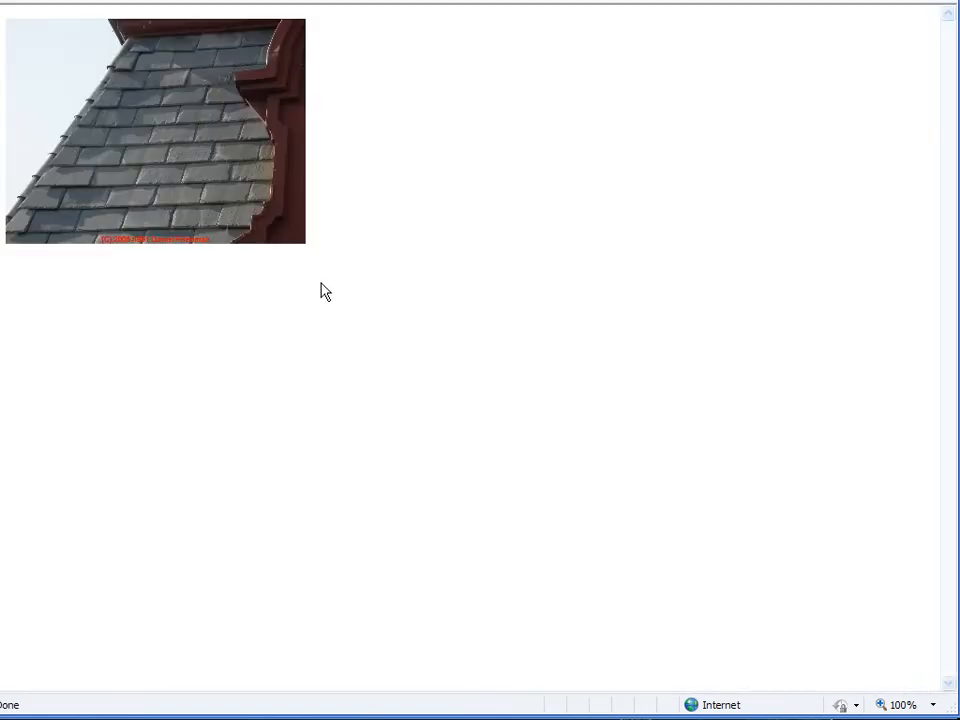
key("alt+Left")
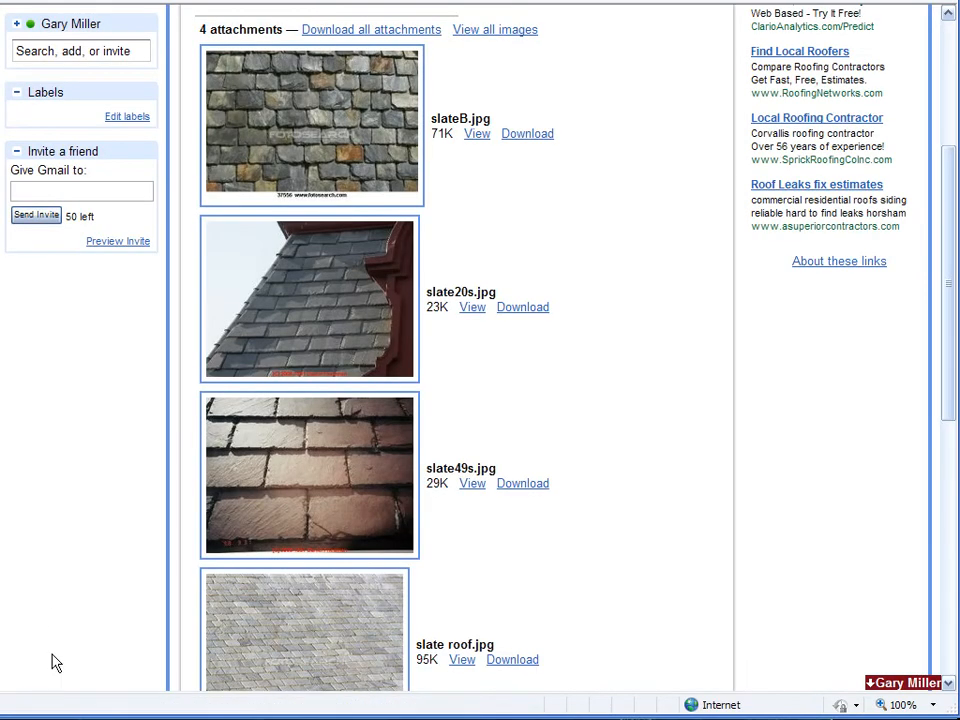
Examine the chipped edges, joints and surface cracks in the large grey close-up slate photo at several magnifications.
left_click(347, 459)
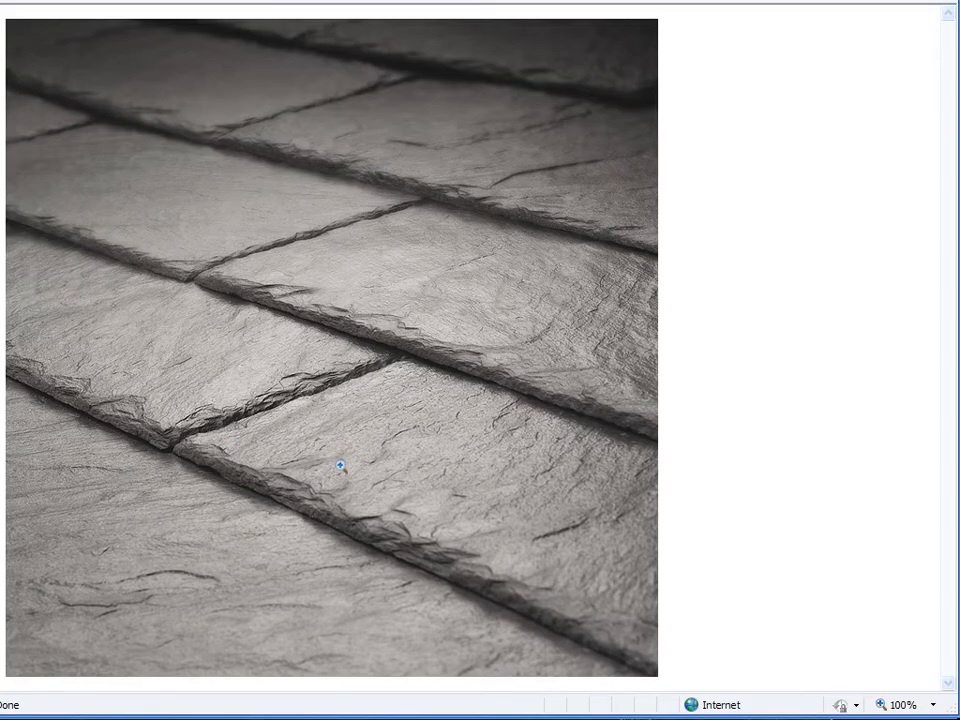
scroll(340, 466, "up", 10, "ctrl")
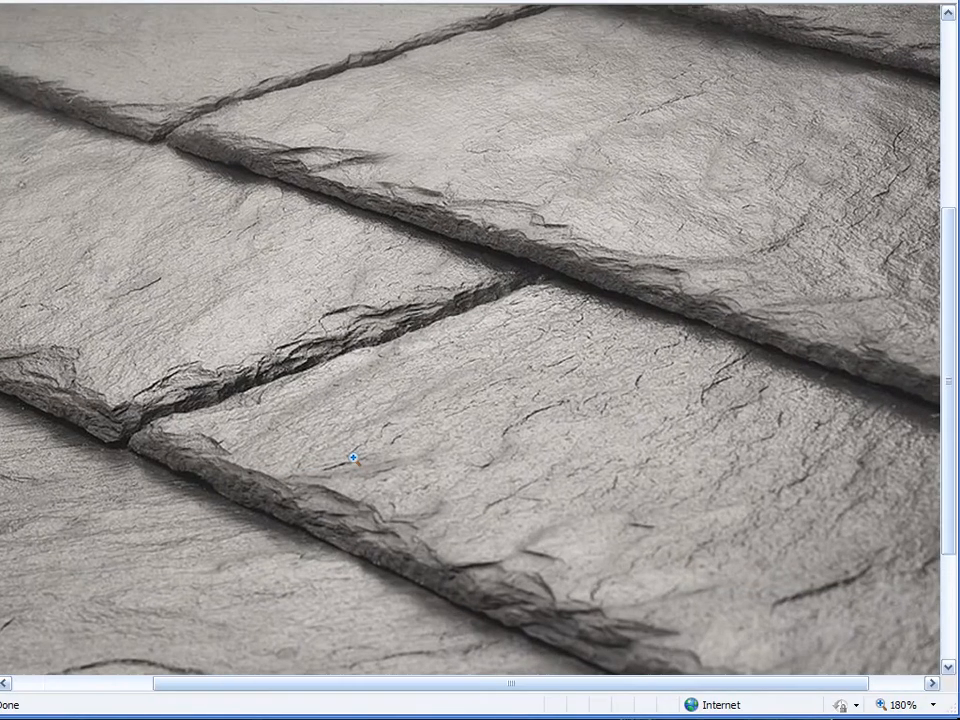
scroll(385, 453, "up", 1, "ctrl")
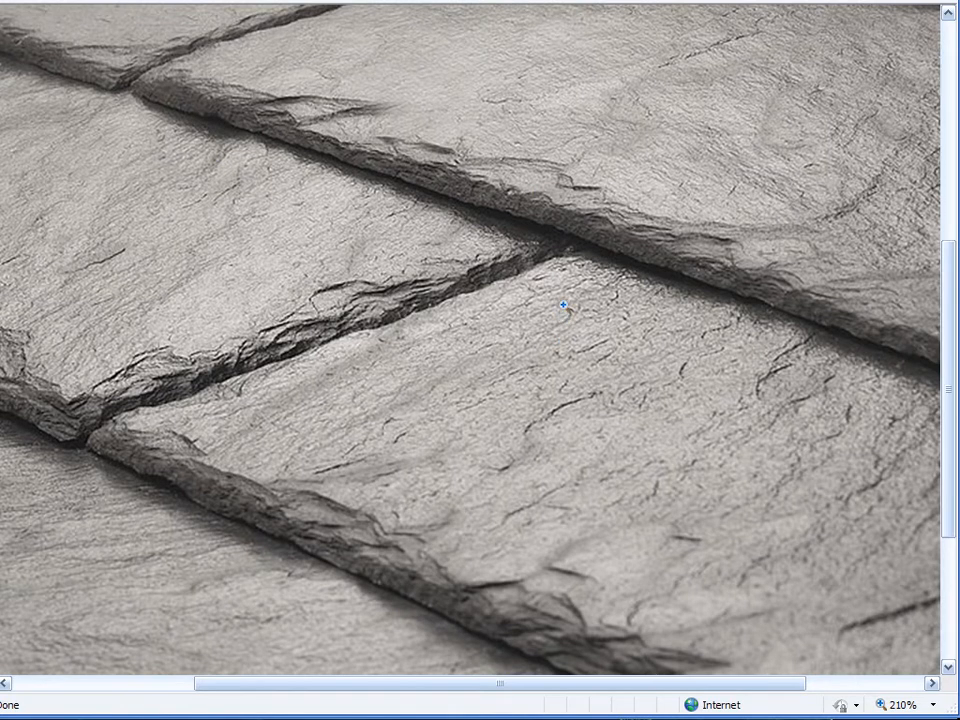
scroll(563, 305, "down", 15, "ctrl")
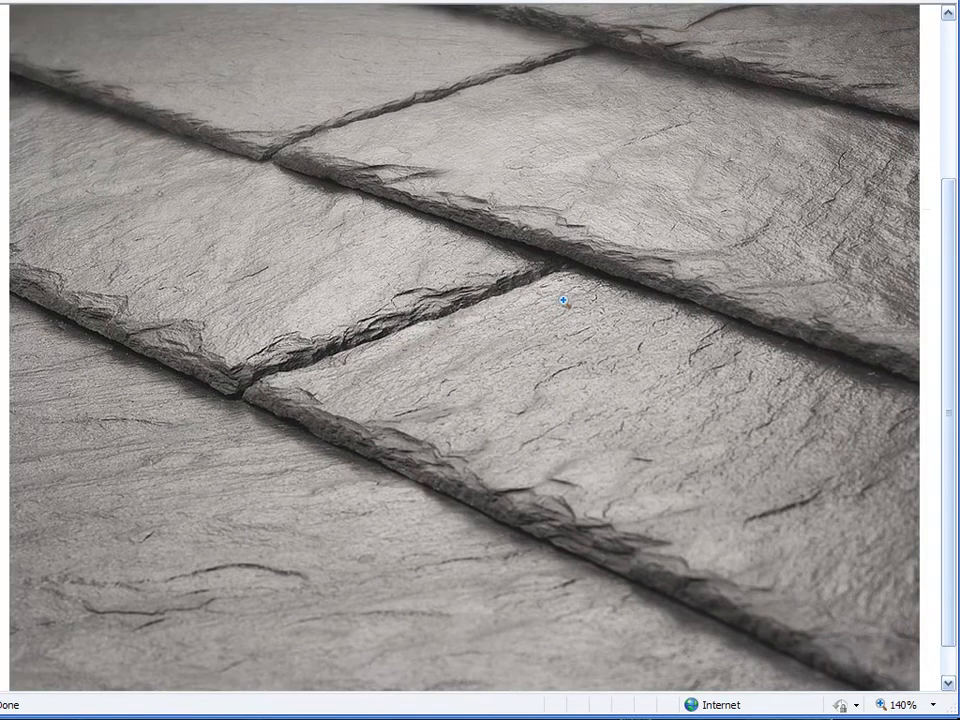
scroll(563, 300, "down", 7, "ctrl")
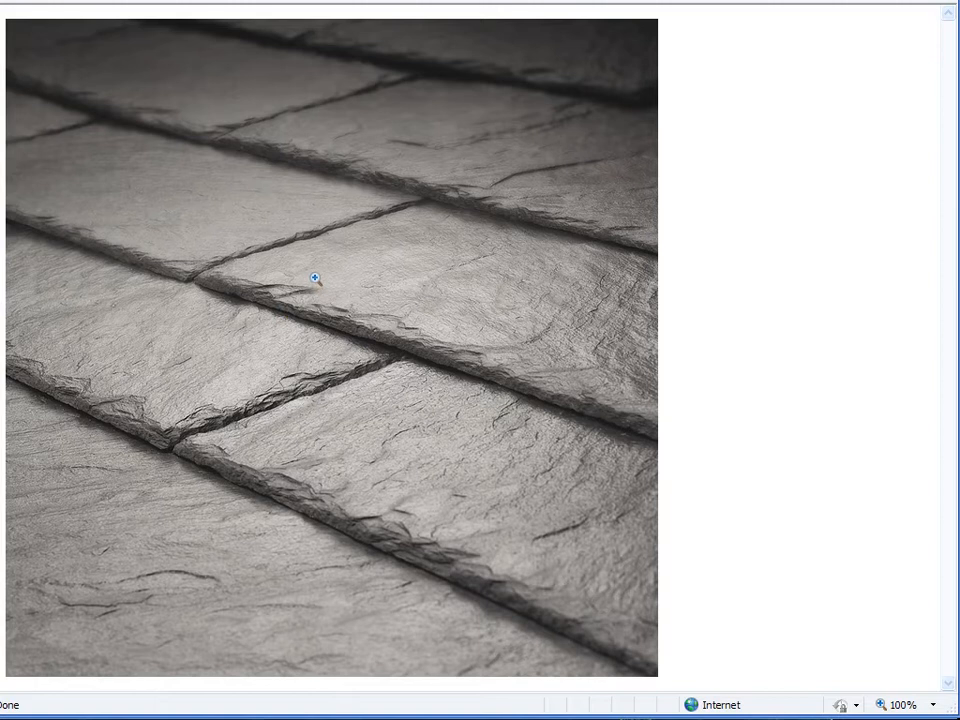
scroll(327, 287, "up", 5)
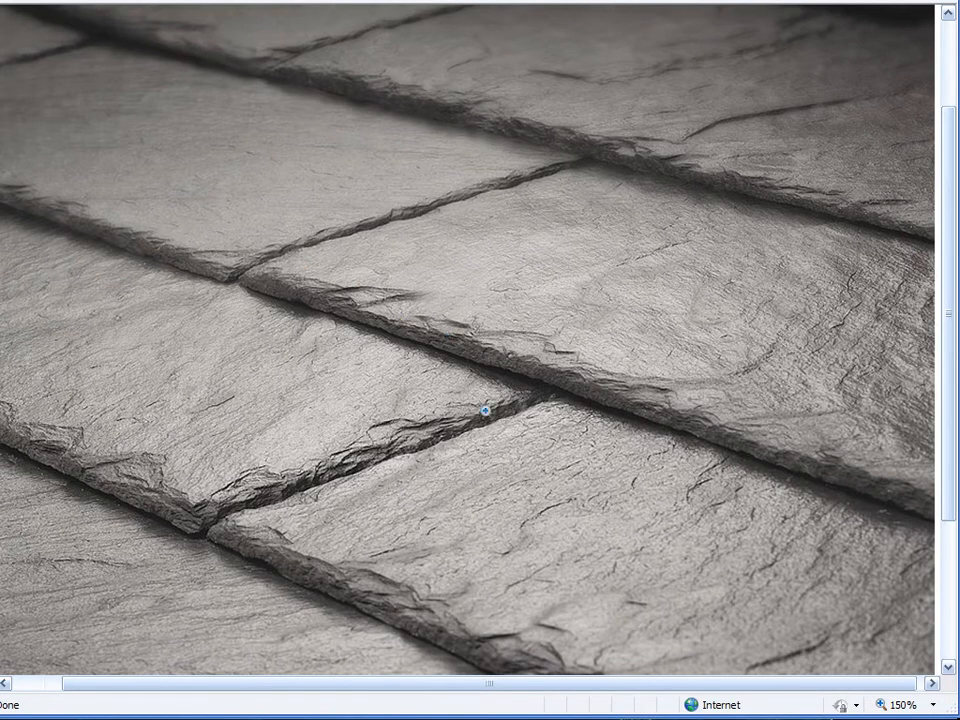
scroll(626, 414, "down", 6)
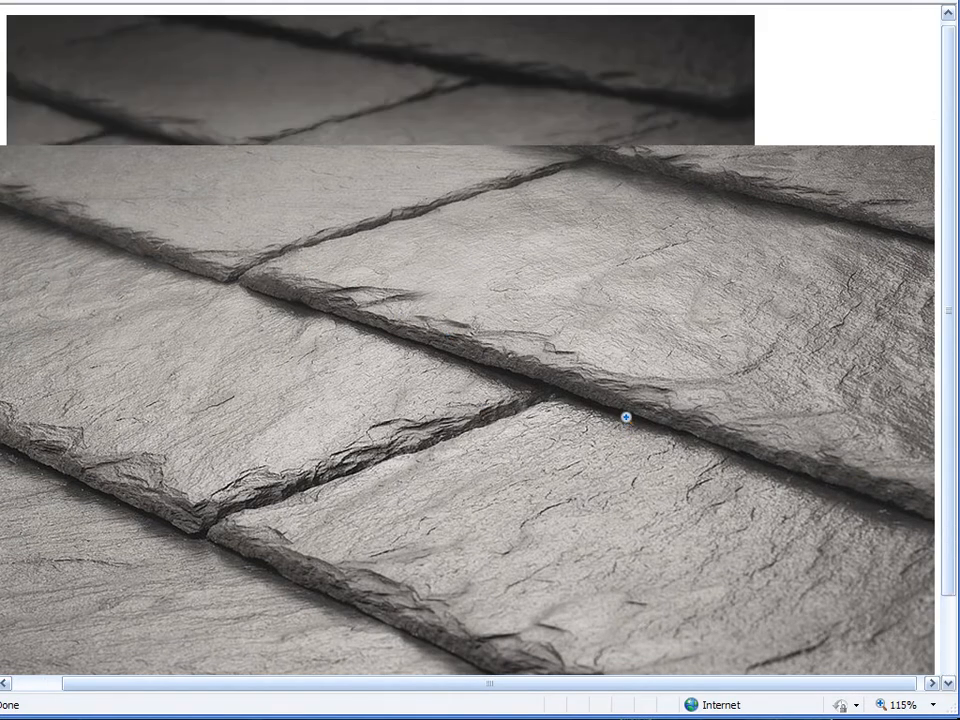
scroll(626, 424, "up", 1)
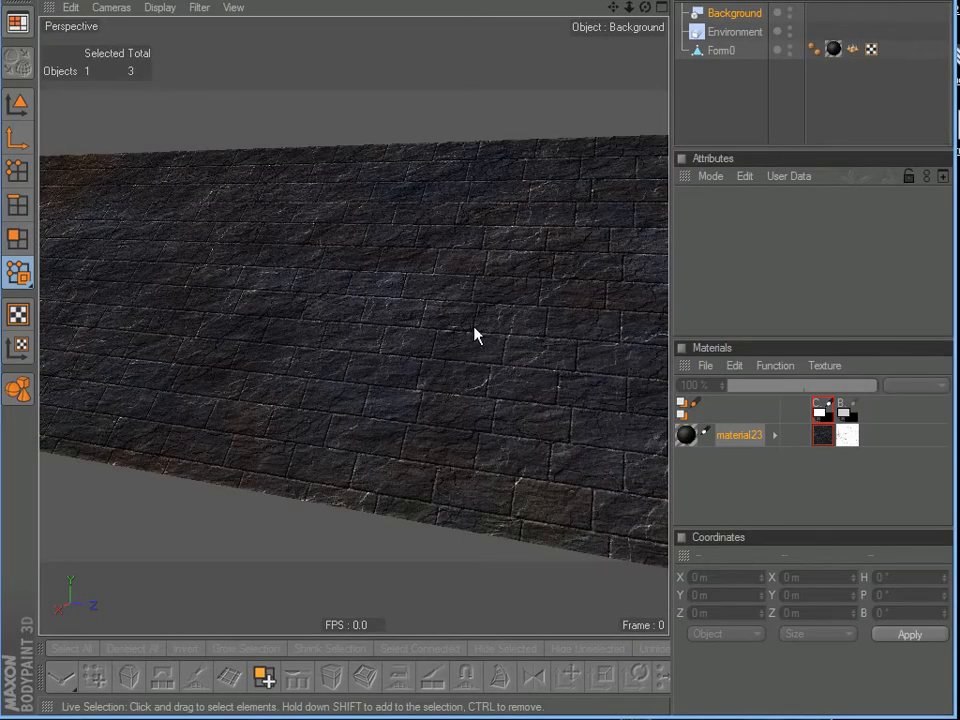
Switch to BodyPaint 3D and render a close, angled view of the slate-textured plane.
left_click_drag(454, 349, 407, 345)
scroll(407, 345, "down", 2)
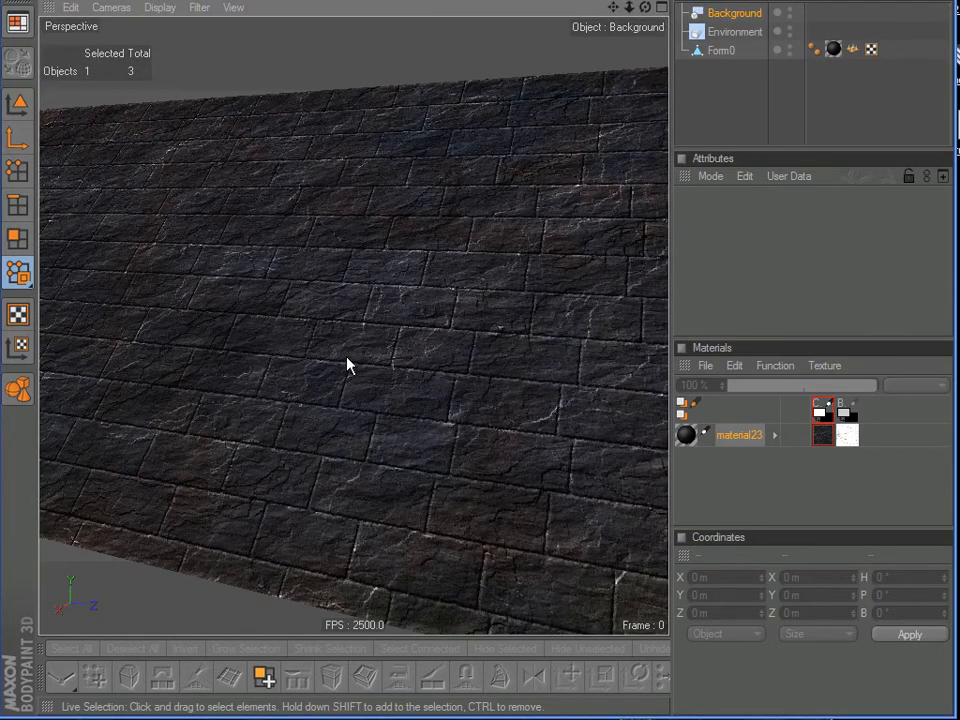
left_click_drag(317, 376, 276, 336)
left_click_drag(411, 315, 461, 156)
key("ctrl+r")
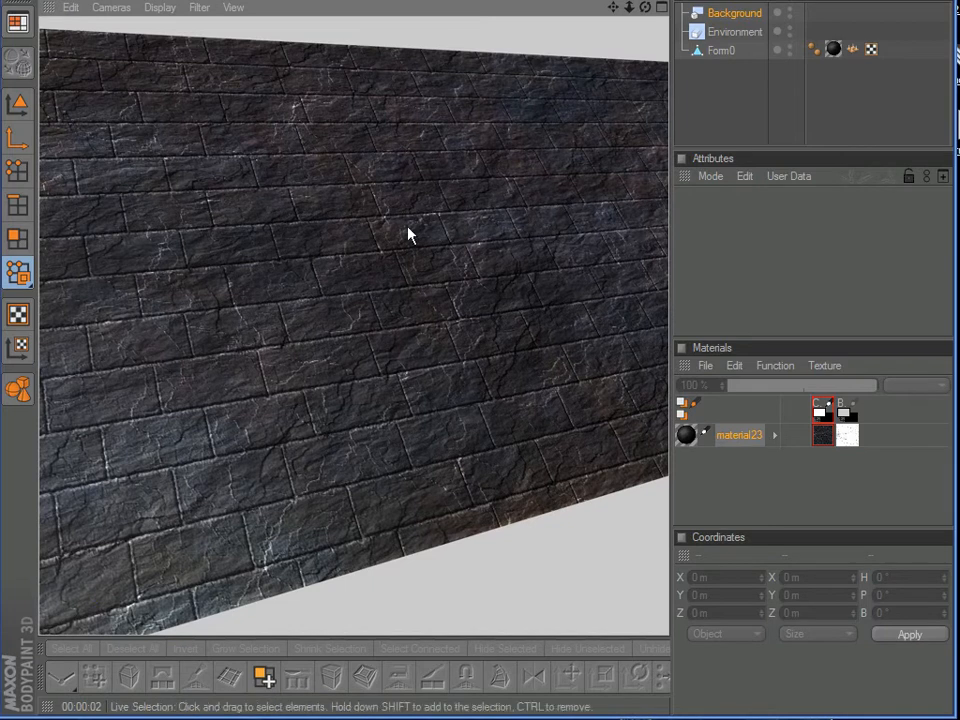
Render the whole slate-textured plane, then render it again from a closer view on the opposite angle.
scroll(377, 373, "down", 5)
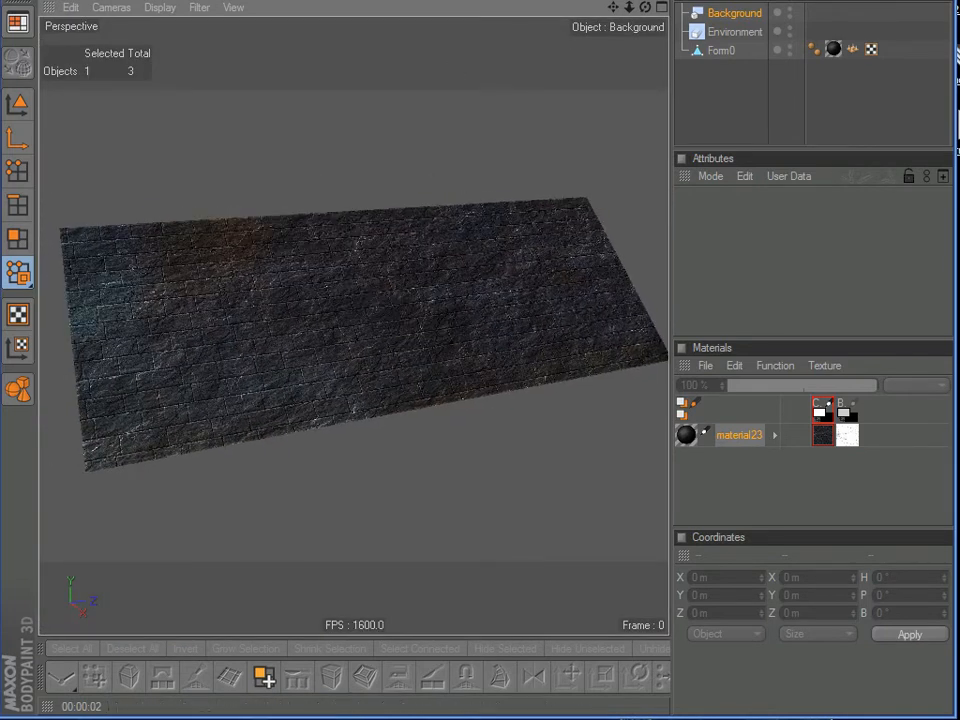
left_click(17, 20)
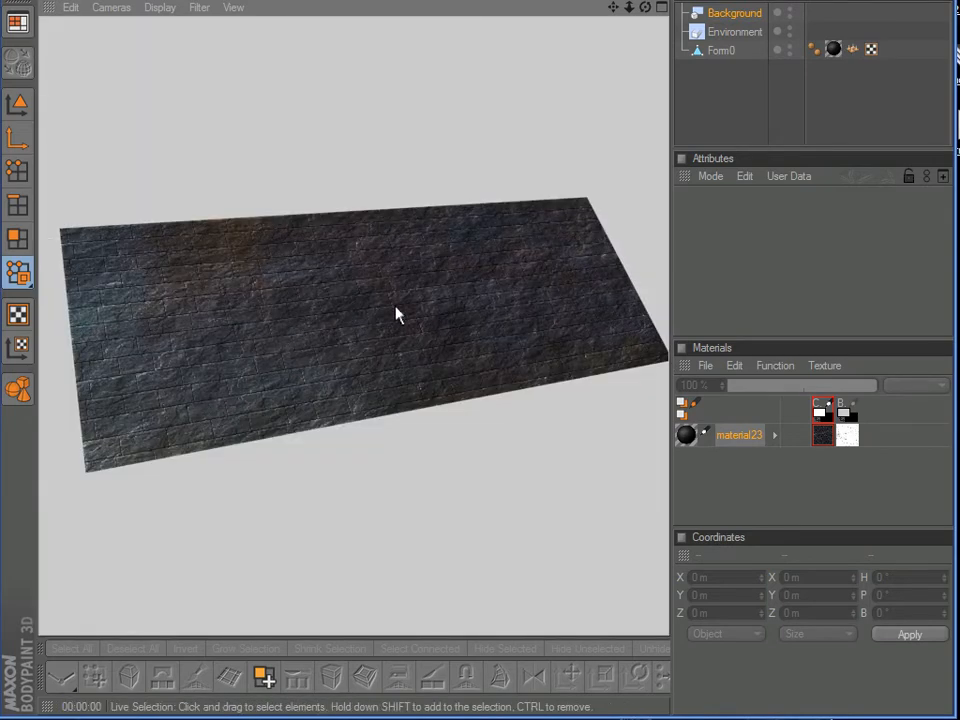
left_click_drag(396, 318, 335, 300)
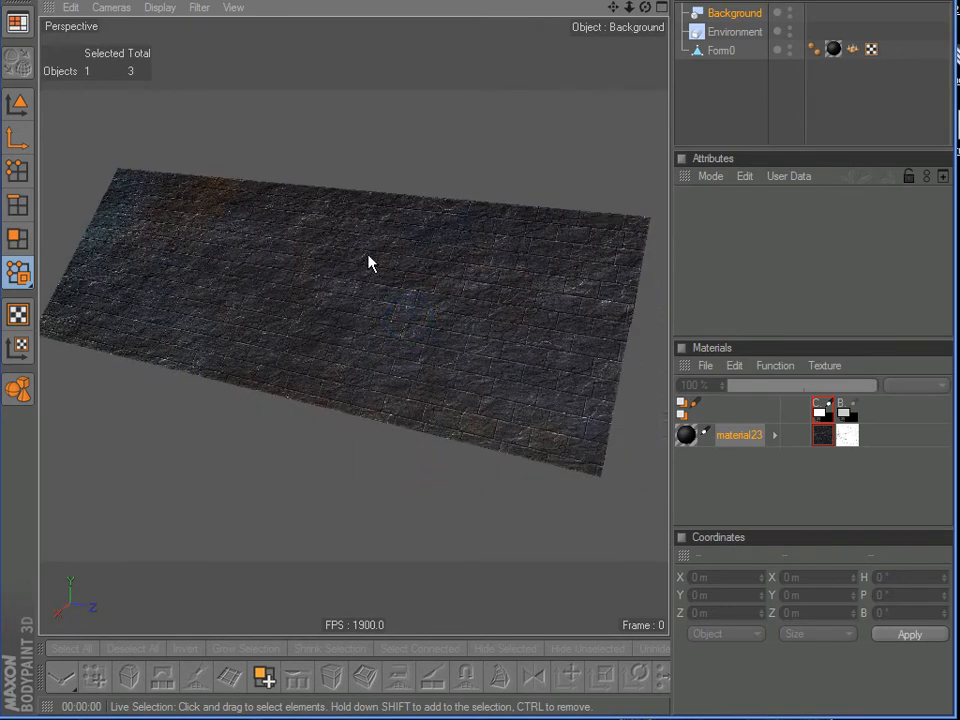
scroll(369, 262, "up", 8)
left_click_drag(407, 317, 342, 215)
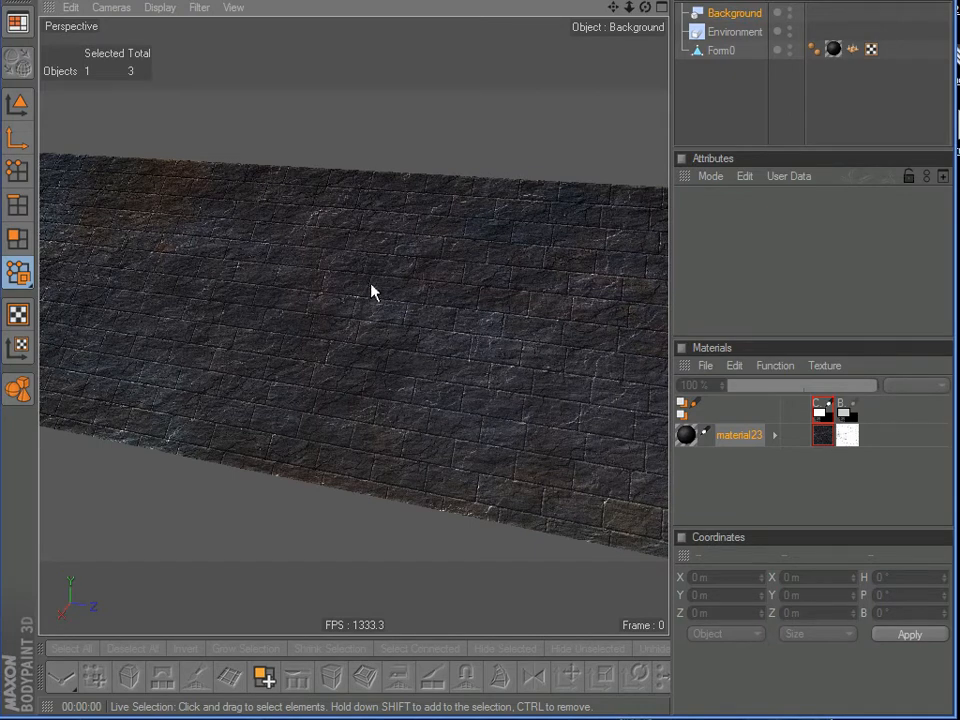
key("ctrl+r")
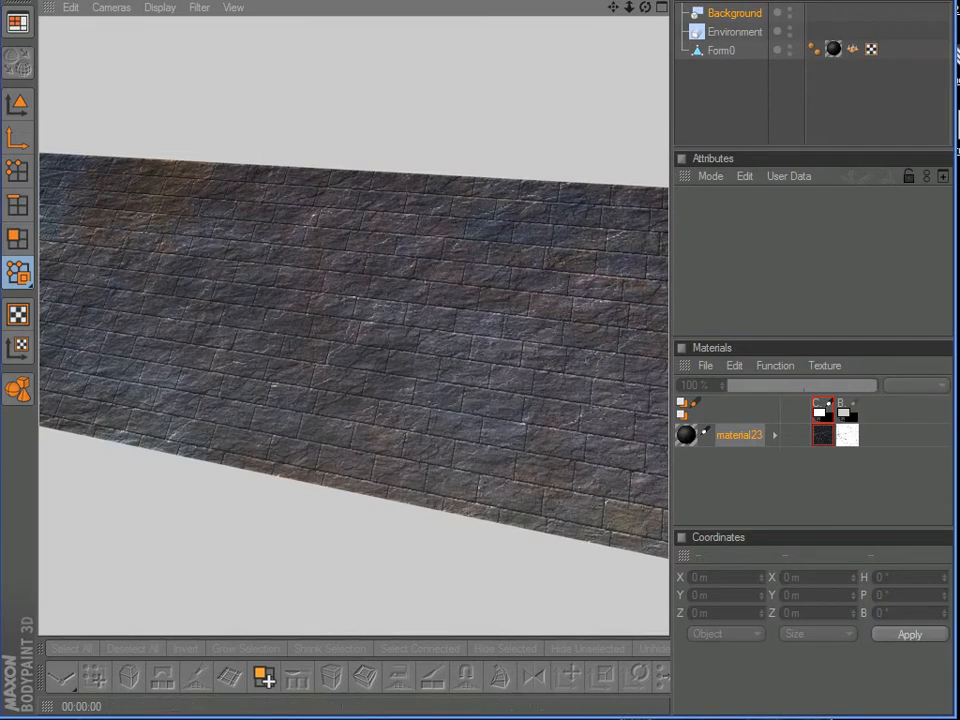
Switch to slate roof psd.psd in Photoshop and examine the slate pattern, cracks and edge highlights from full image to pixel level.
key("alt+F4")
left_click(396, 388)
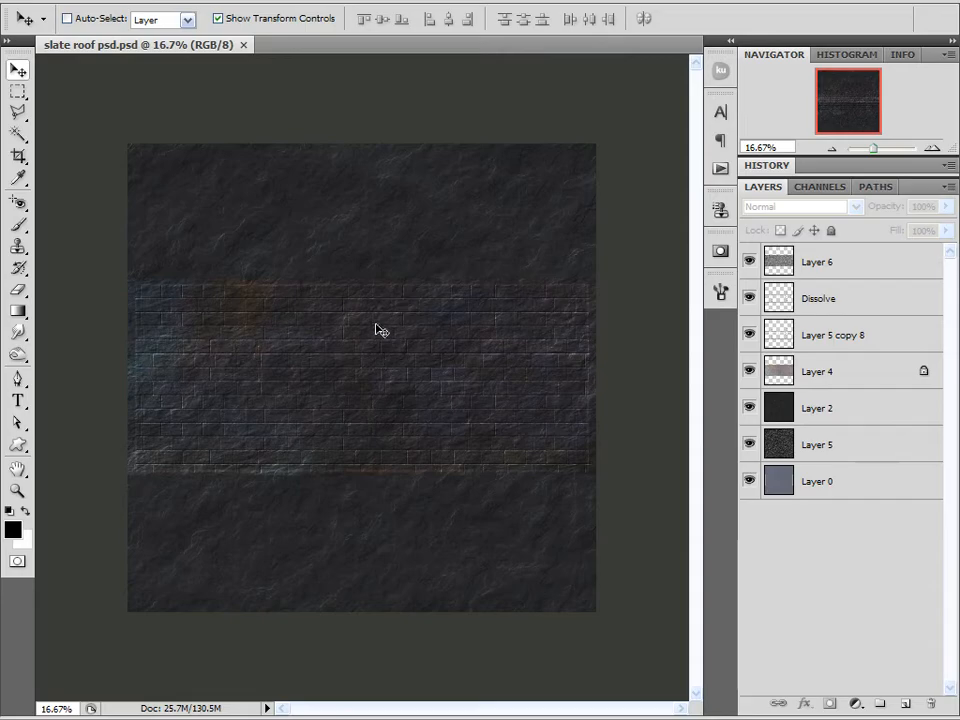
scroll(375, 360, "up", 2)
scroll(343, 358, "up", 5)
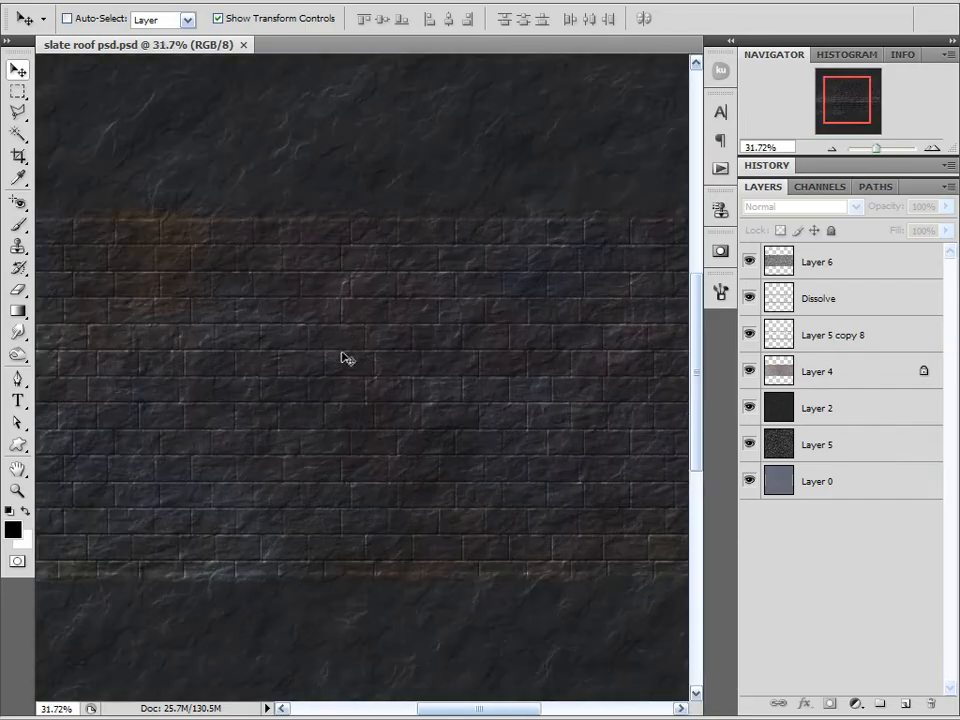
scroll(338, 373, "up", 3)
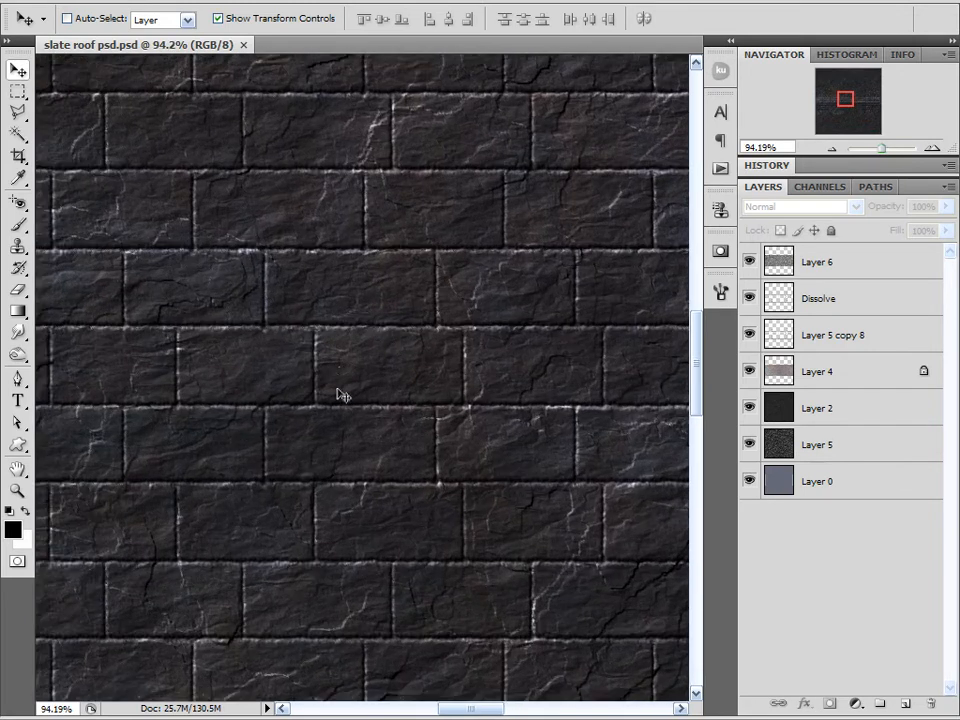
scroll(332, 384, "up", 1)
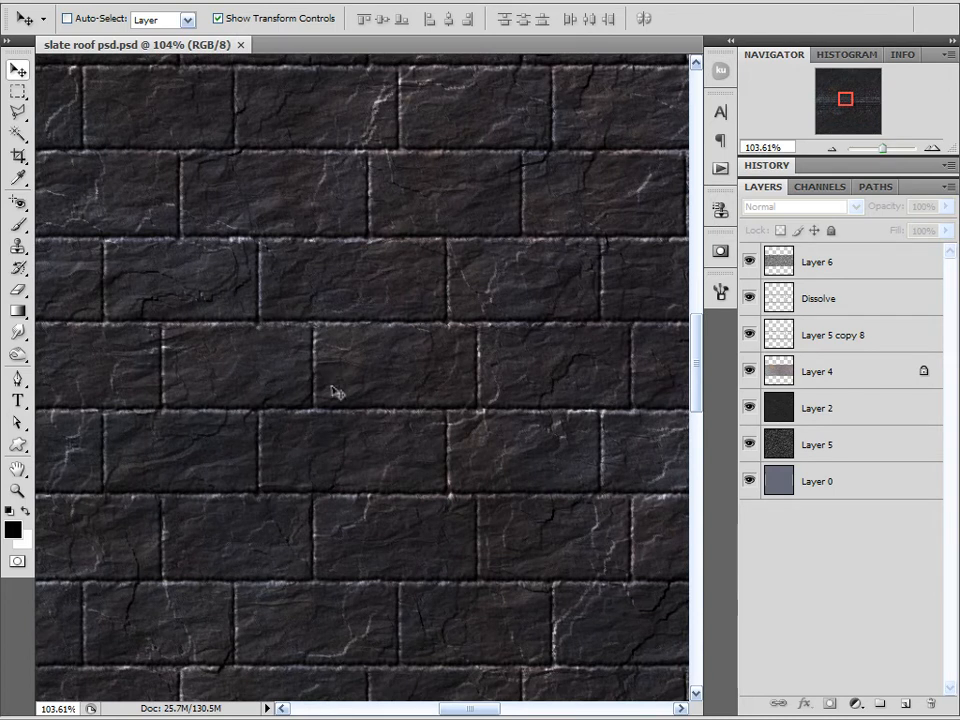
scroll(332, 384, "up", 8)
scroll(358, 392, "up", 2)
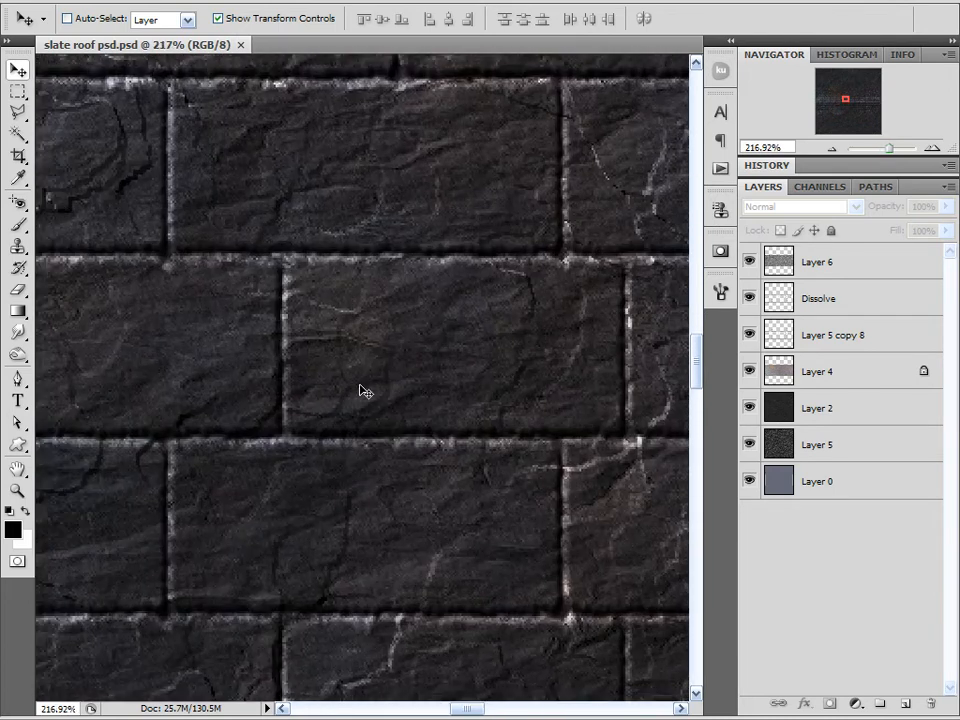
scroll(364, 395, "down", 2)
scroll(366, 401, "down", 3)
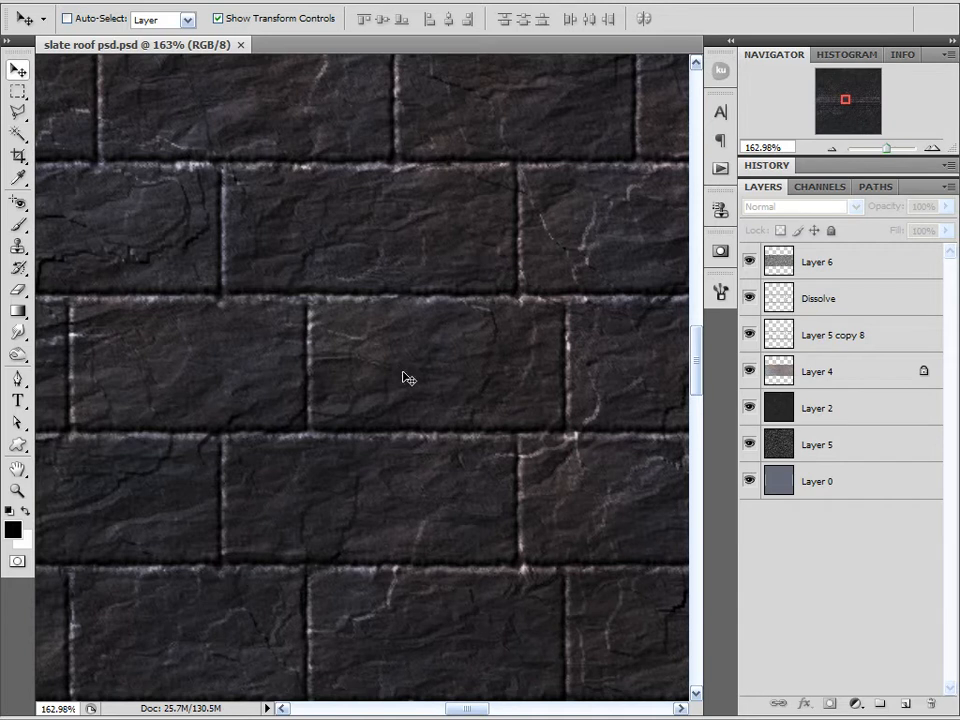
scroll(408, 378, "down", 5)
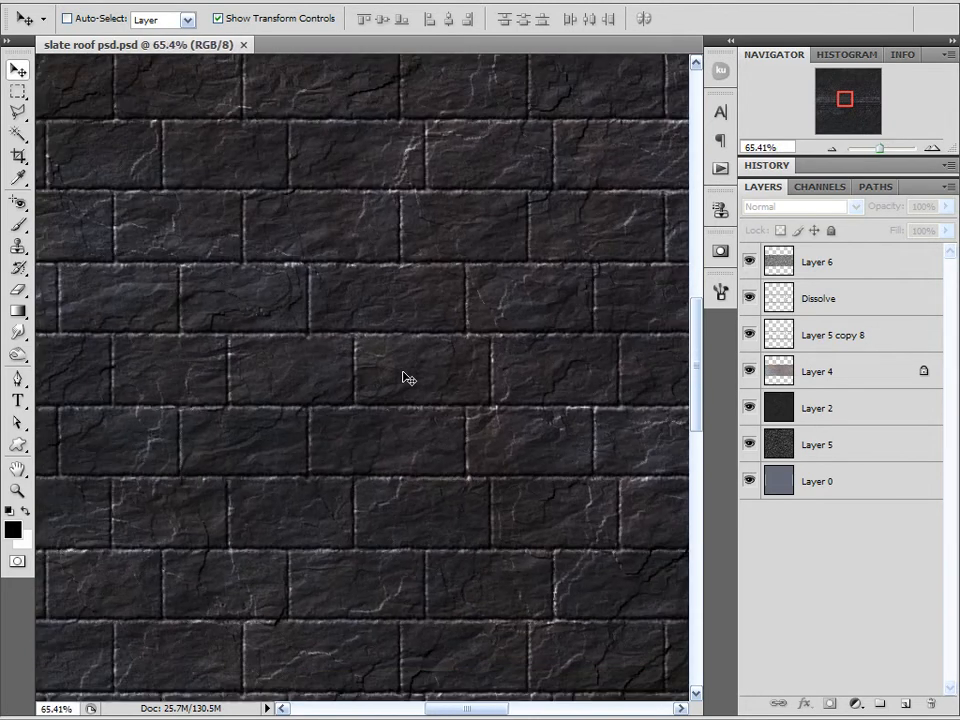
scroll(414, 372, "up", 3)
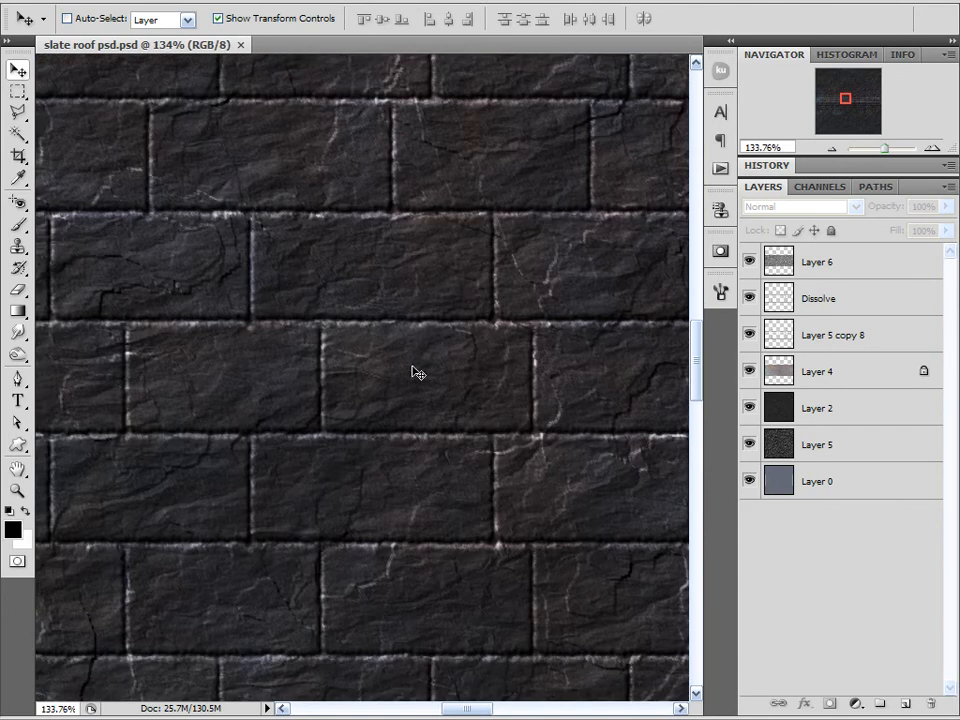
scroll(418, 372, "down", 5)
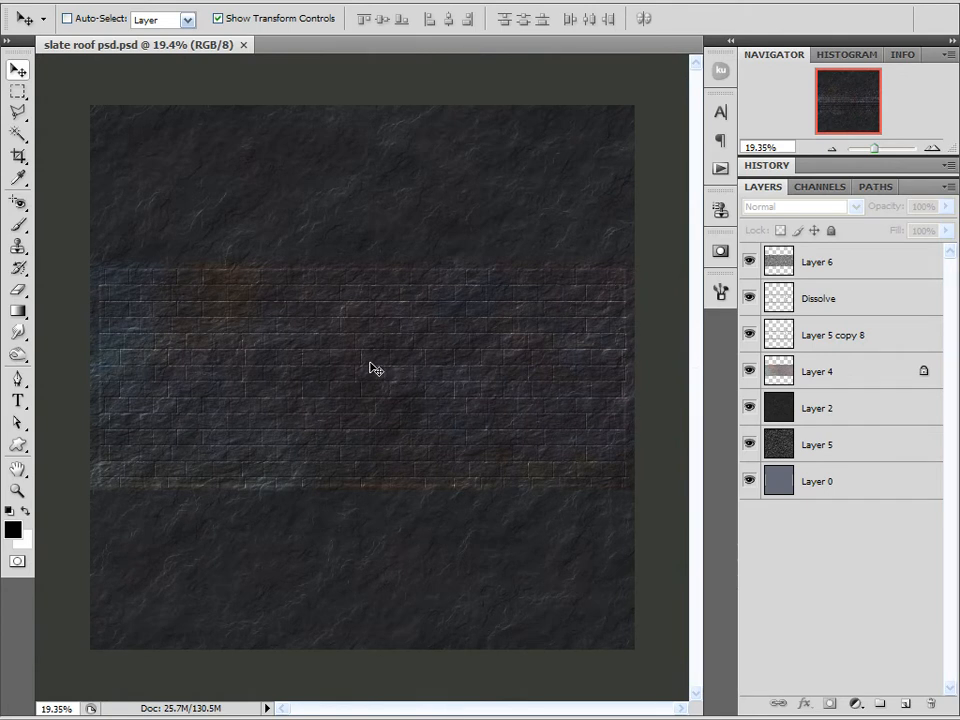
scroll(372, 367, "up", 1)
scroll(381, 358, "up", 10)
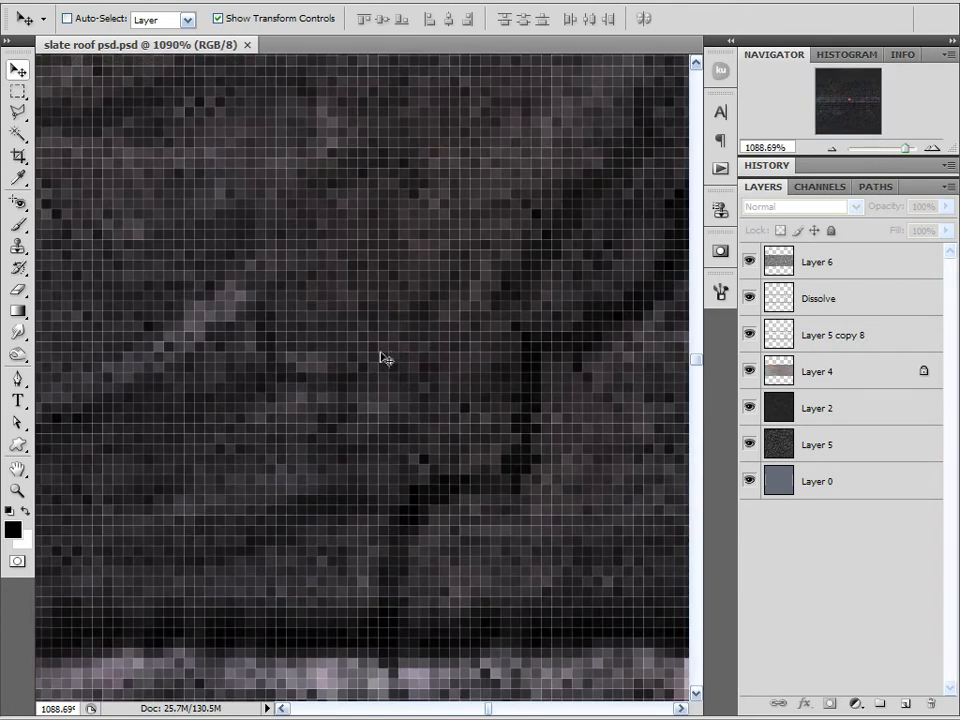
Examine the slate courses from full image to close range, comparing the brick band with the plain rock texture around it.
scroll(381, 358, "down", 5)
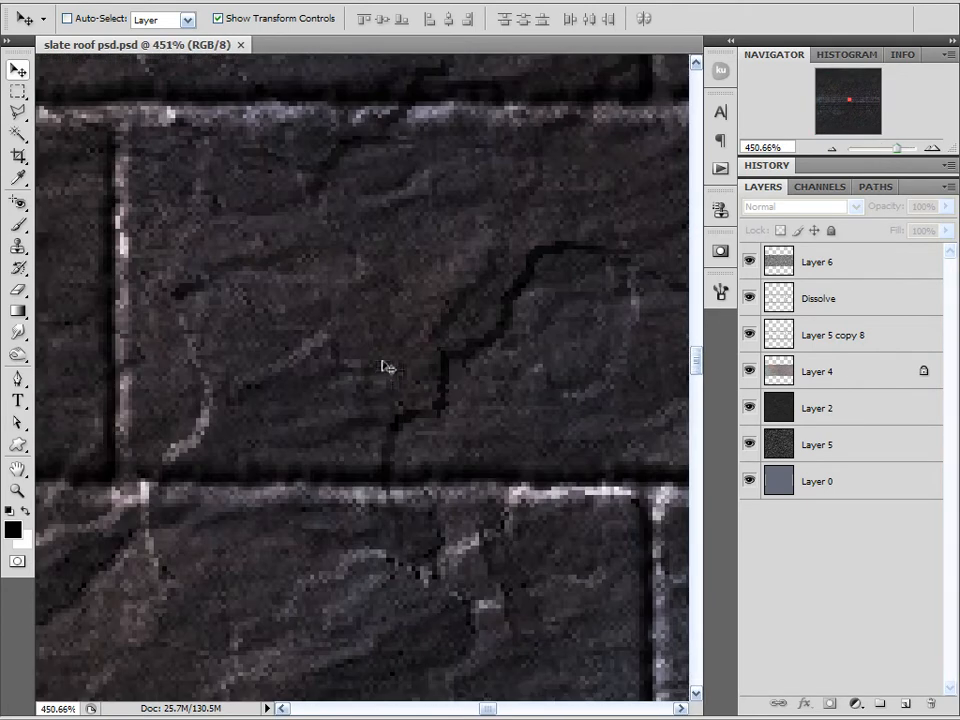
scroll(385, 372, "down", 8)
scroll(391, 373, "down", 2)
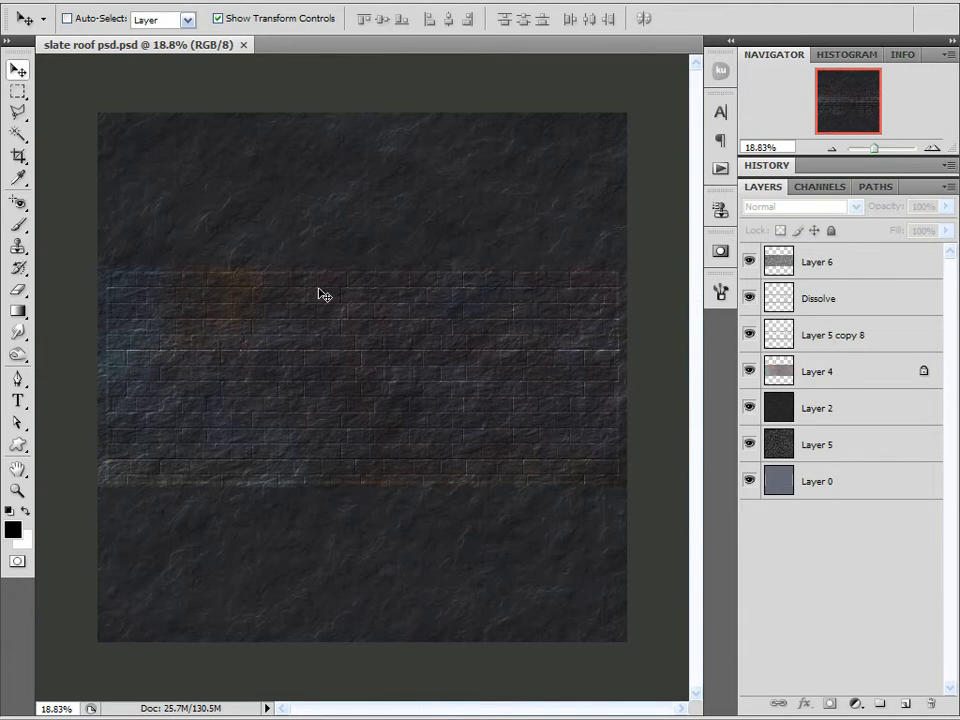
scroll(333, 265, "up", 1)
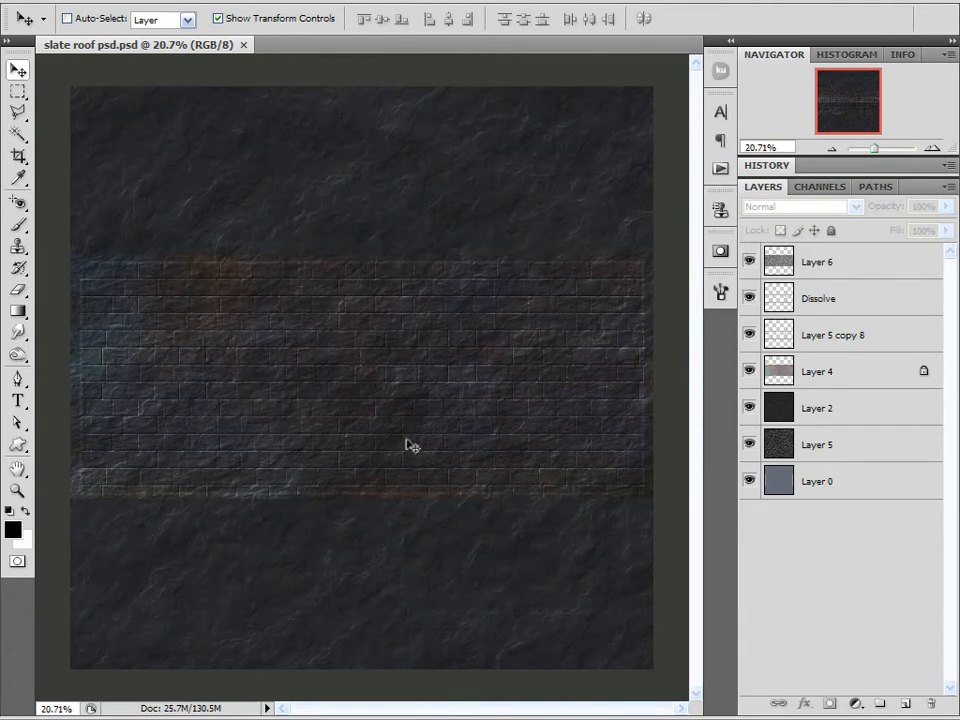
scroll(400, 438, "up", 5)
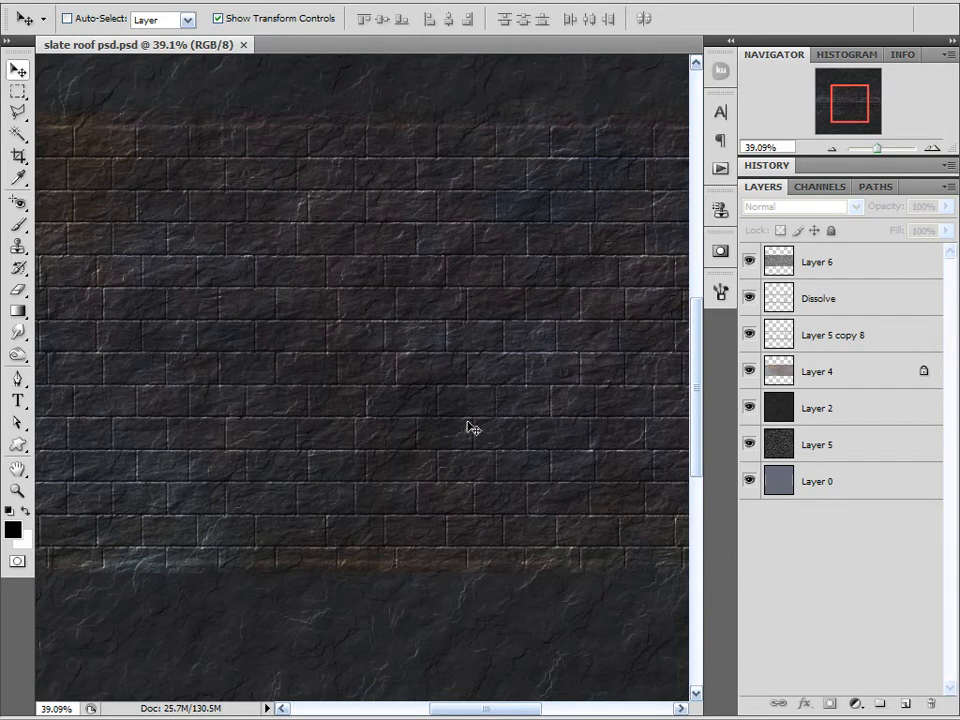
mouse_move(857, 107)
left_mouse_down()
mouse_move(858, 97)
mouse_move(852, 107)
left_mouse_up()
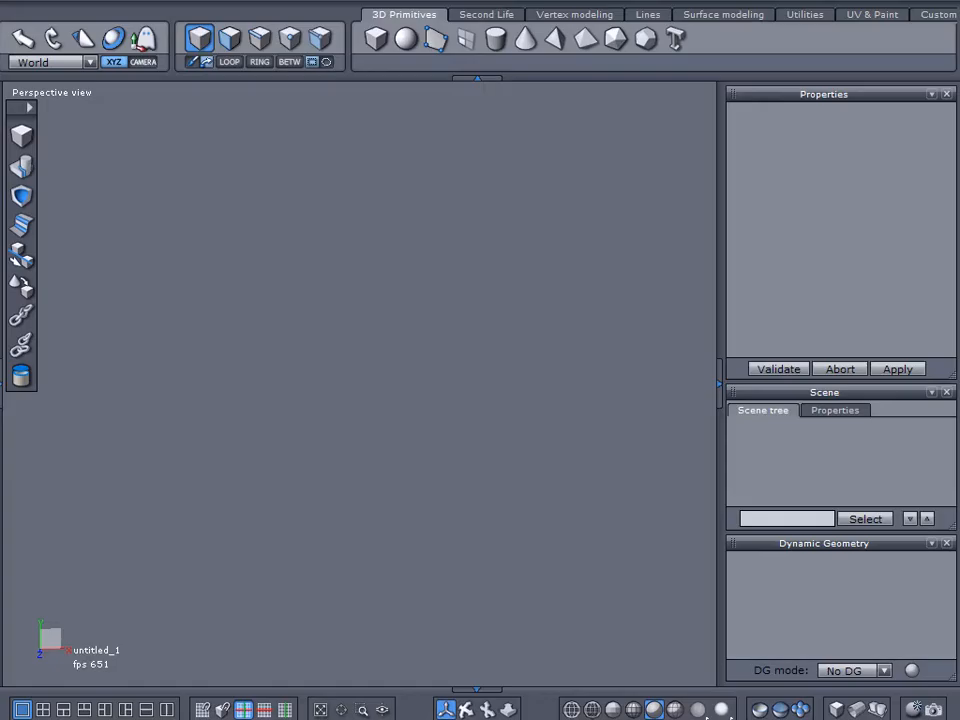
Switch to Hexagon and create a cube, rotated -45° about Z and stretched to about 21 units long along Z.
left_click(388, 38)
left_click(321, 311)
left_click(510, 420)
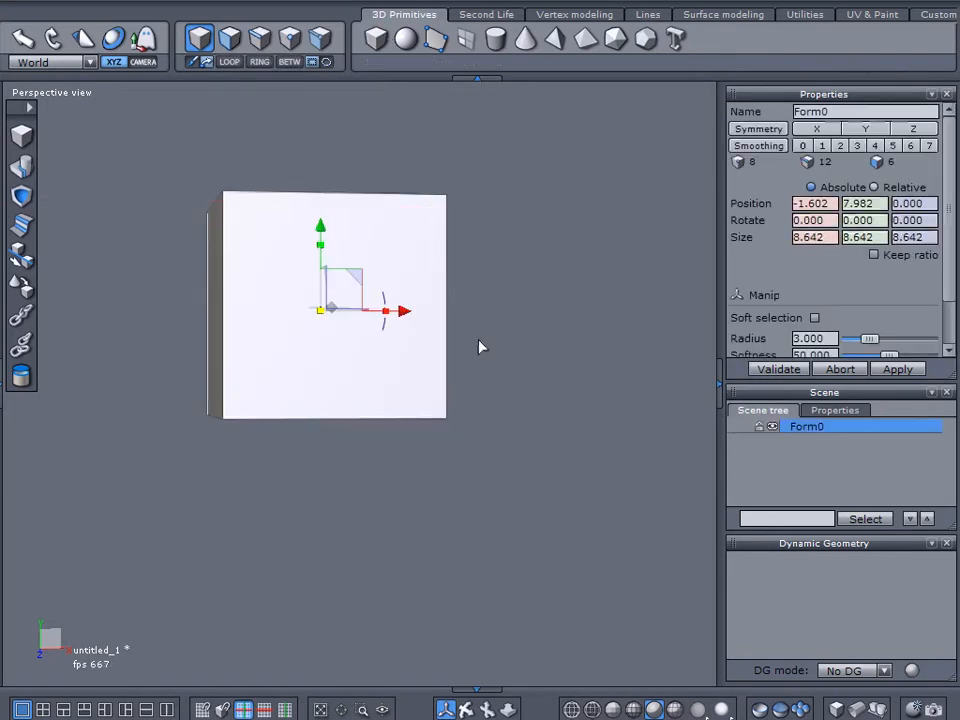
left_click_drag(466, 331, 236, 436)
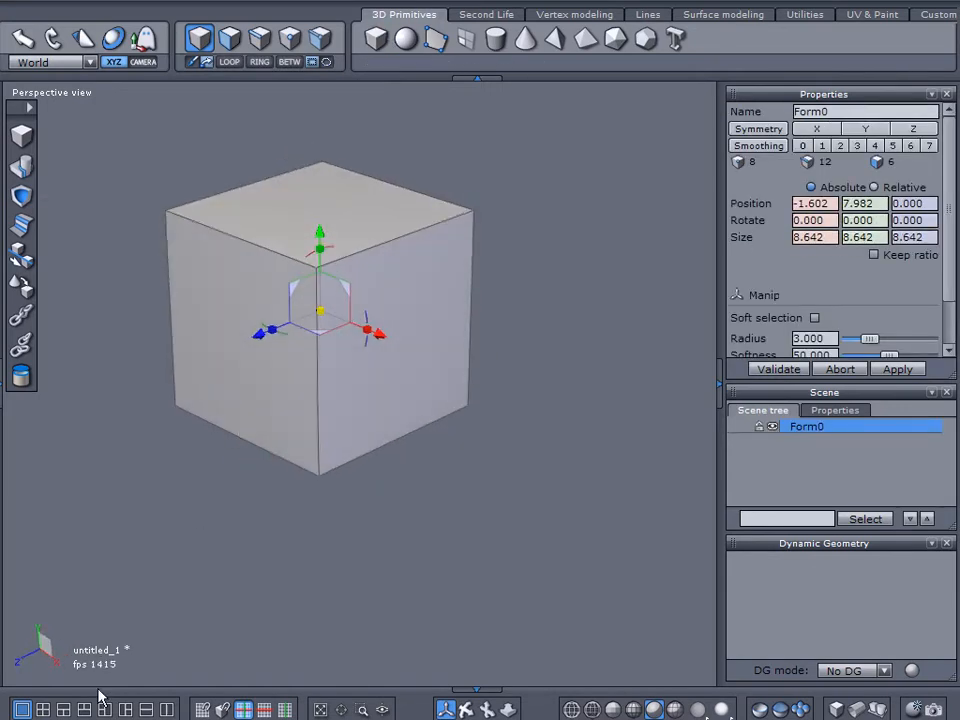
left_click_drag(368, 325, 360, 377)
left_click_drag(275, 332, 190, 366)
Delete both end faces and the two lower faces of the box, leaving only the two sloping roof faces.
left_click(229, 50)
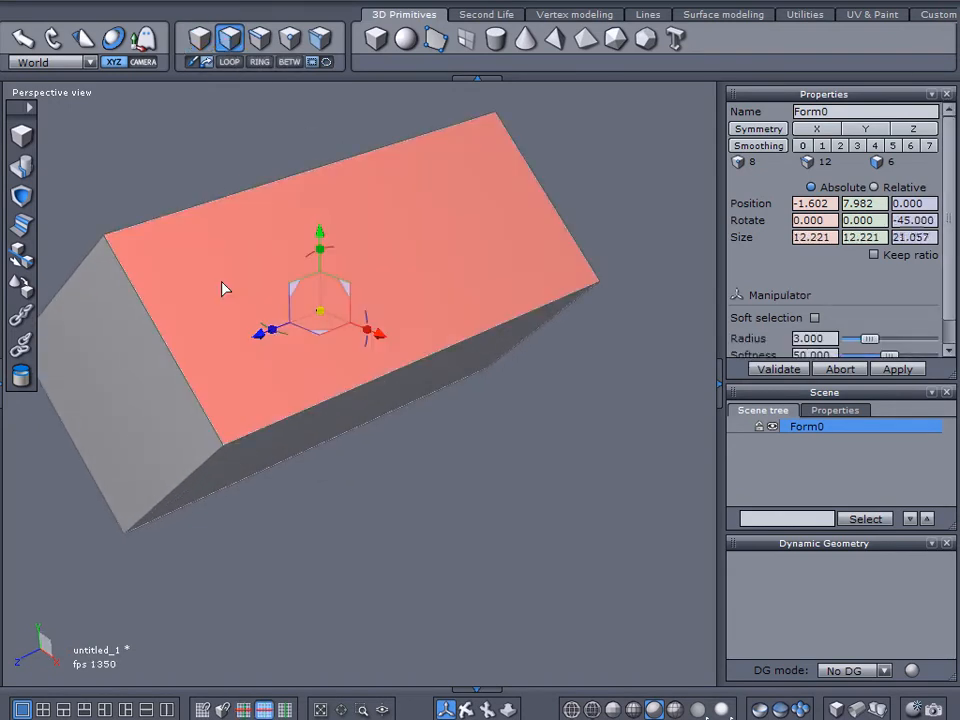
left_click(223, 471)
key("Delete")
left_click_drag(118, 551, 405, 403)
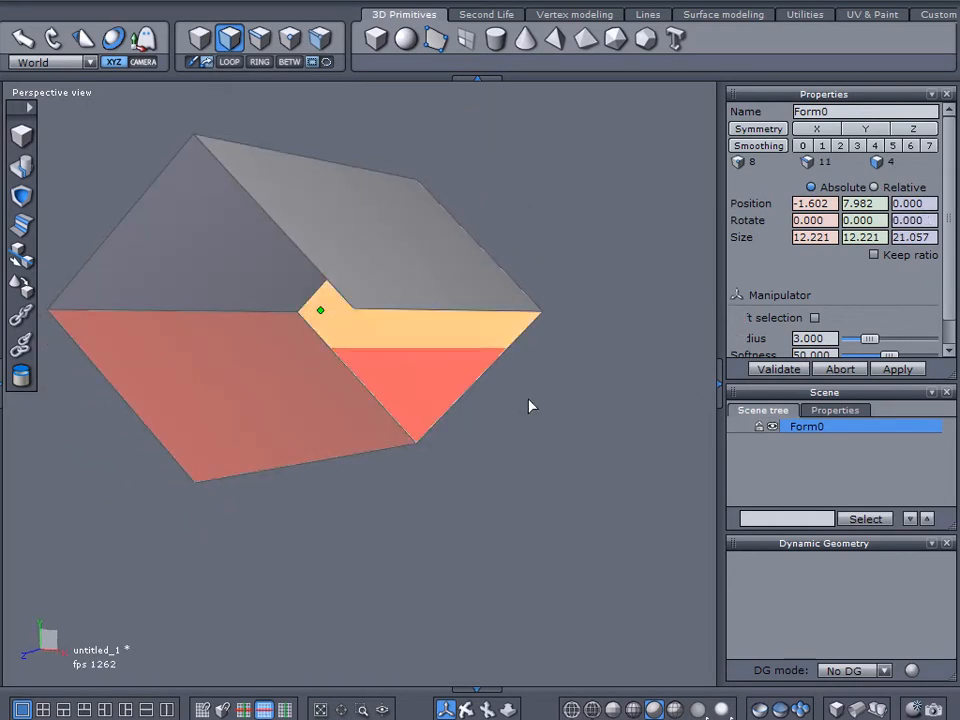
key("Delete")
left_click(303, 475)
left_click_drag(303, 475, 197, 493)
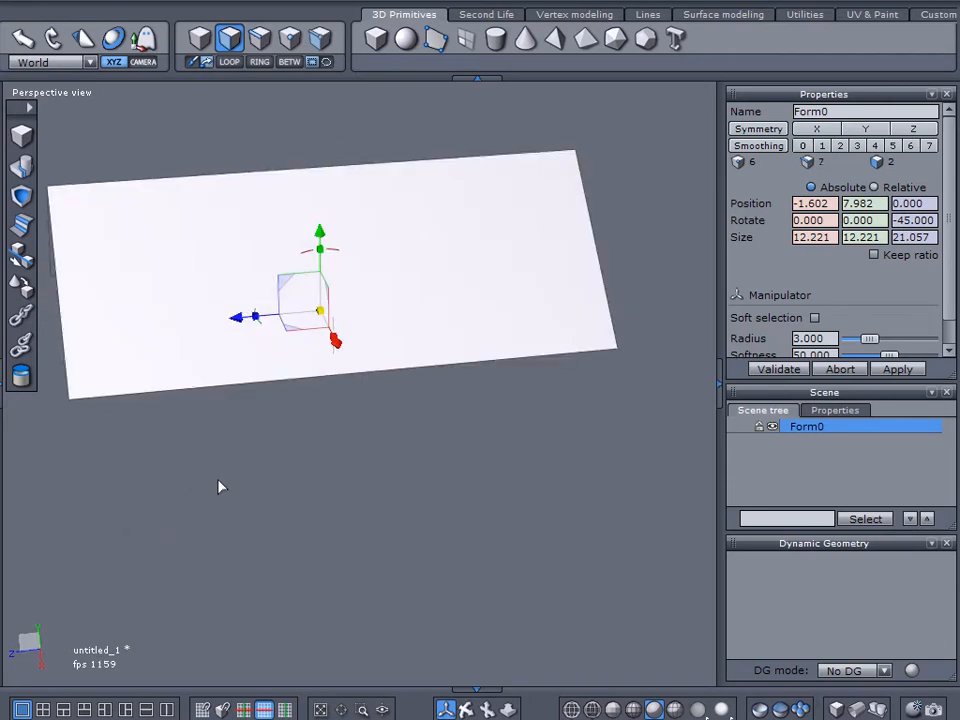
left_click_drag(279, 506, 327, 511)
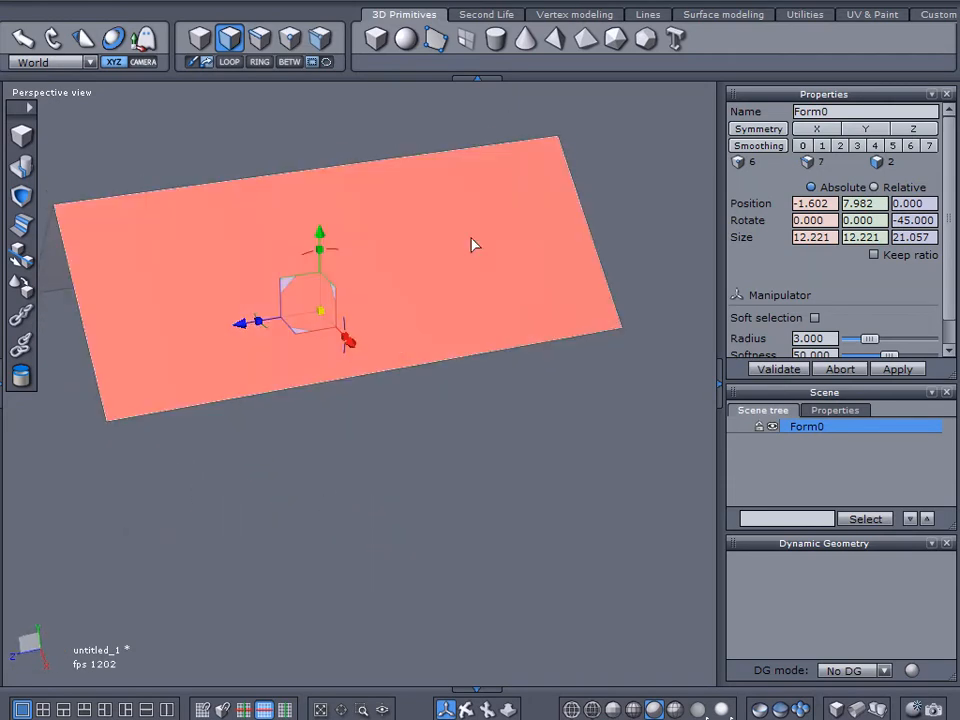
Display the UV view side by side with the perspective view.
left_click(864, 15)
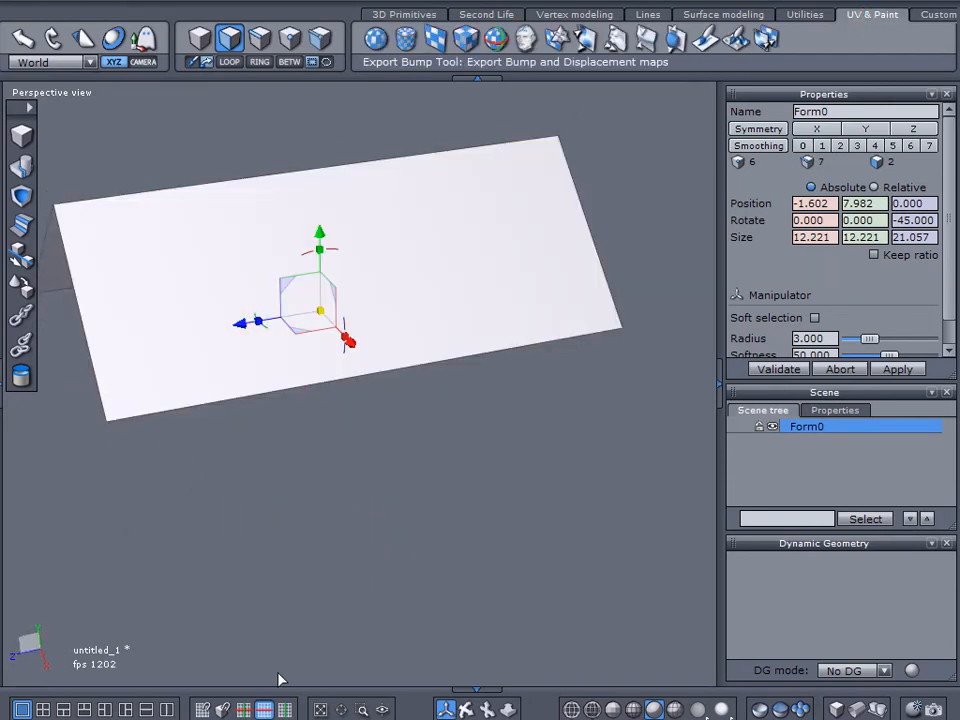
left_click(166, 708)
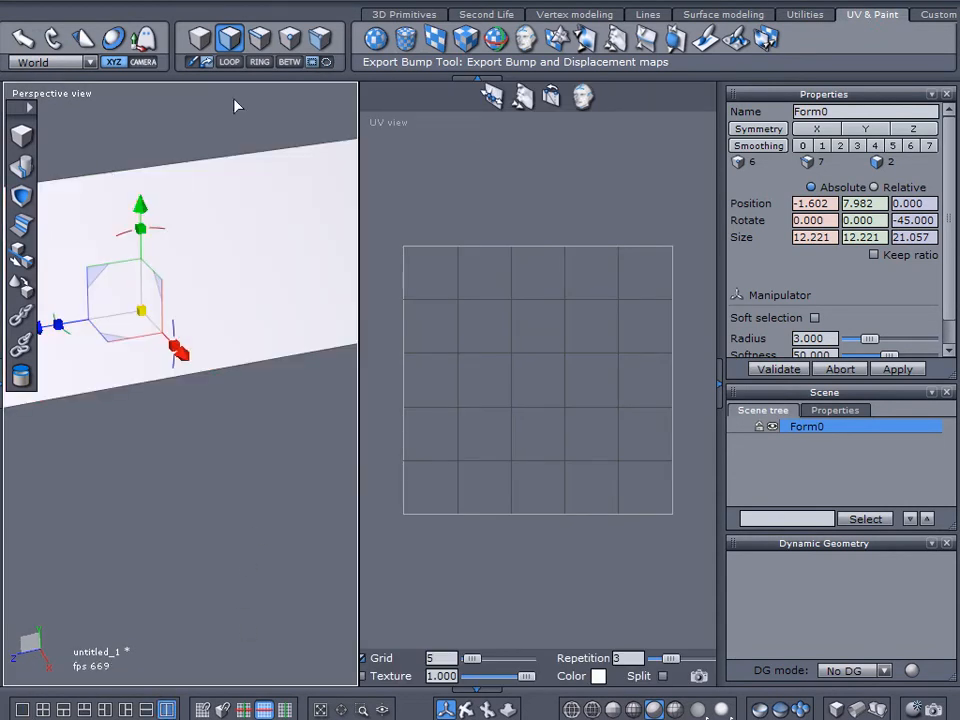
Try a planar UV projection on the roof and select its UV points.
left_click(437, 40)
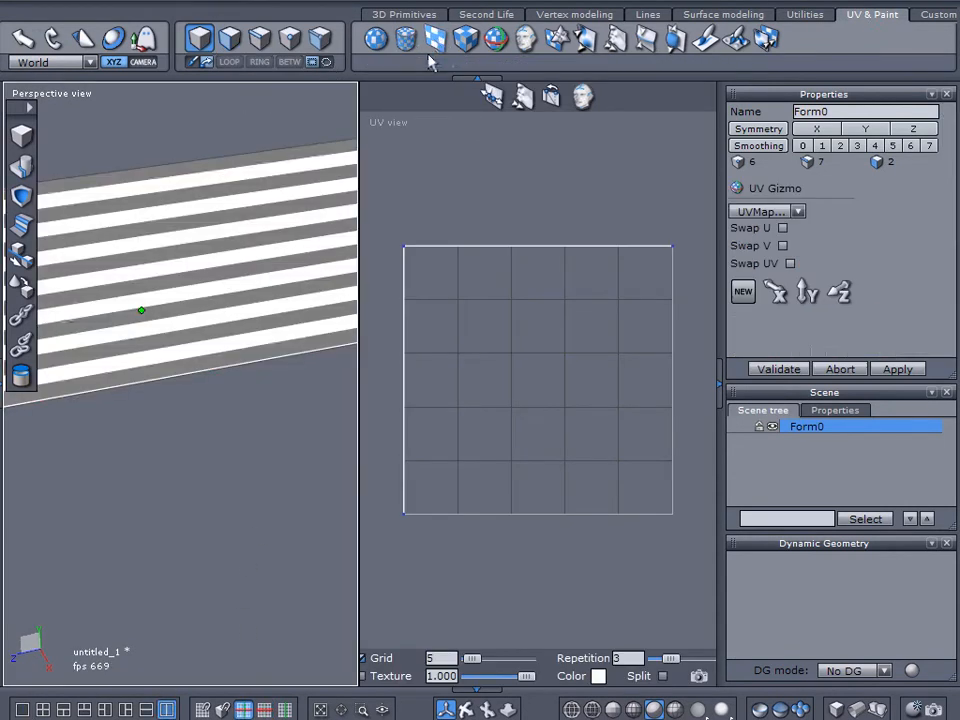
left_click(289, 40)
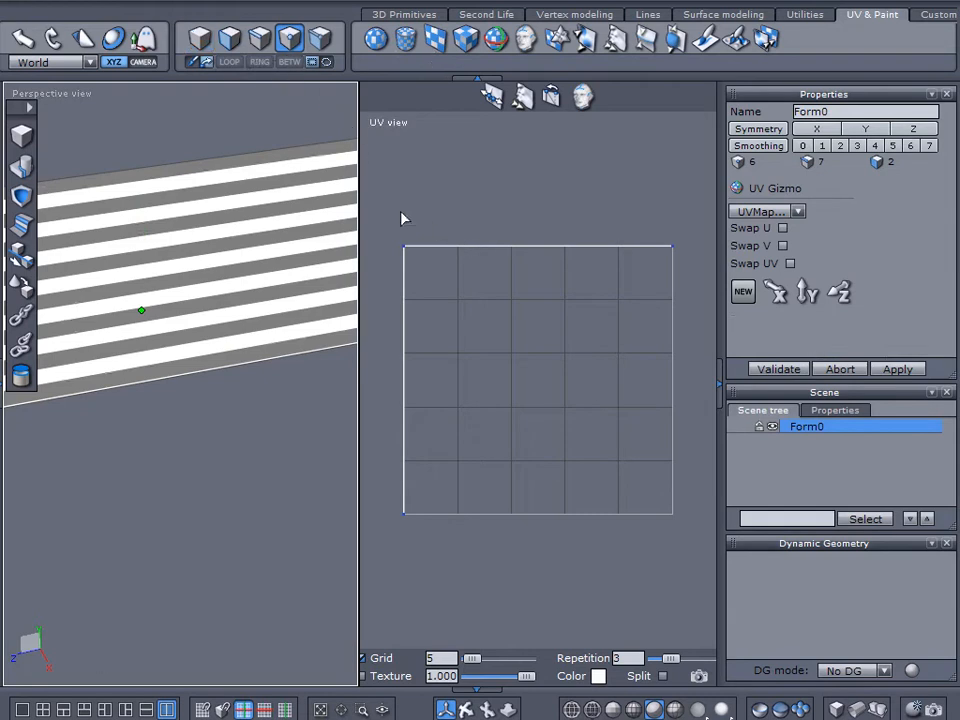
left_click(602, 441)
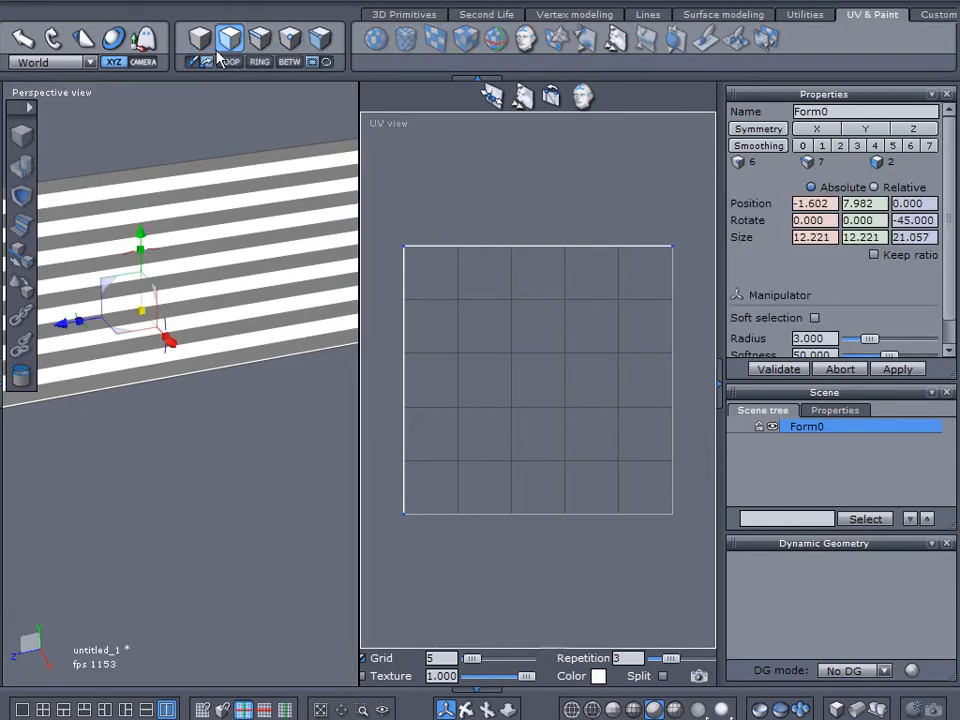
left_click(289, 38)
left_click(778, 370)
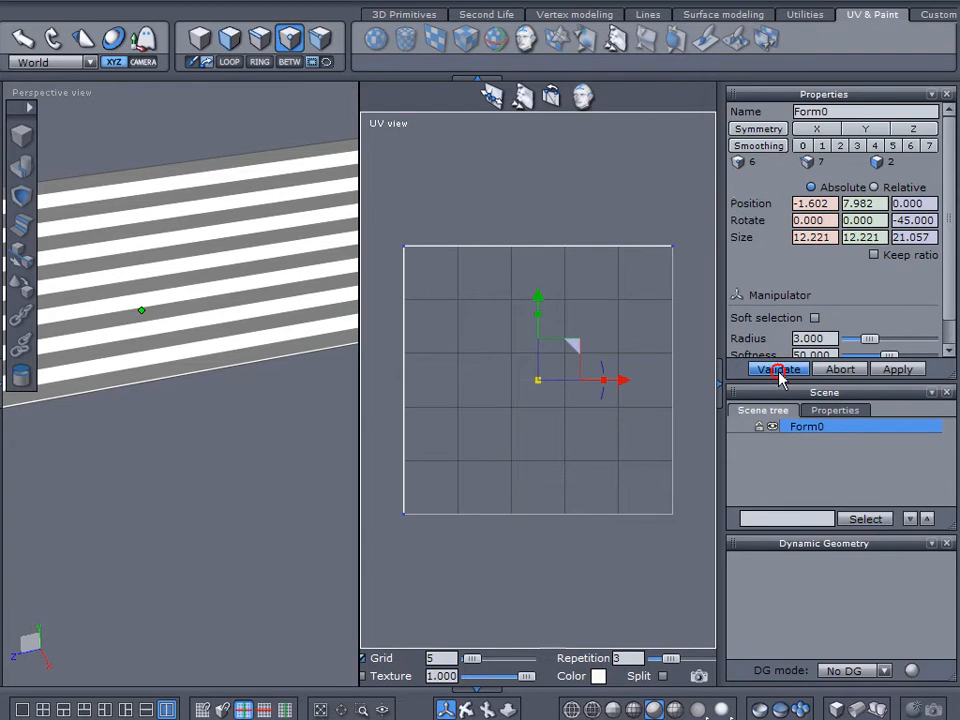
left_click_drag(376, 203, 706, 590)
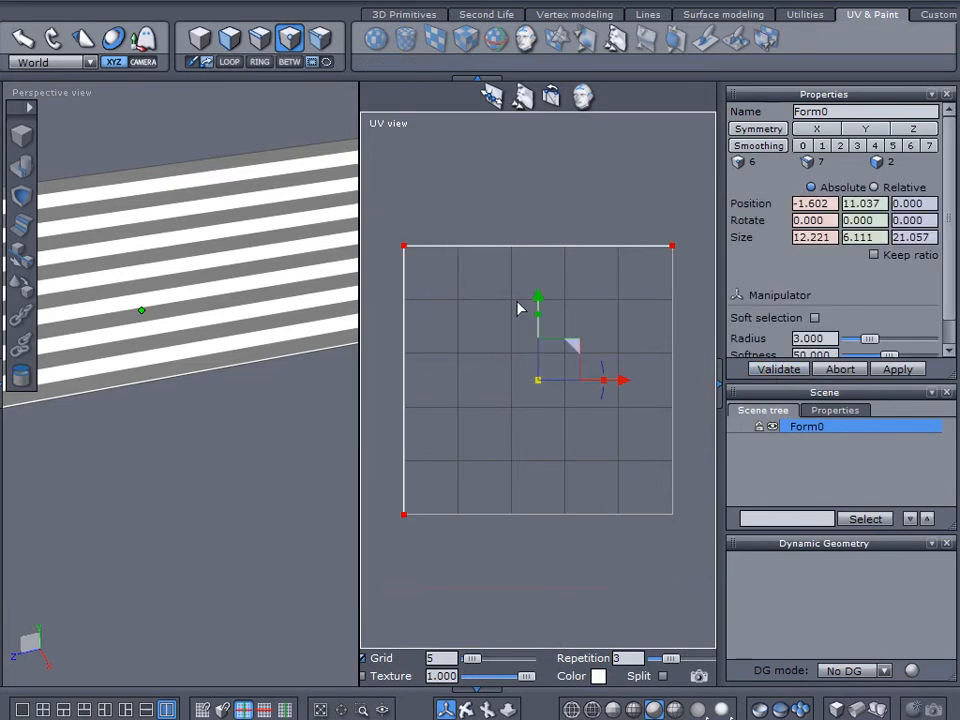
Apply a cubic UV projection to the roof and rotate and scale its UVs into a horizontal rectangle nearly as wide as the UV square.
left_click(459, 40)
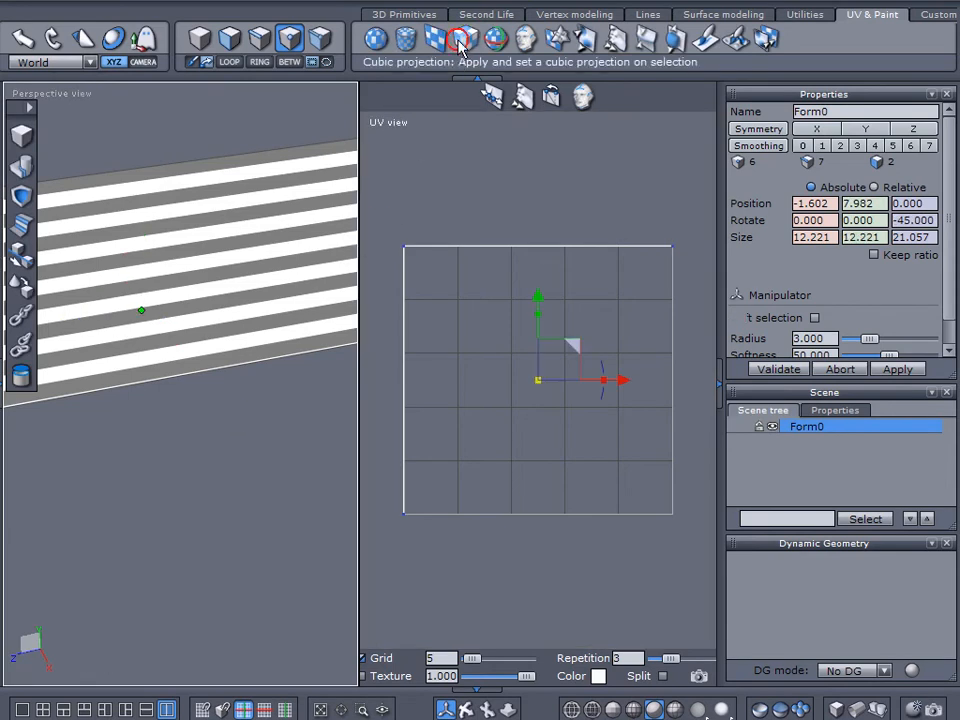
left_click(780, 369)
left_click_drag(381, 166, 701, 571)
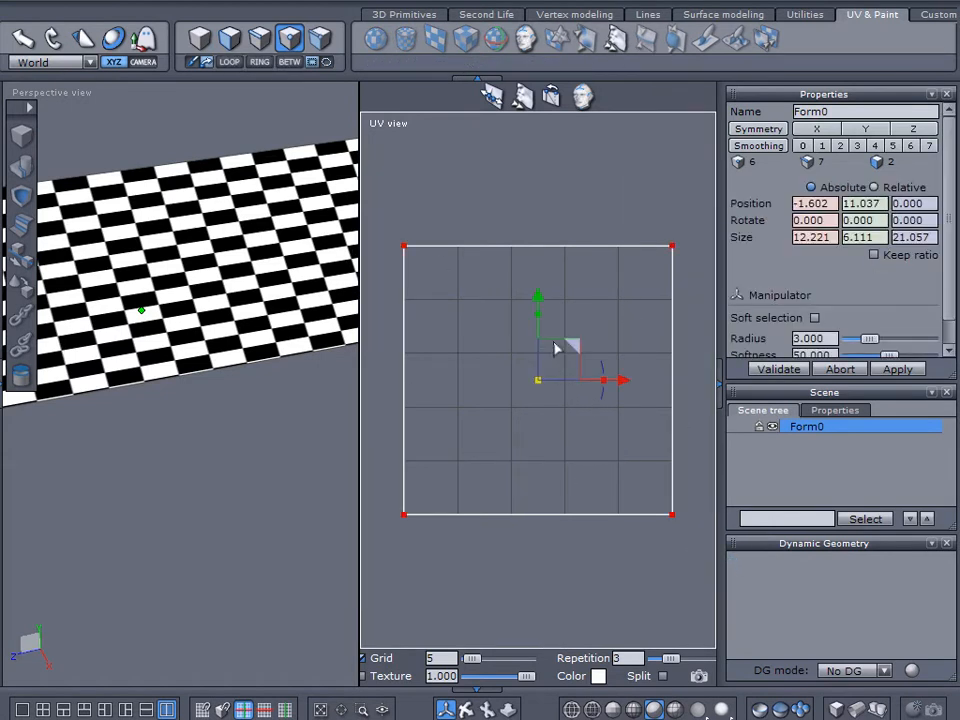
left_click_drag(541, 316, 666, 240)
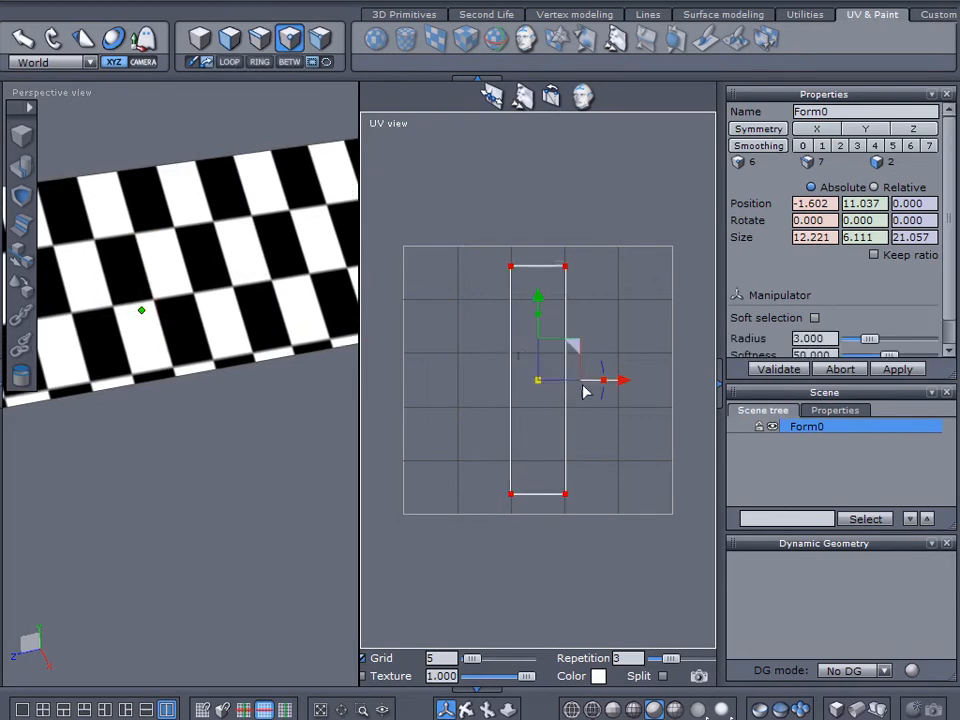
left_click_drag(611, 386, 654, 378)
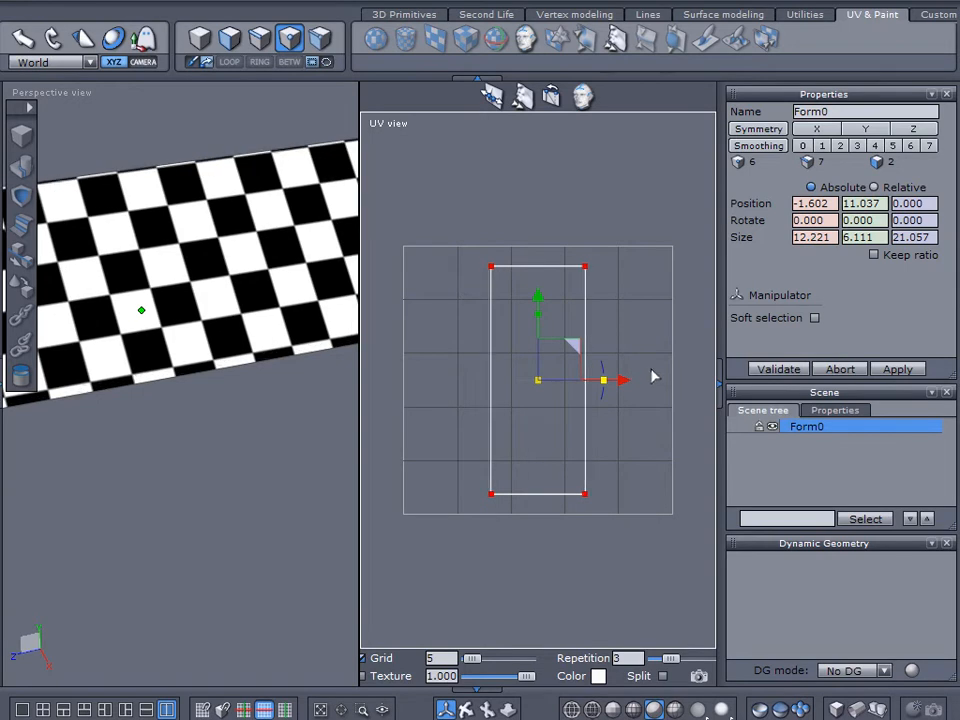
left_click_drag(572, 345, 566, 470)
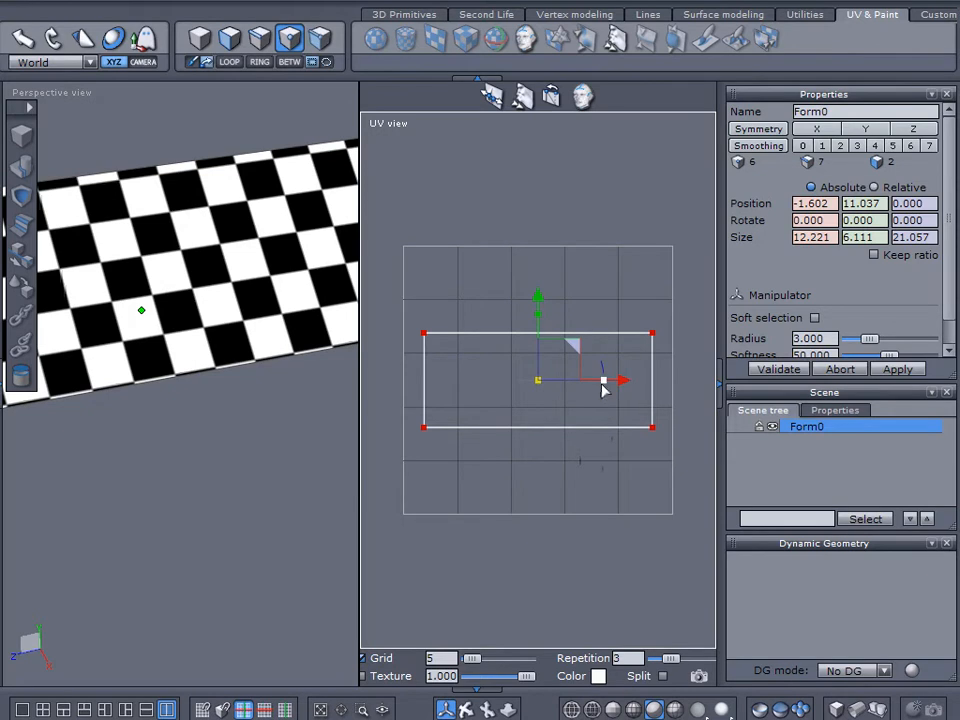
left_click_drag(538, 383, 577, 377)
left_click(498, 543)
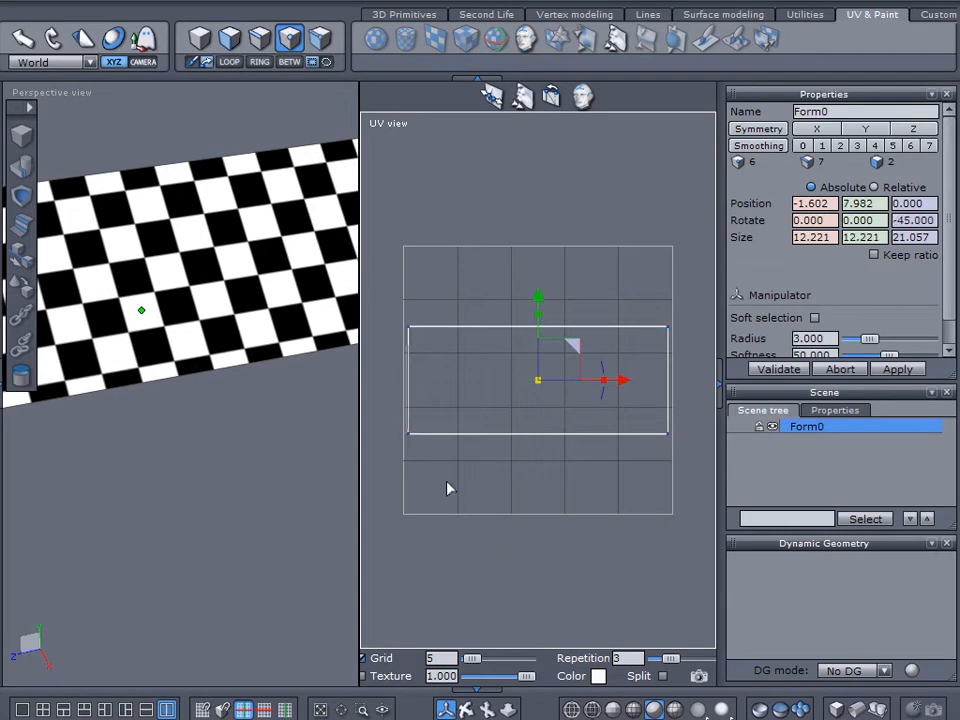
Inspect the checker pattern on both roof slopes and open the UV image export dialog, cancelling it without saving.
left_click_drag(259, 418, 423, 477)
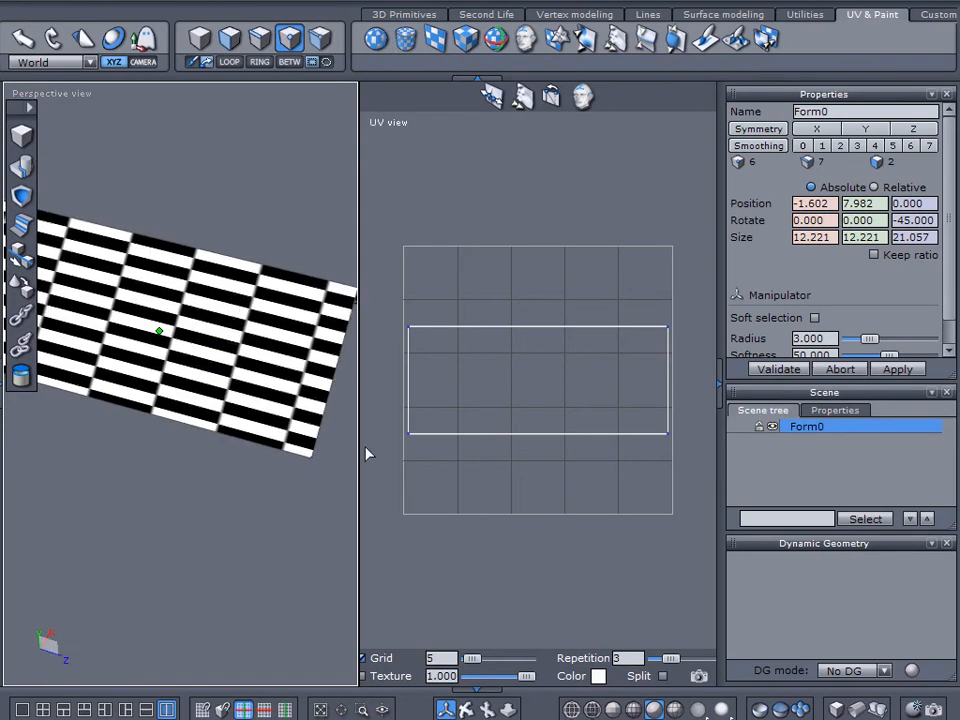
left_click(240, 395)
left_click_drag(271, 515, 28, 265)
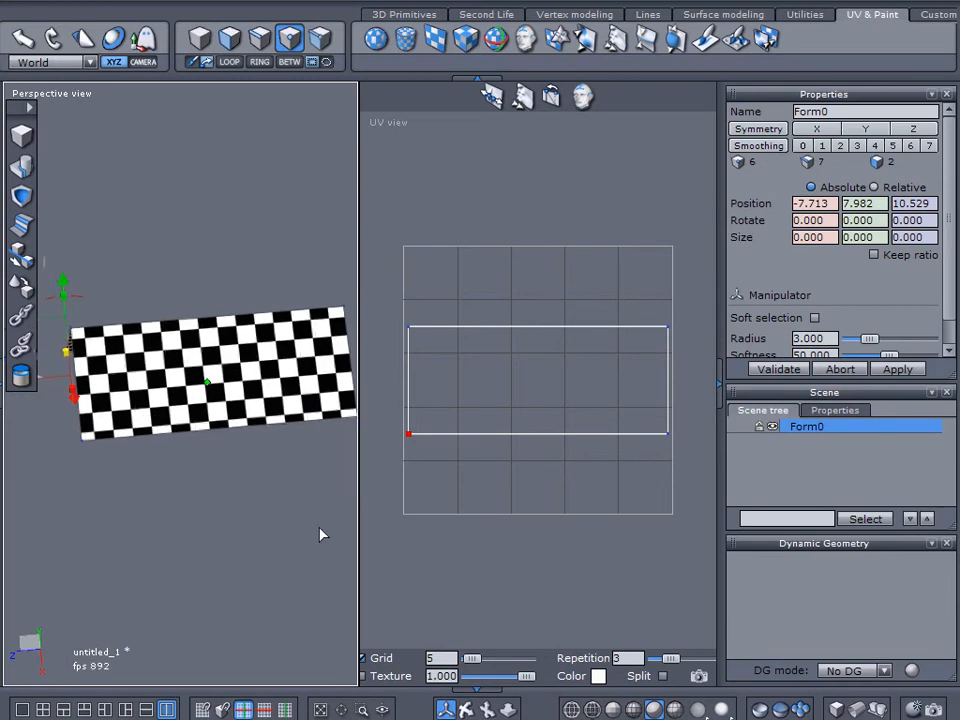
left_click(698, 676)
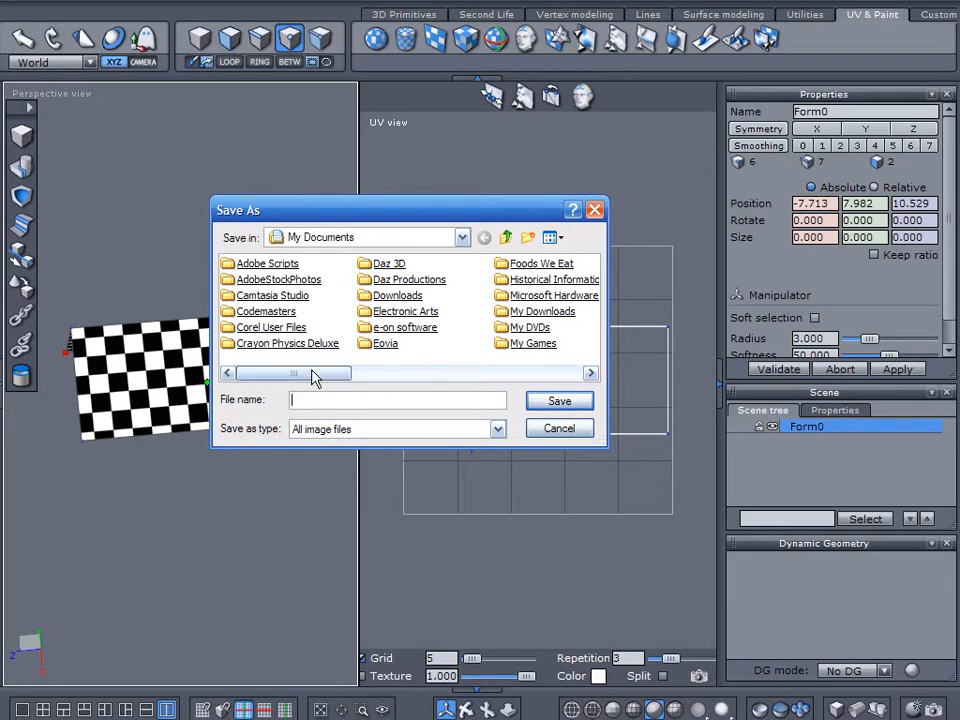
left_click(583, 435)
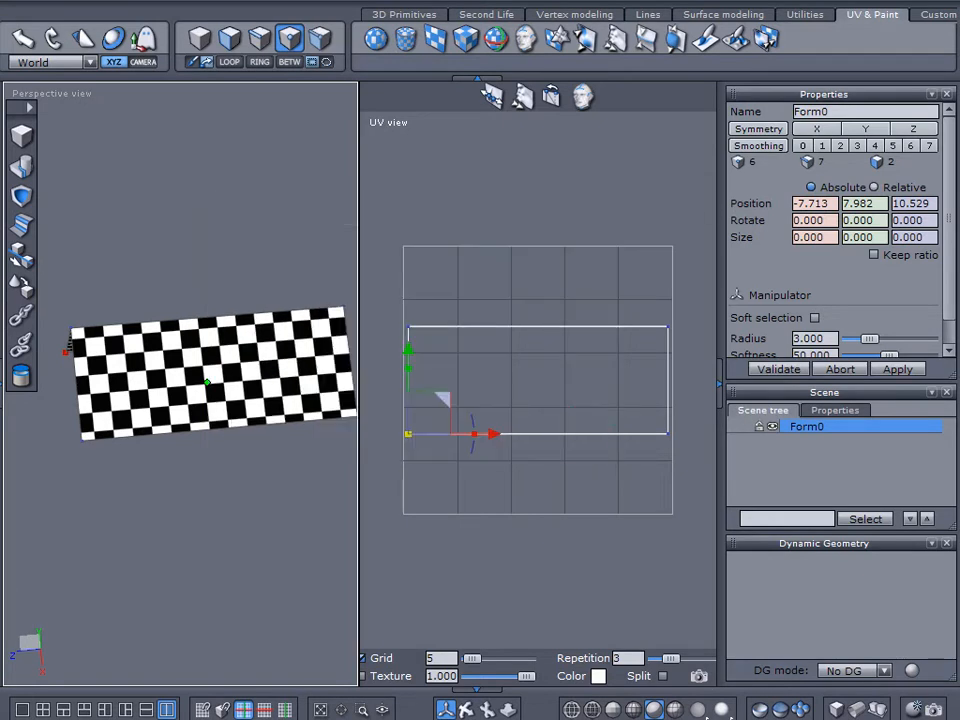
Switch to slate roof psd.psd in Photoshop, view the whole image and select Layer 6.
left_click(508, 396)
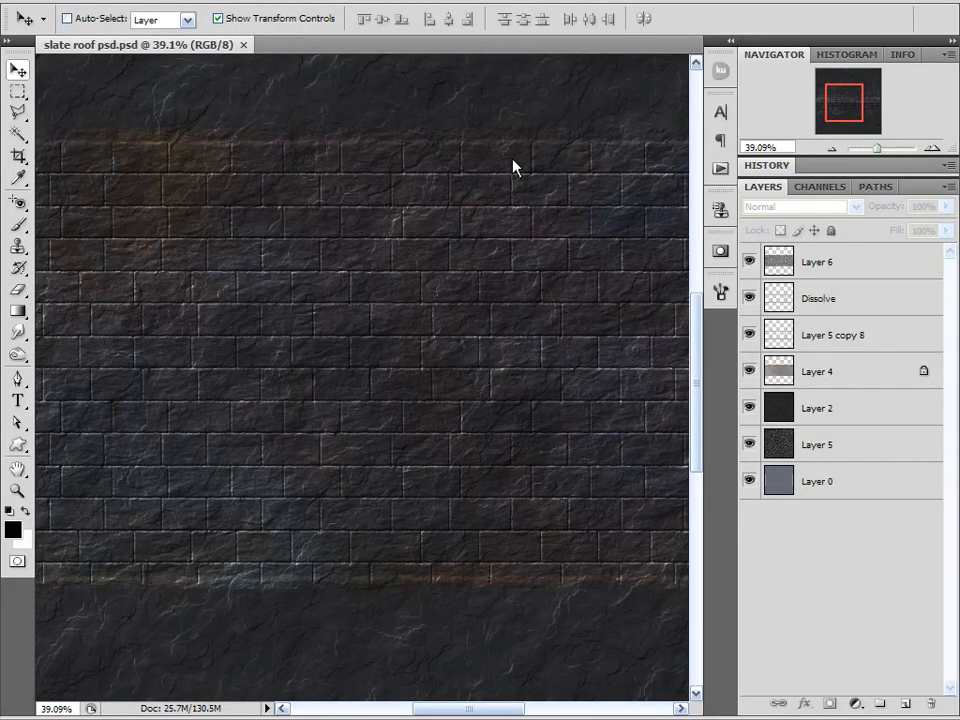
scroll(478, 362, "down", 5)
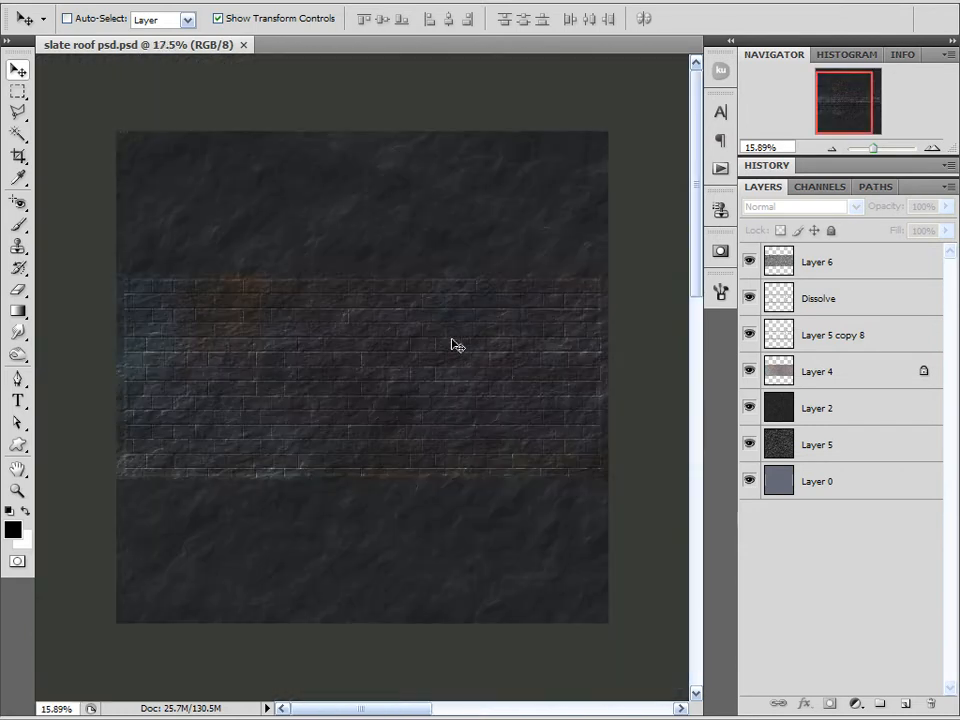
left_click(450, 330, "ctrl")
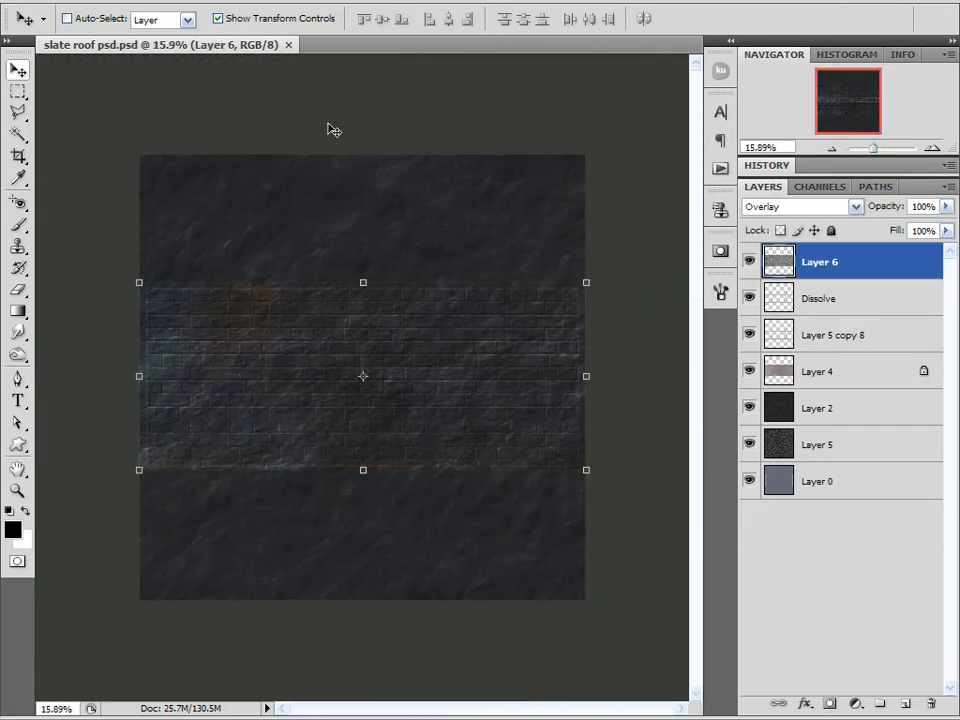
Create a new 3000 × 3000 pixel document at 300 pixels/inch, 8-bit RGB Color with a white background.
left_click(40, 0)
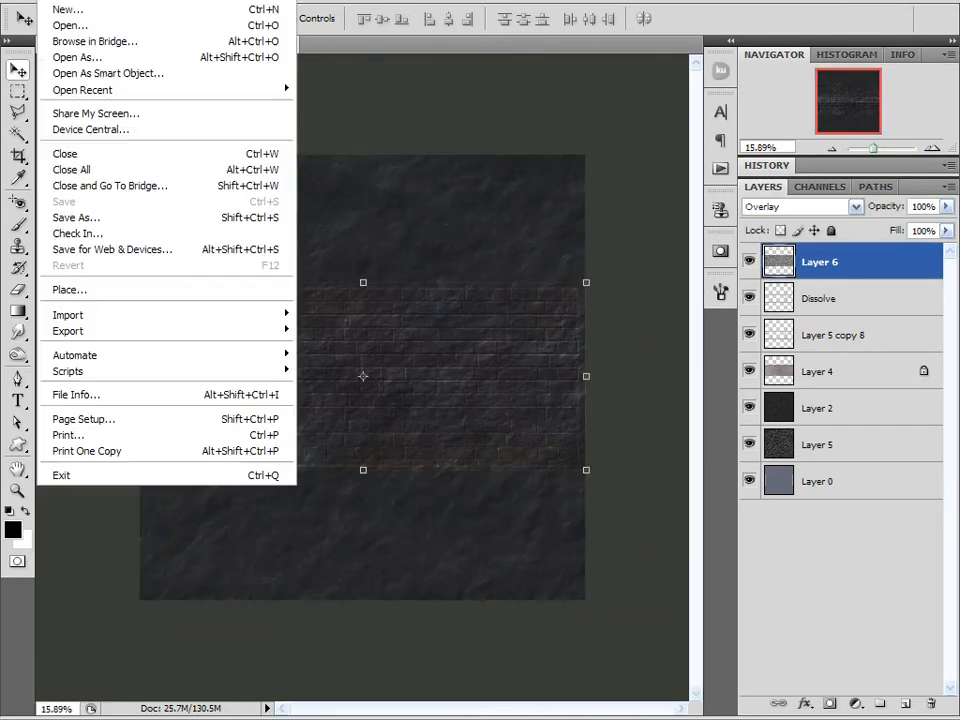
left_click(60, 9)
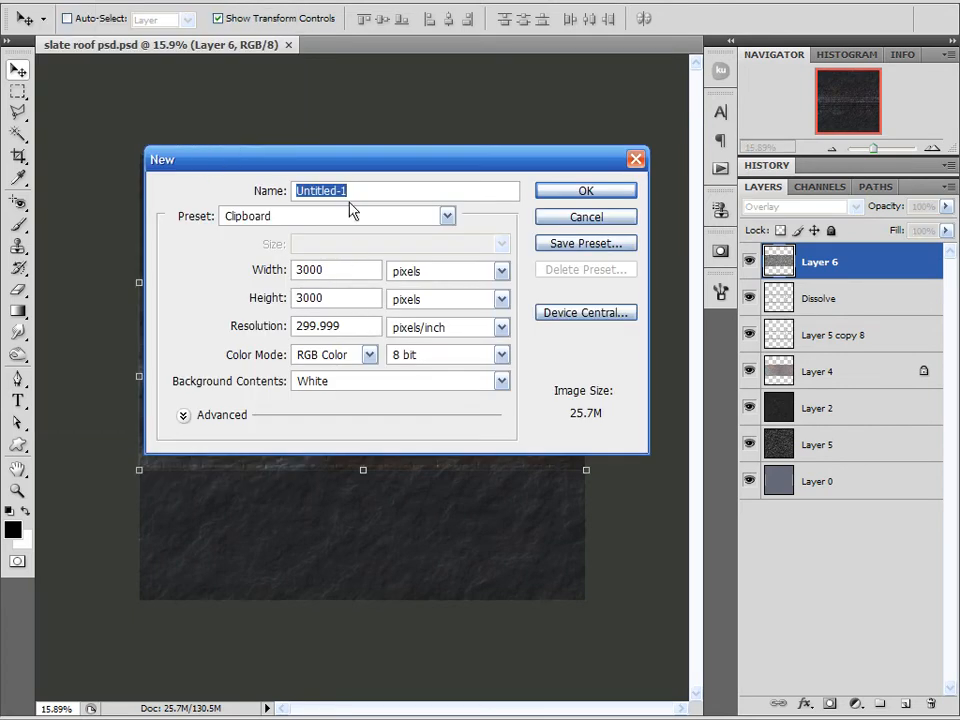
double_click(346, 326)
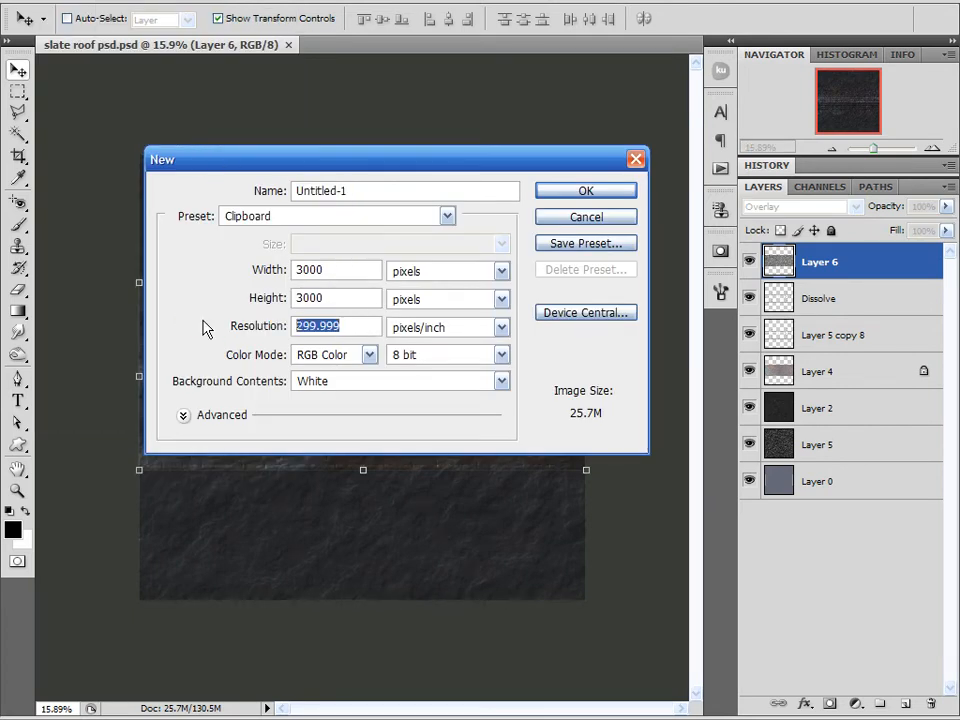
type("3000")
key("BackSpace")
left_click(601, 193)
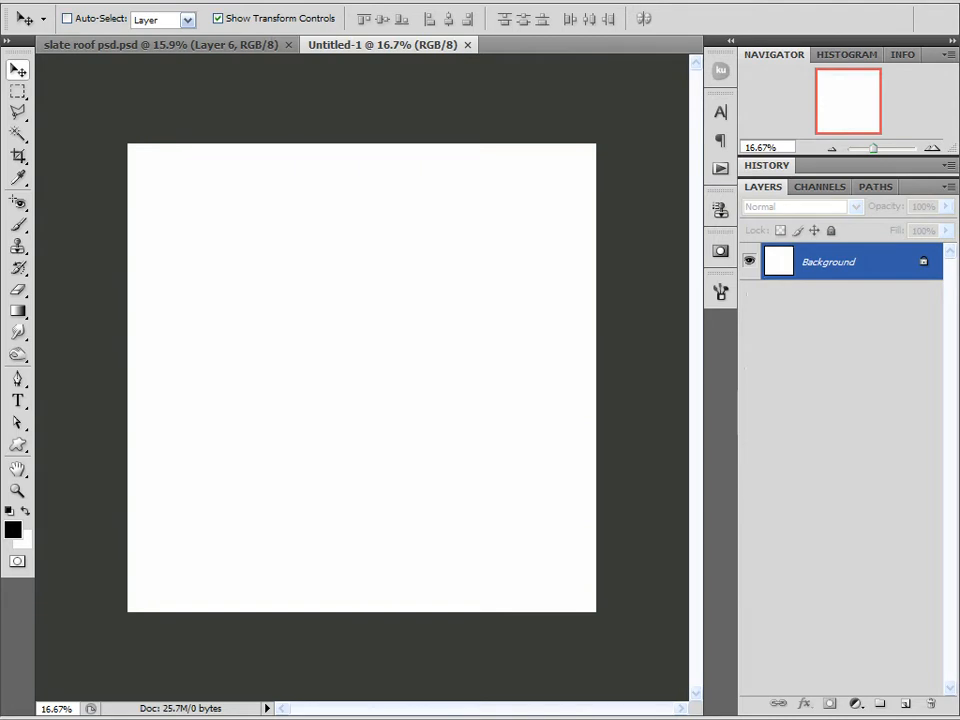
Arrange slate roof psd.psd and the new document side by side and fit the slate roof image in its window.
left_click(700, 5)
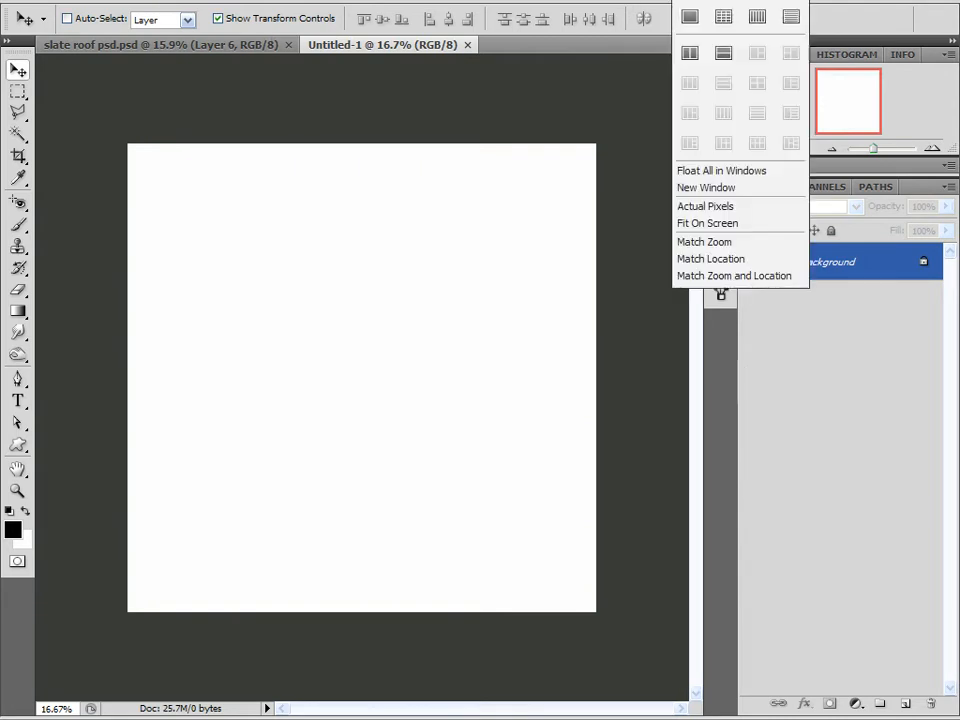
left_click(690, 51)
left_click(244, 491)
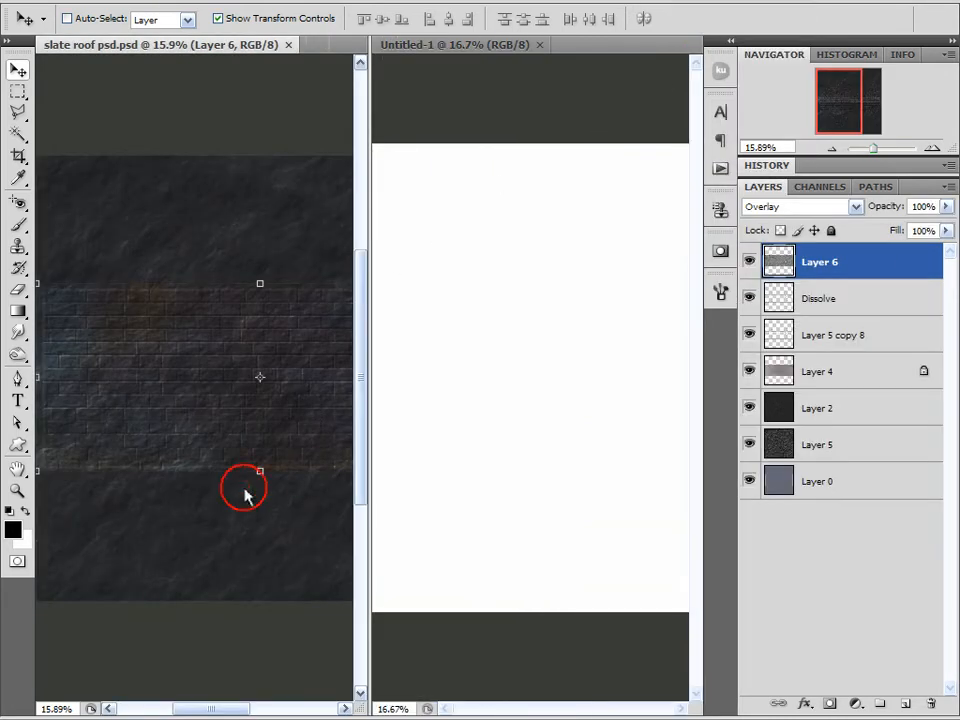
scroll(244, 488, "down", 2)
scroll(246, 482, "up", 1)
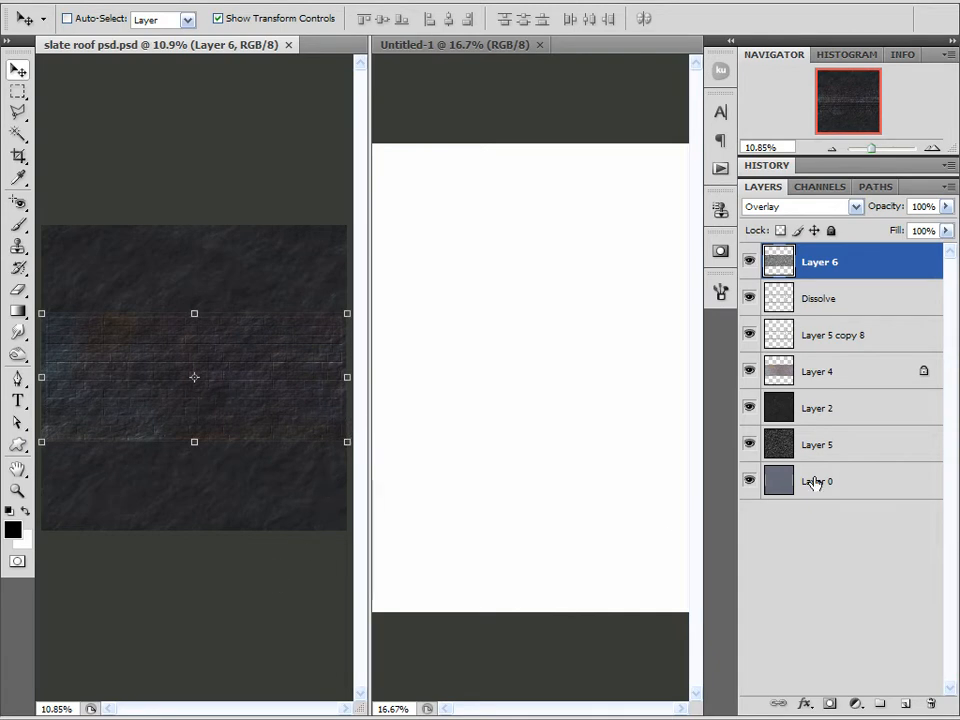
Hide every layer above Layer 0 in slate roof psd.psd and select Layer 0.
left_click(750, 262)
left_click_drag(752, 262, 748, 444)
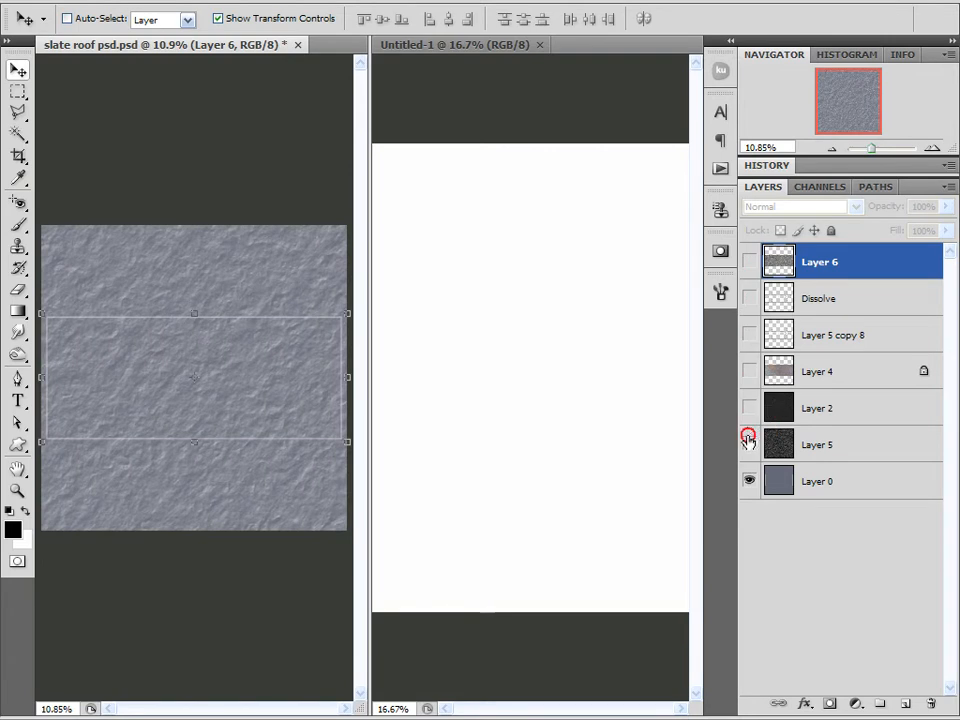
left_click(828, 484)
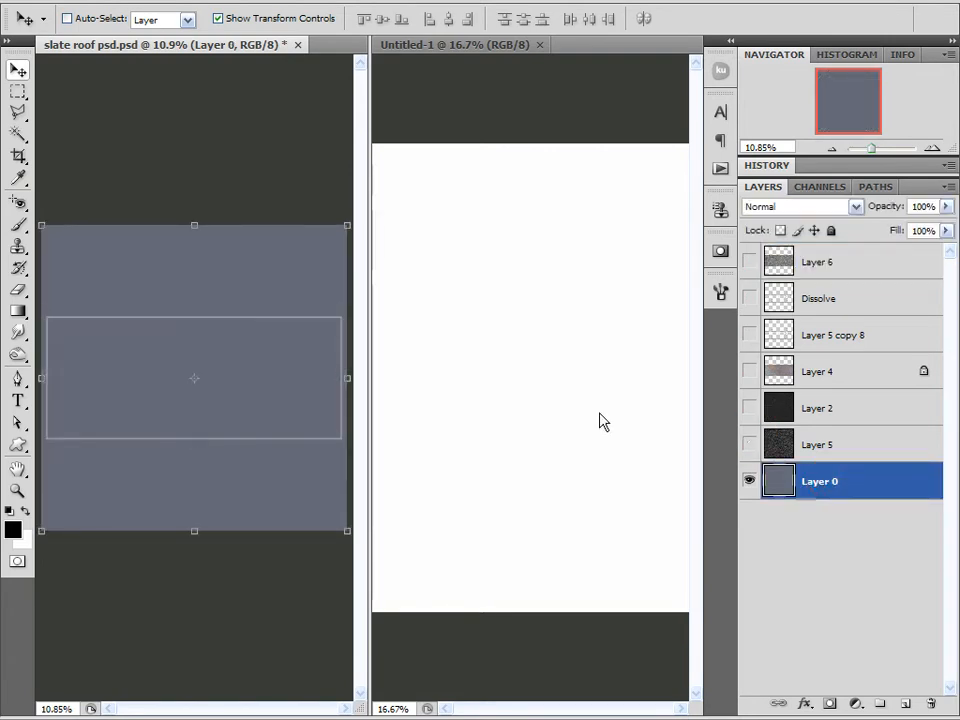
Copy Layer 0 from slate roof psd.psd into the new document, aligned to fill its whole canvas.
left_click(574, 392)
scroll(581, 397, "down", 1)
scroll(581, 397, "down", 2)
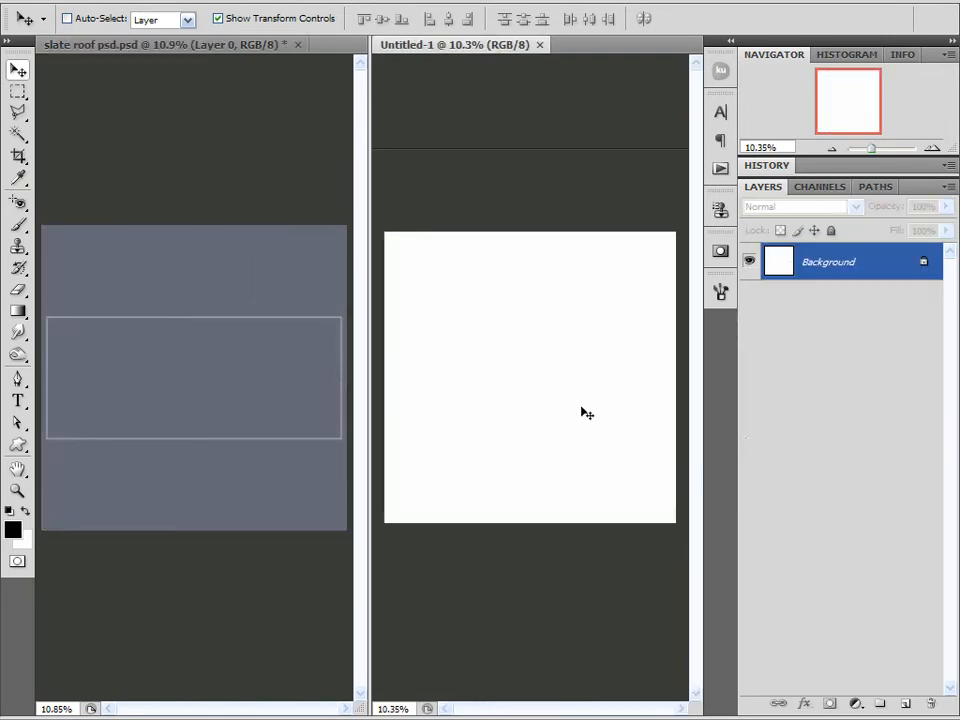
left_click(246, 358)
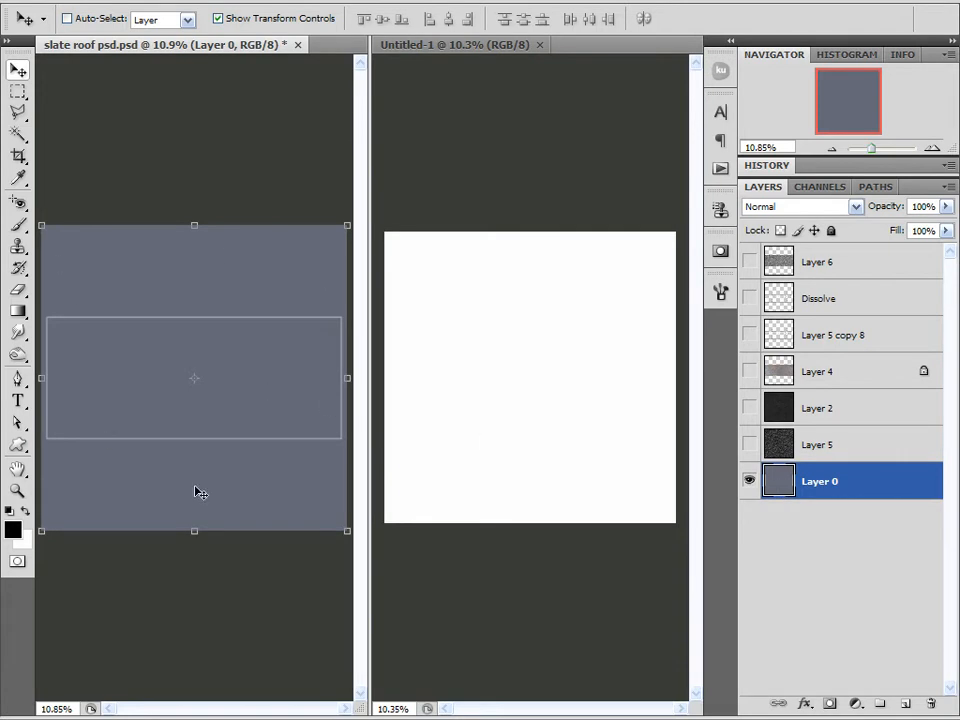
left_click_drag(767, 476, 471, 418)
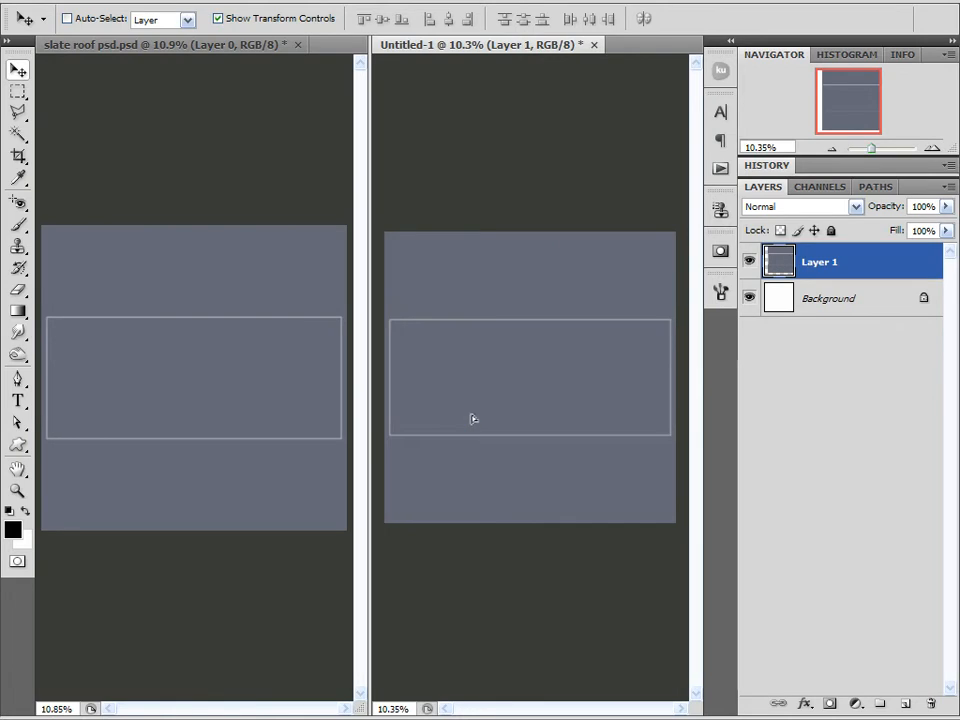
Merge the copied blue-grey layer with the Background and add a new empty layer above it.
left_click(845, 306, "shift")
right_click(847, 306)
left_click(873, 401)
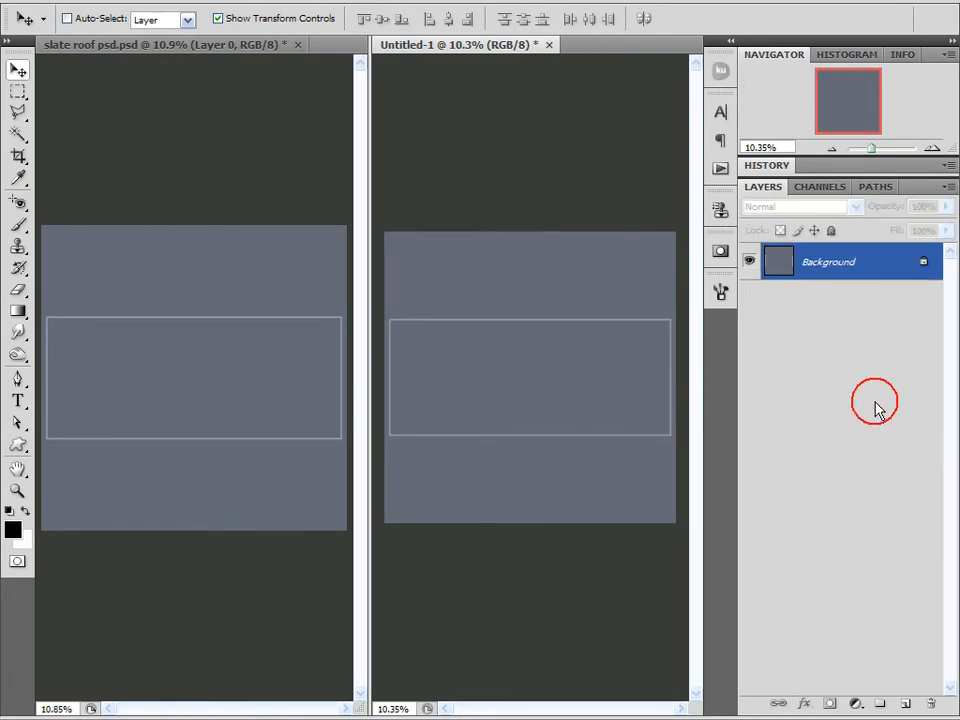
left_click(903, 704)
Show and select Layer 5 in slate roof psd.psd as the reference for the rough stone surface.
left_click(199, 282)
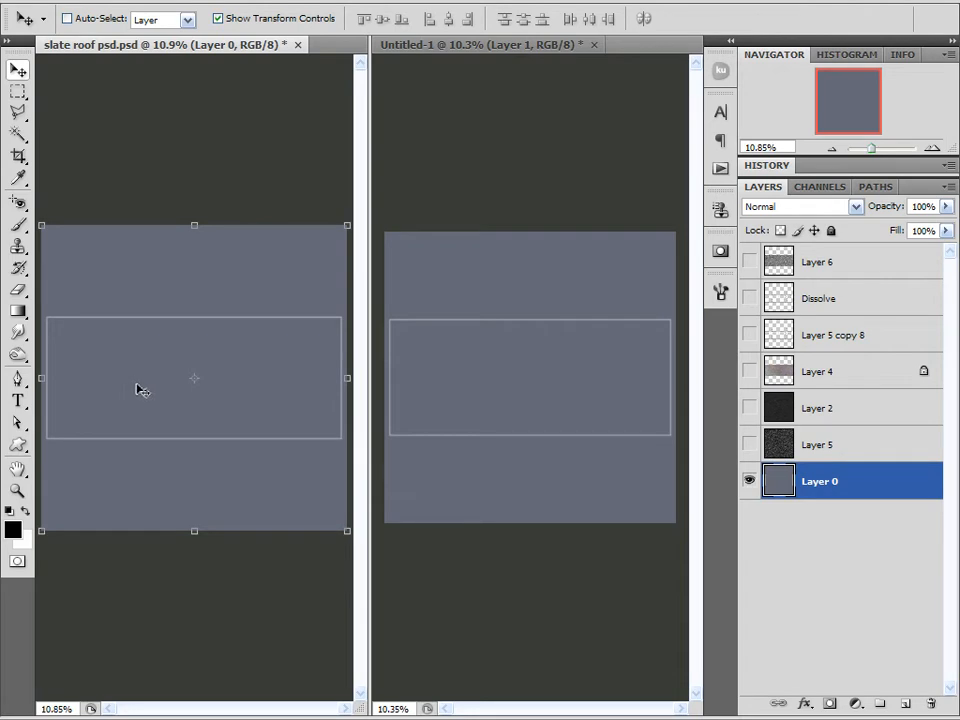
left_click(748, 446)
left_click(773, 450)
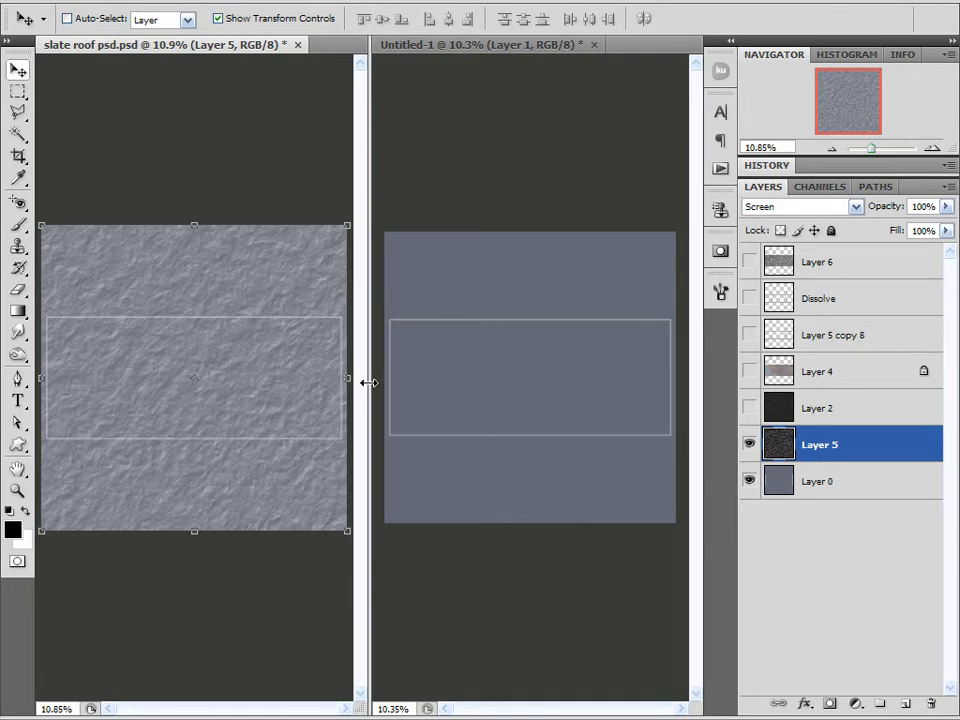
Fill the empty Layer 1 of the new document with the Clouds filter, using black and white.
left_click(440, 393)
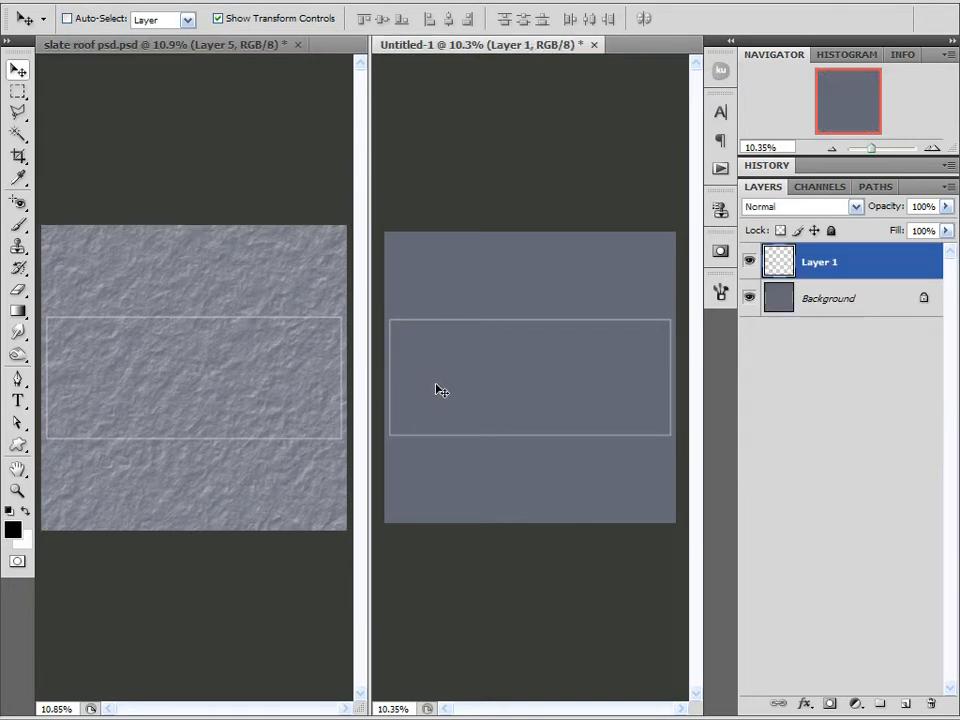
scroll(440, 390, "up", 3)
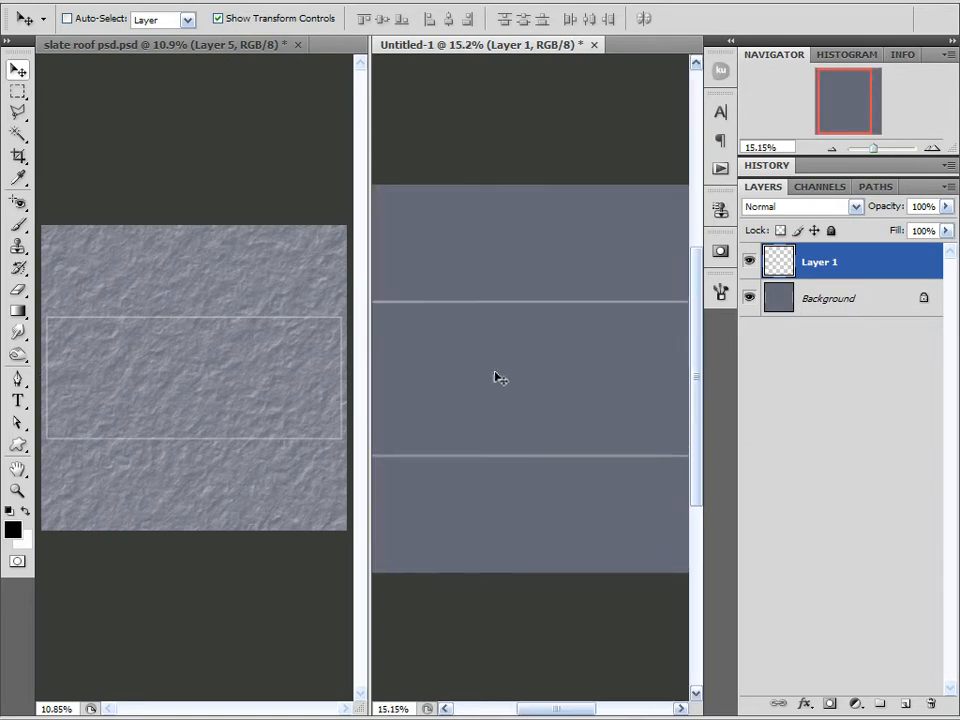
scroll(497, 378, "down", 2)
left_click(527, 366)
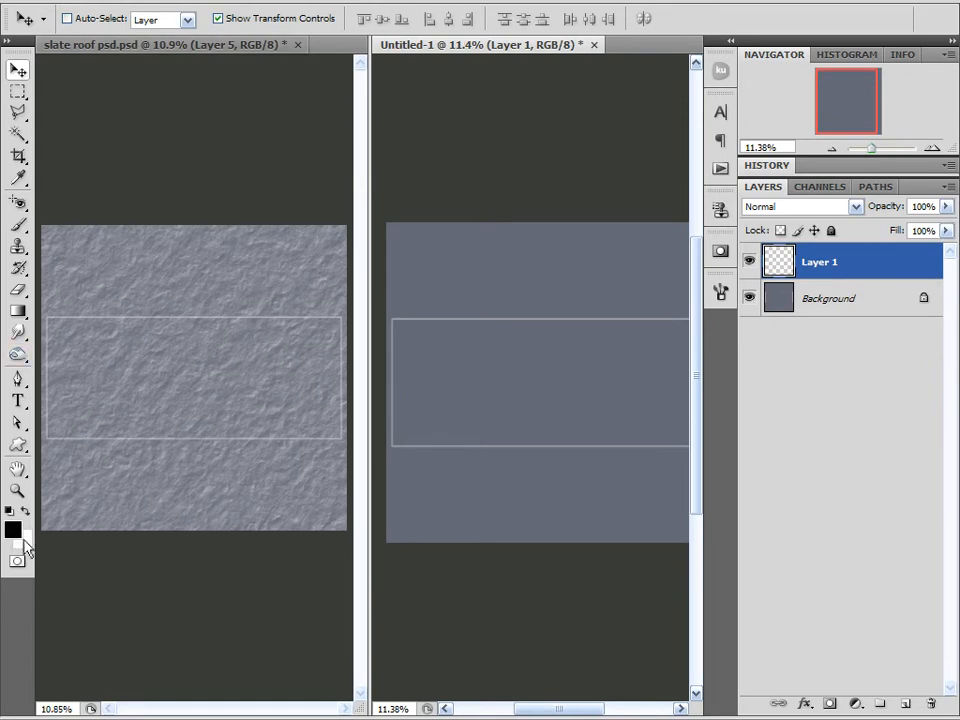
left_click(258, 3)
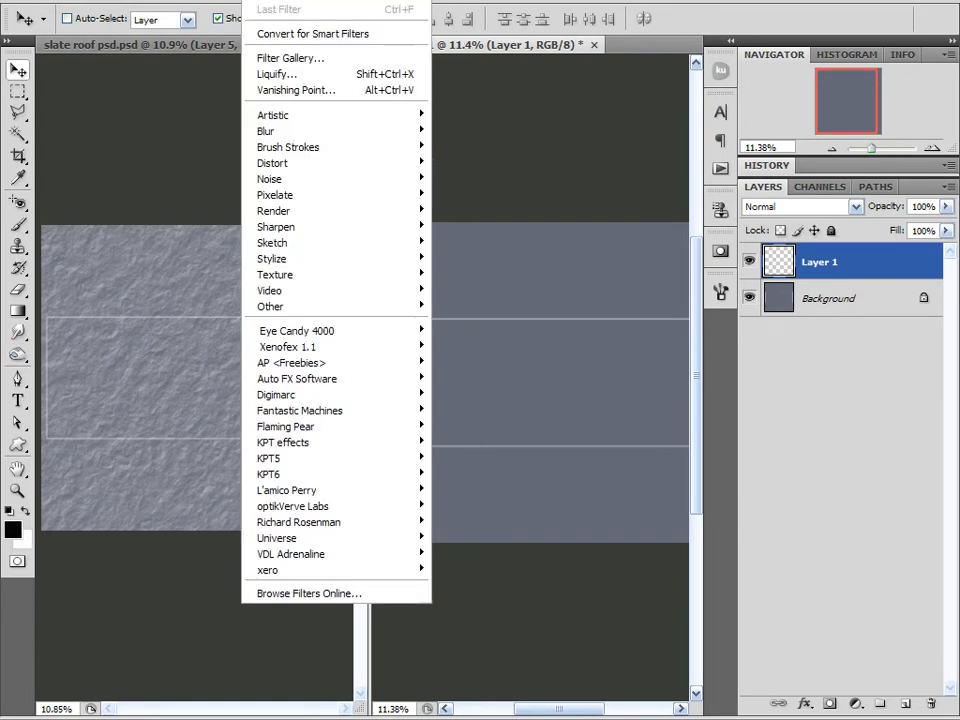
mouse_move(343, 211)
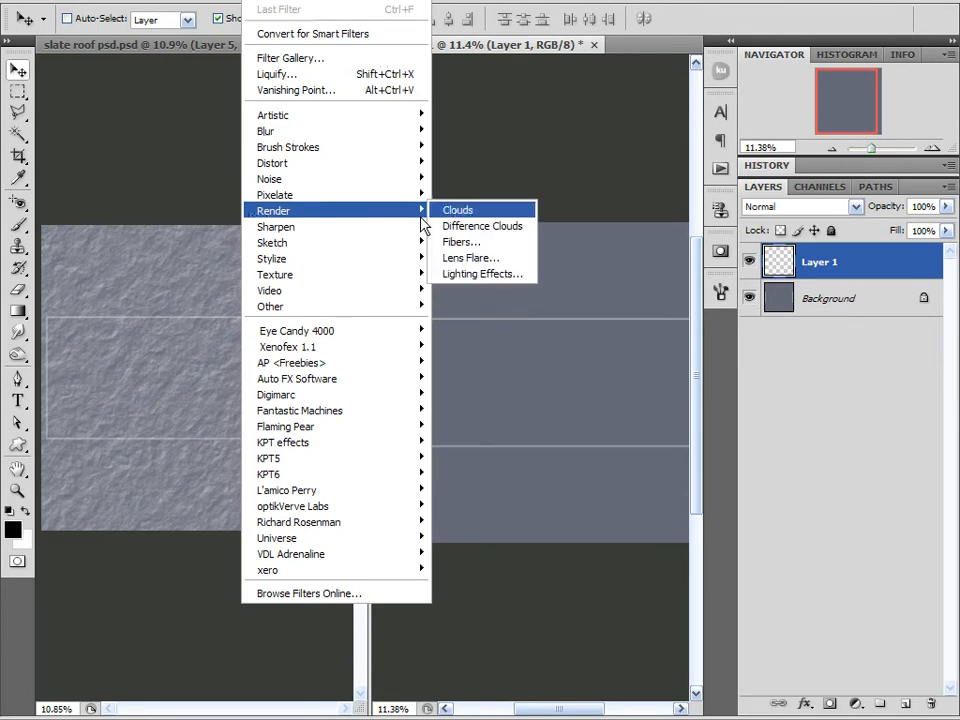
left_click(475, 210)
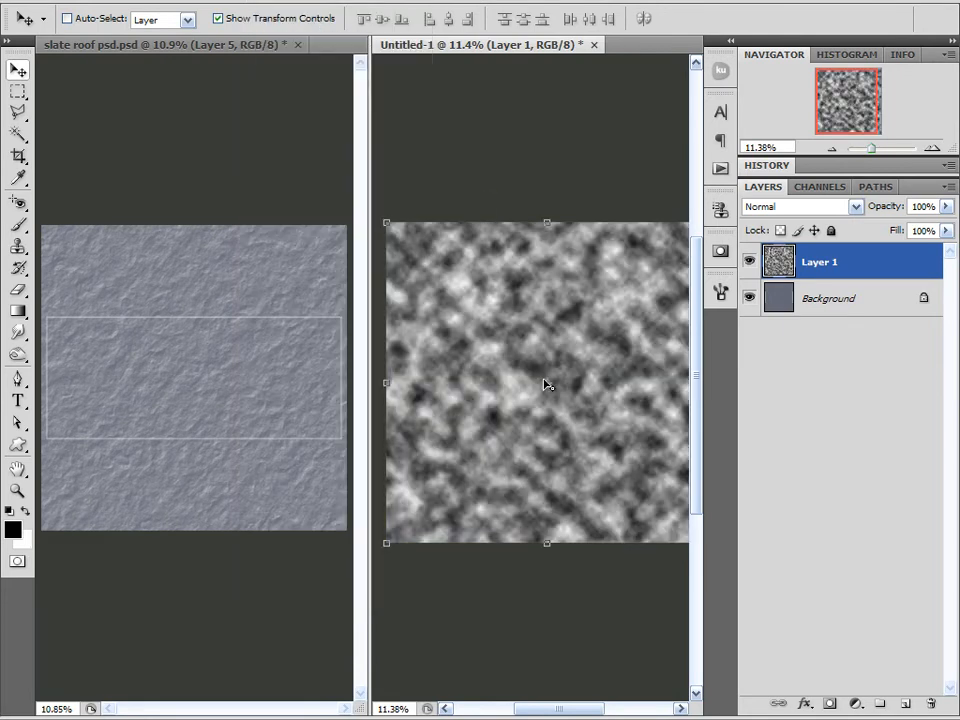
scroll(545, 384, "up", 3)
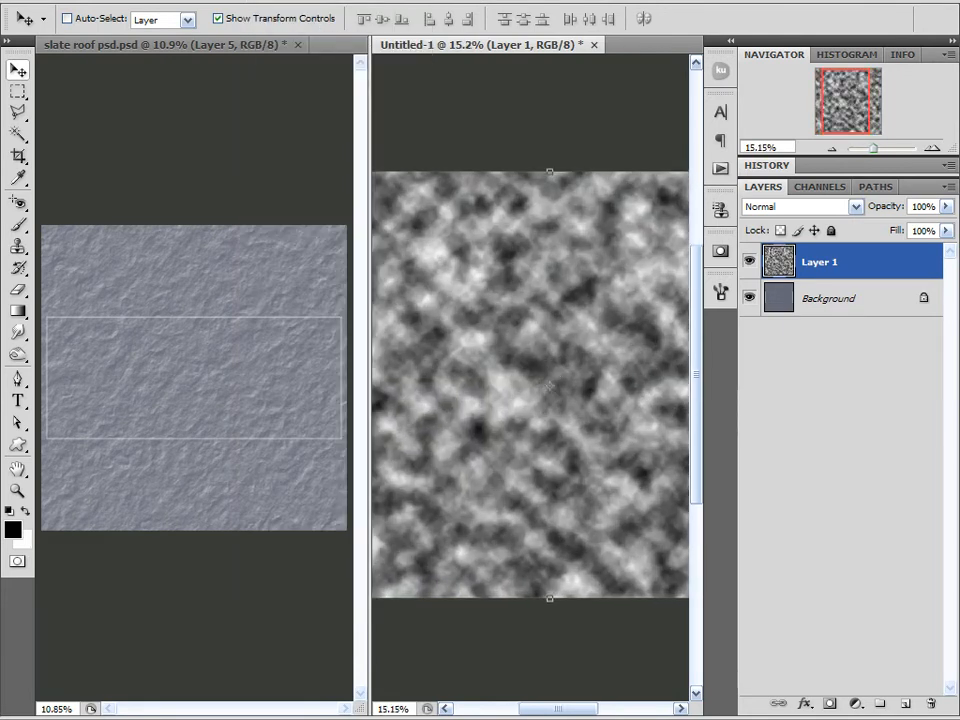
left_click(263, 2)
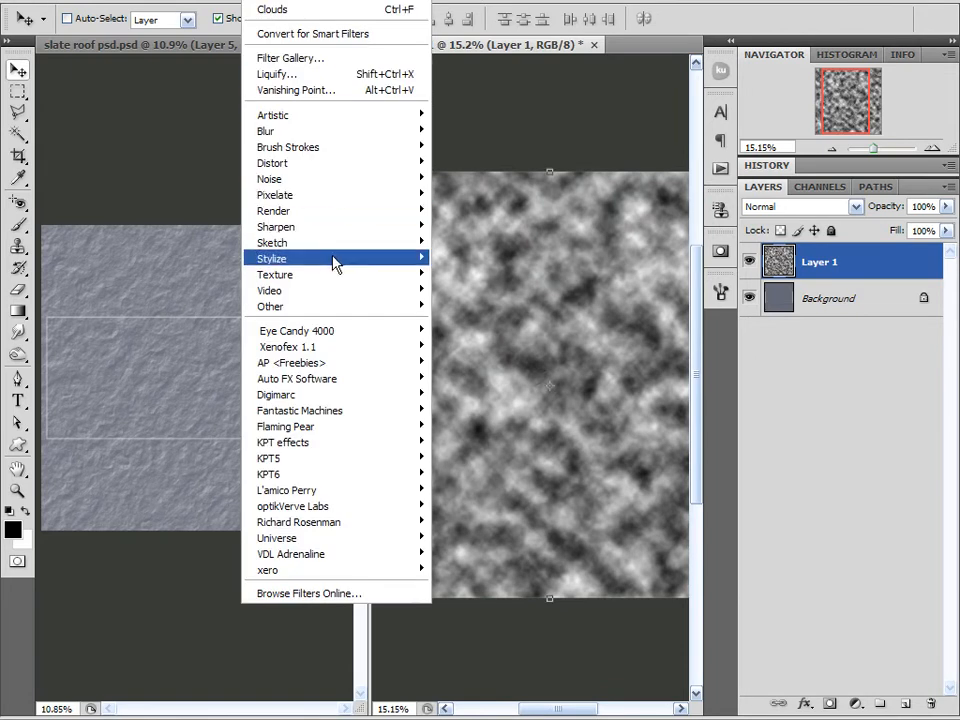
mouse_move(335, 263)
left_click(493, 274)
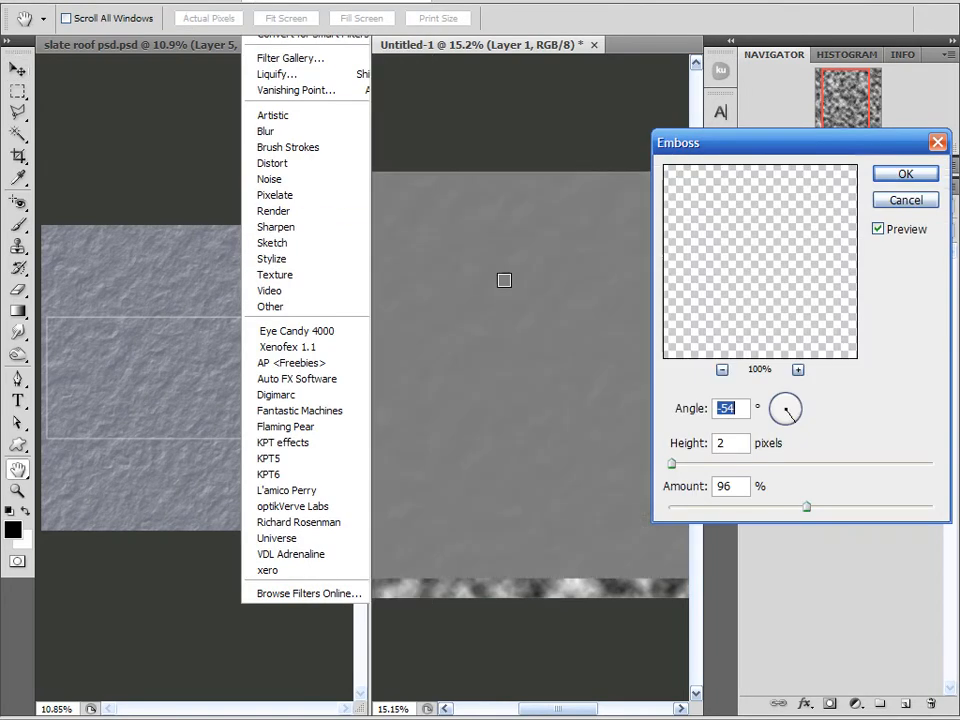
left_click(885, 200)
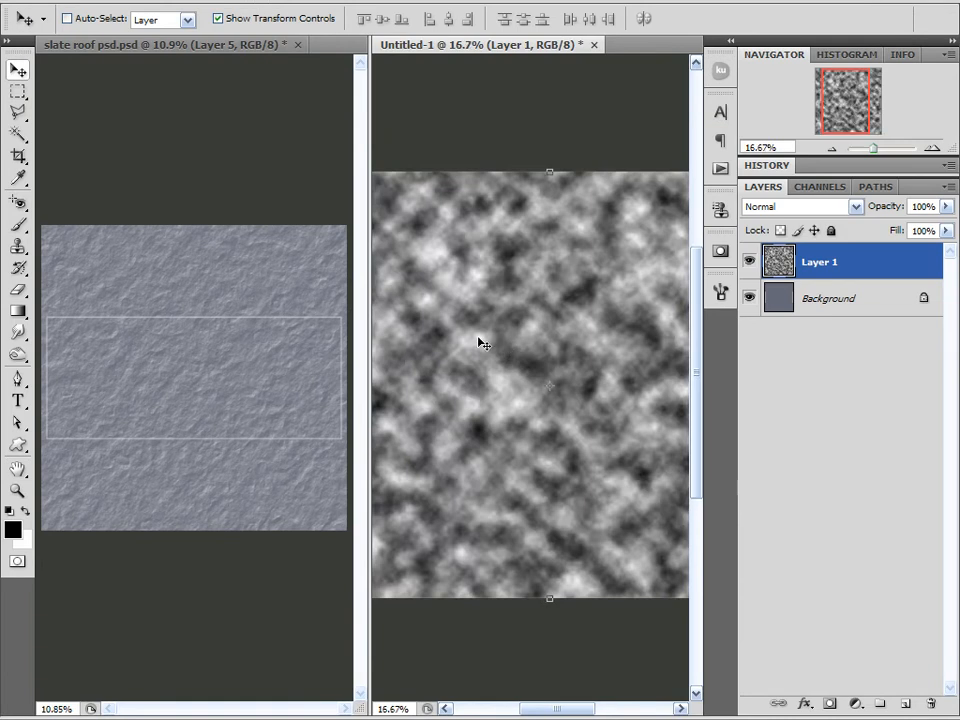
Compare the clouds with the slate roof document's stone texture up close and check the blend mode of its Layer 5.
scroll(510, 347, "up", 3)
scroll(500, 337, "down", 1)
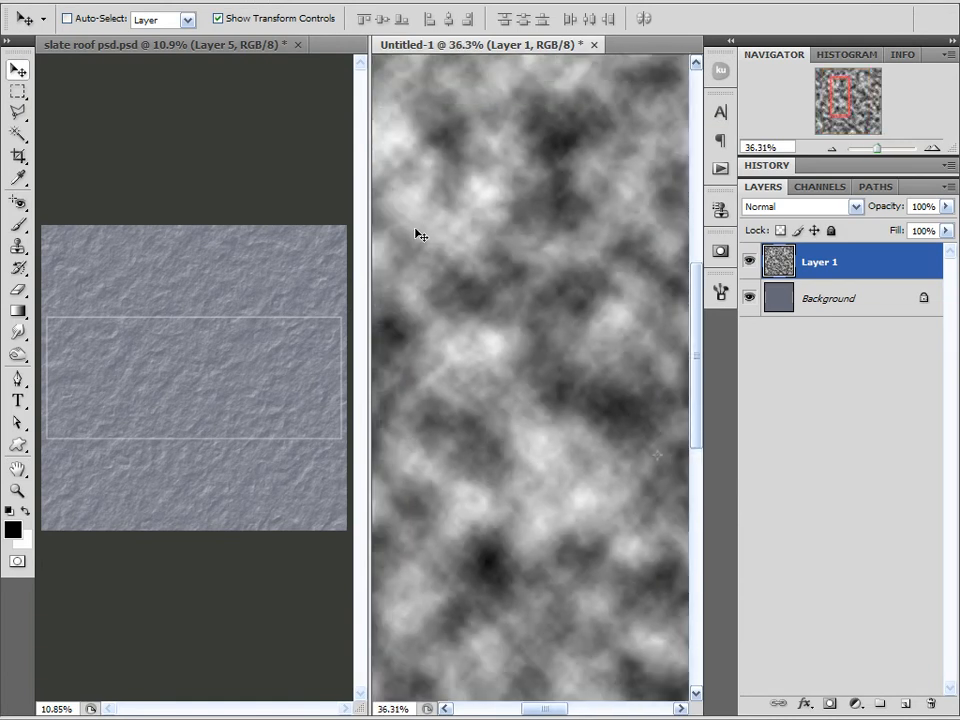
left_click(175, 288)
scroll(178, 294, "up", 4)
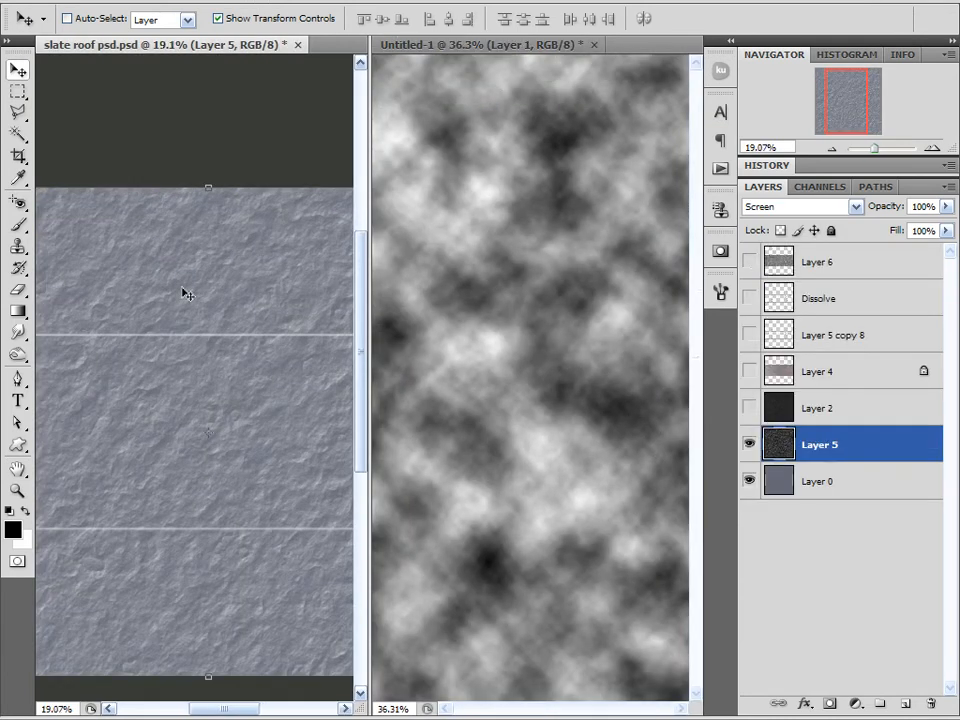
scroll(188, 302, "up", 2)
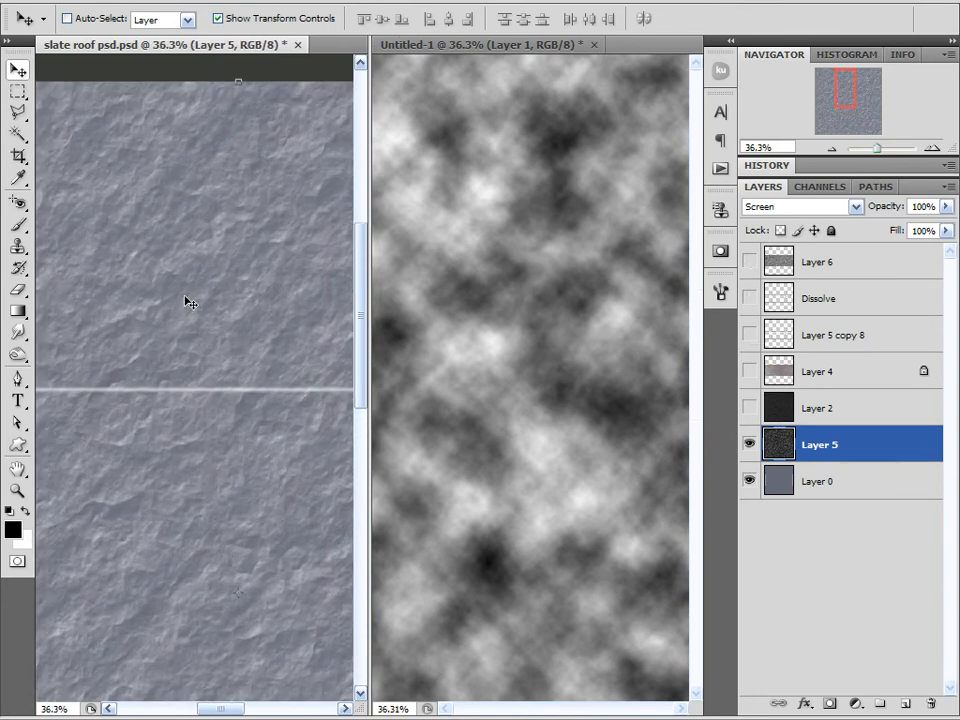
left_click(800, 206)
left_click(784, 376)
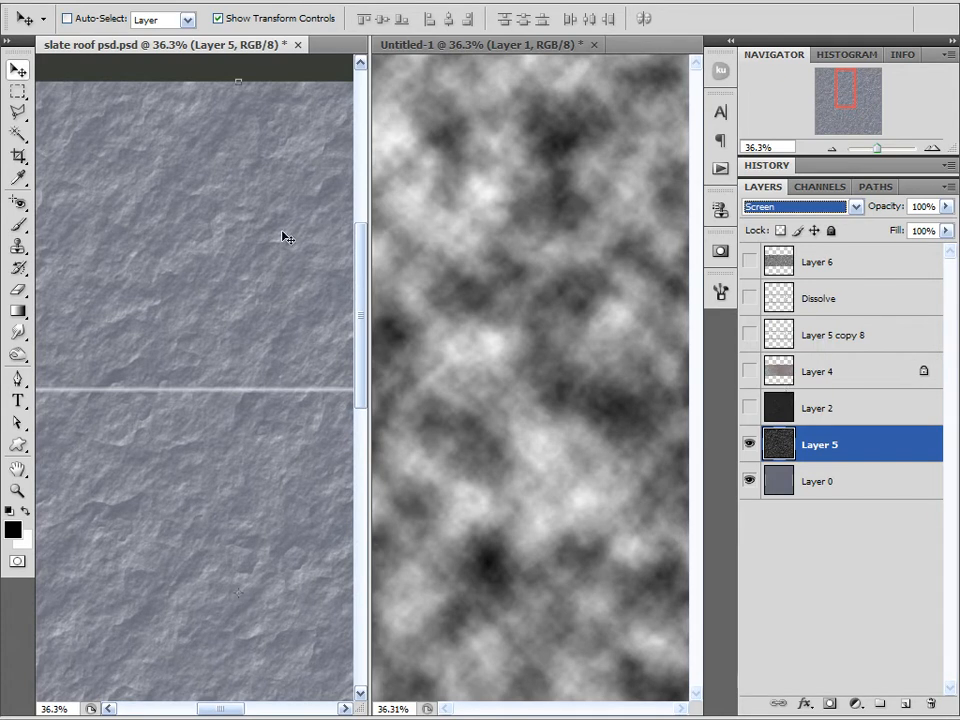
left_click(268, 1)
mouse_move(380, 272)
left_click(514, 273)
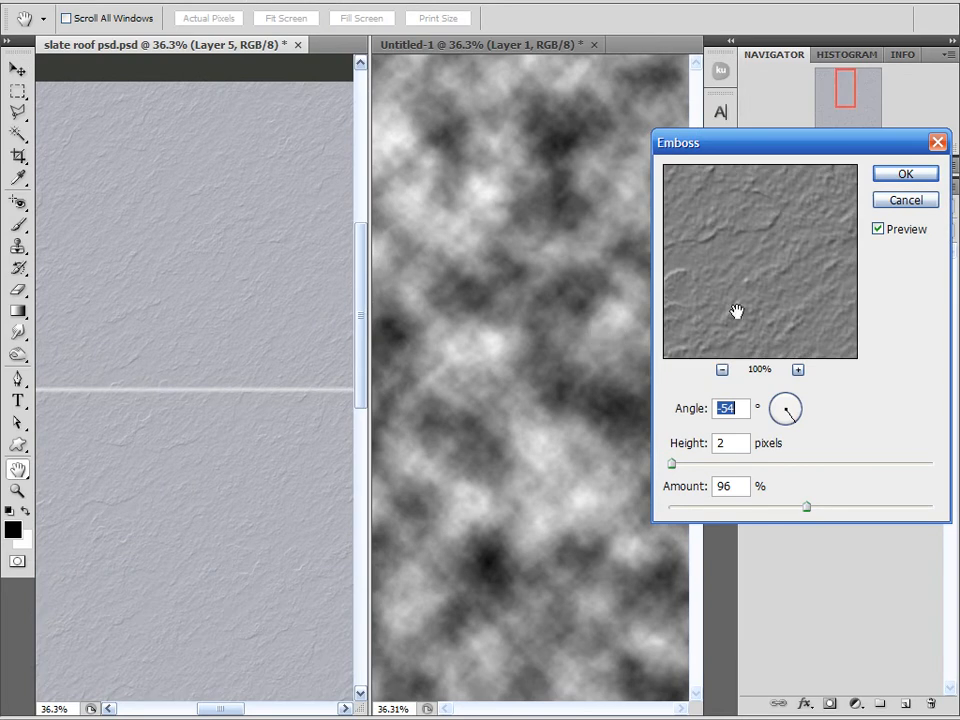
left_click(905, 174)
key("v")
Set the blend mode of the clouds layer in the new document to Screen.
left_click(516, 176)
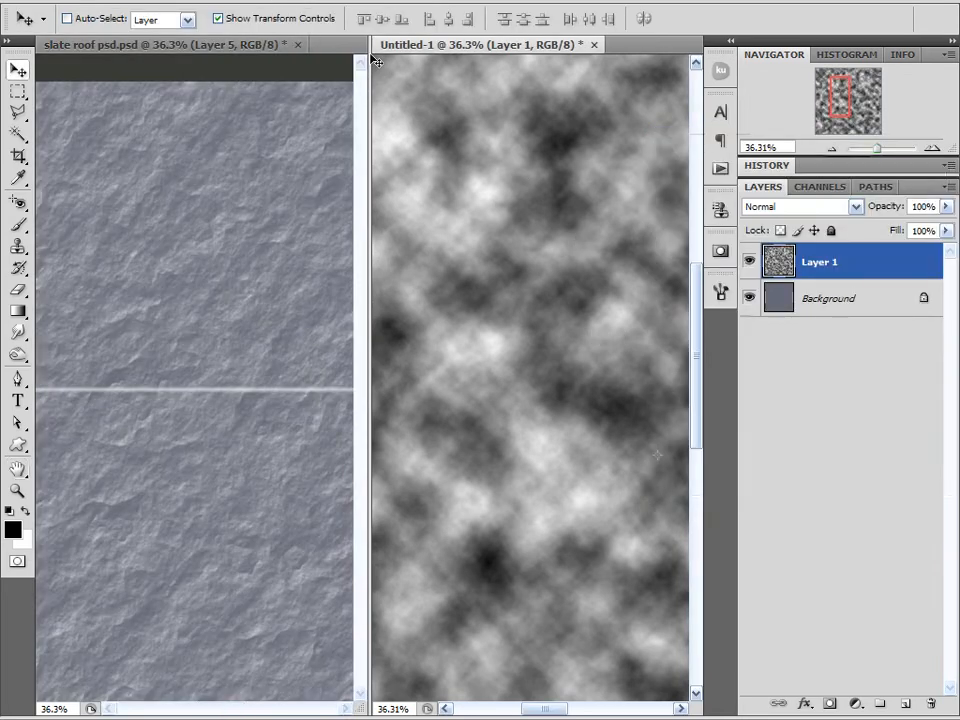
left_click(800, 206)
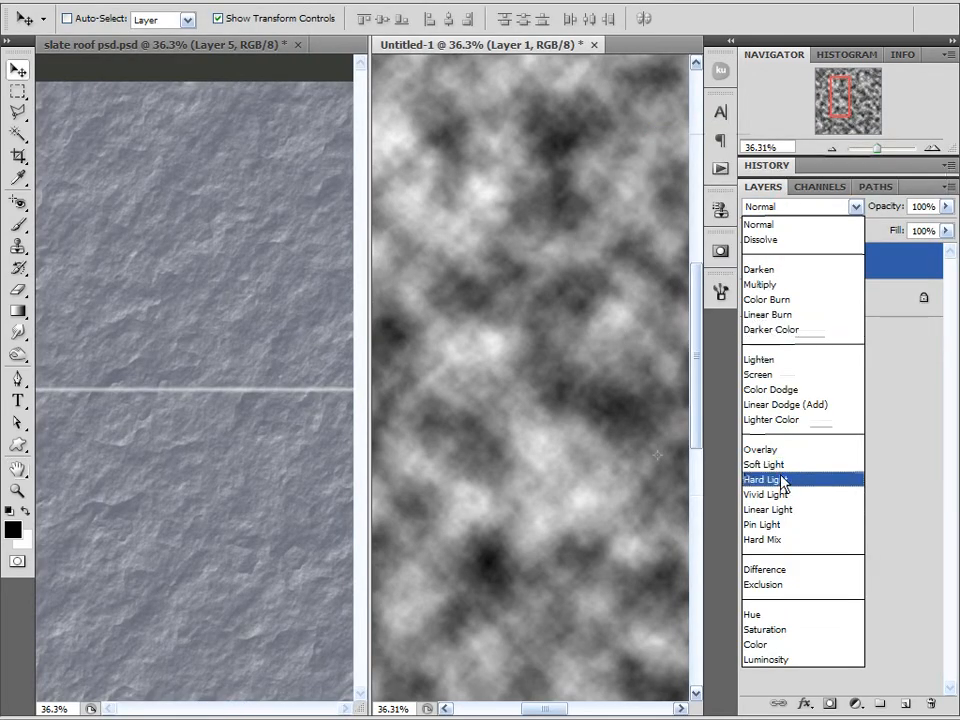
left_click(782, 374)
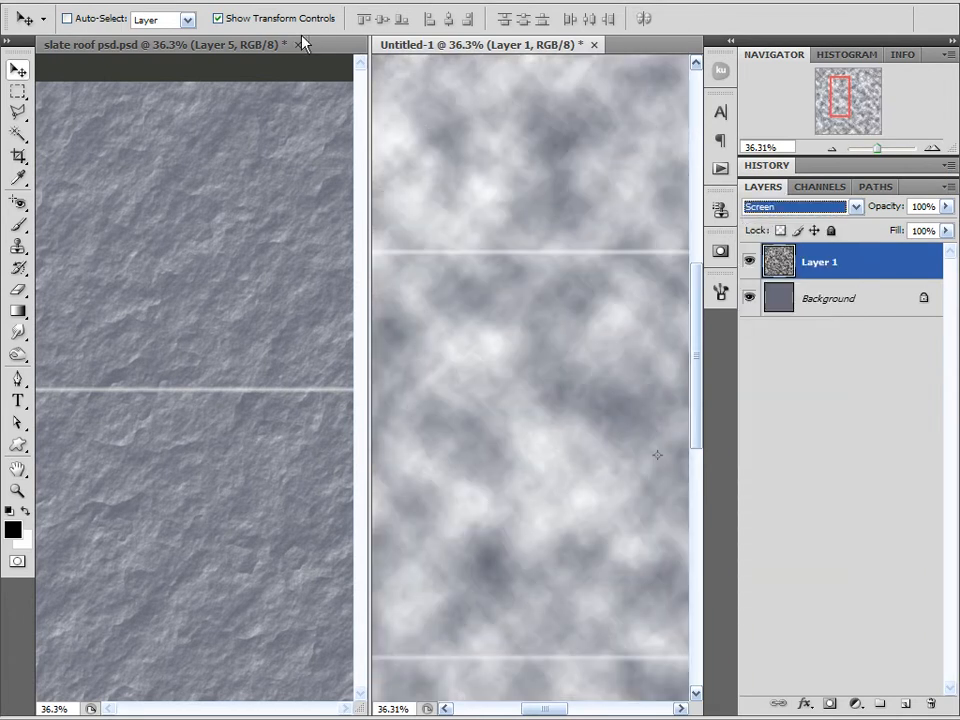
Try the Emboss filter on the clouds layer with angle -54°, height 4 pixels and amount 500%, then cancel it.
key("alt+t")
mouse_move(357, 260)
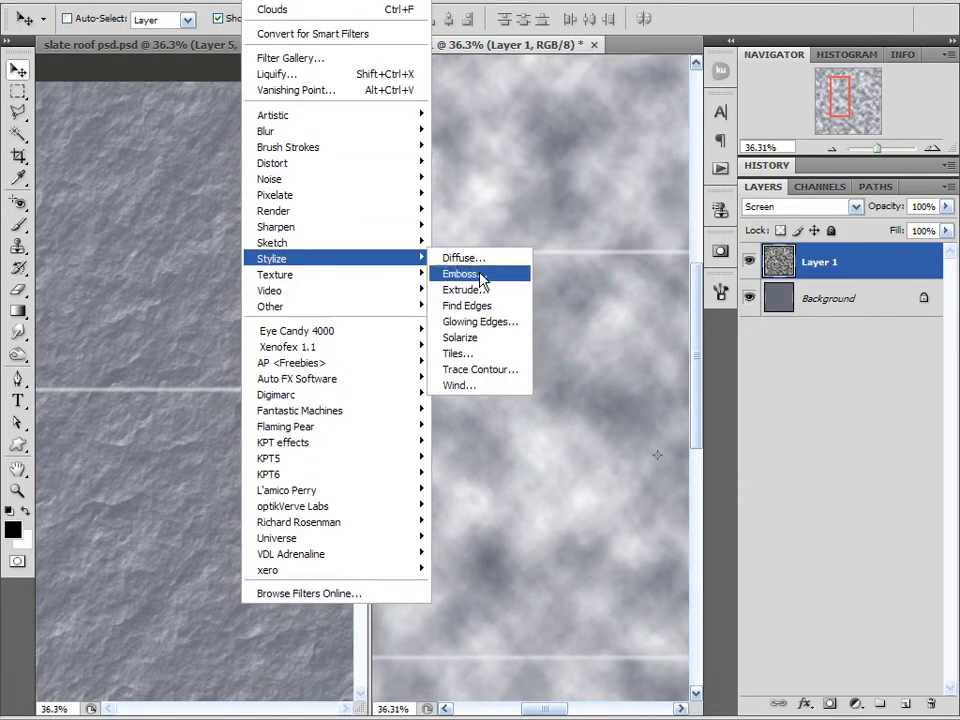
left_click(462, 273)
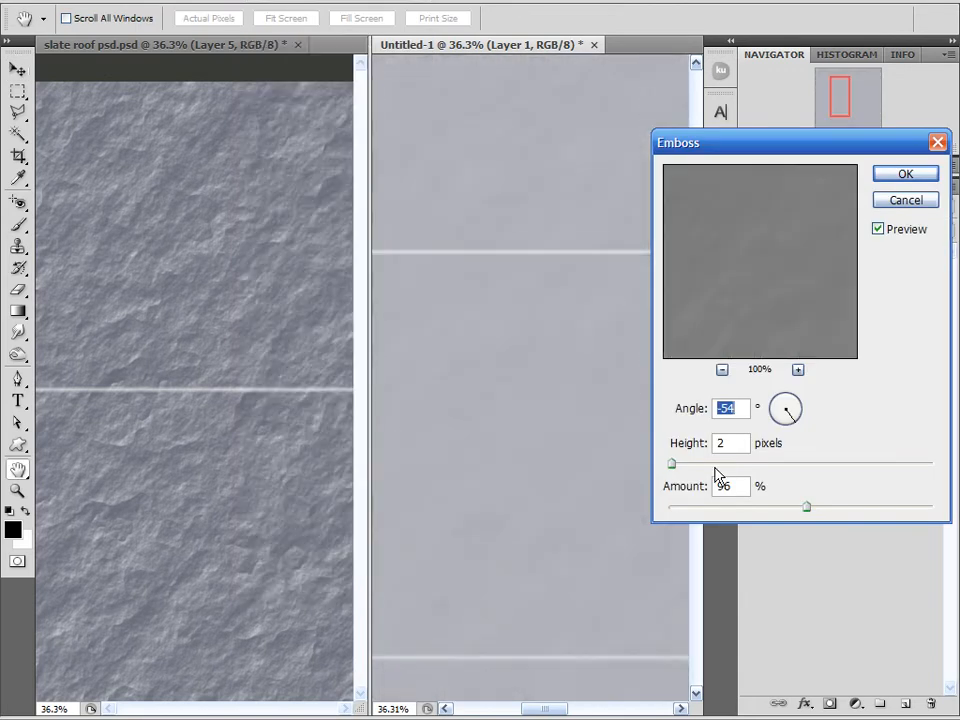
left_click_drag(820, 514, 917, 510)
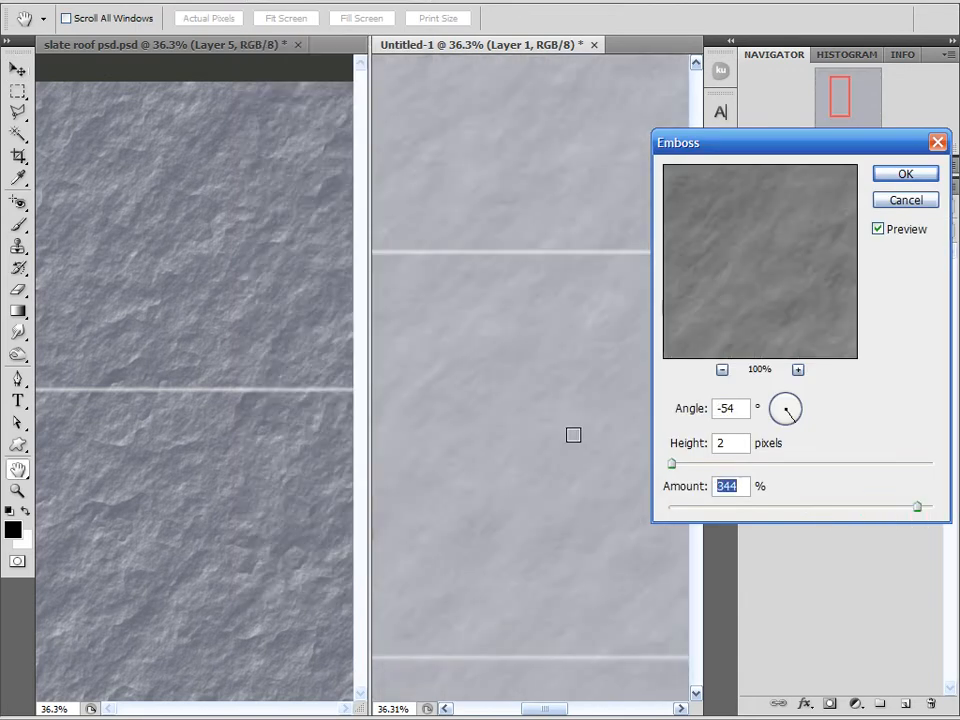
left_click_drag(673, 464, 678, 467)
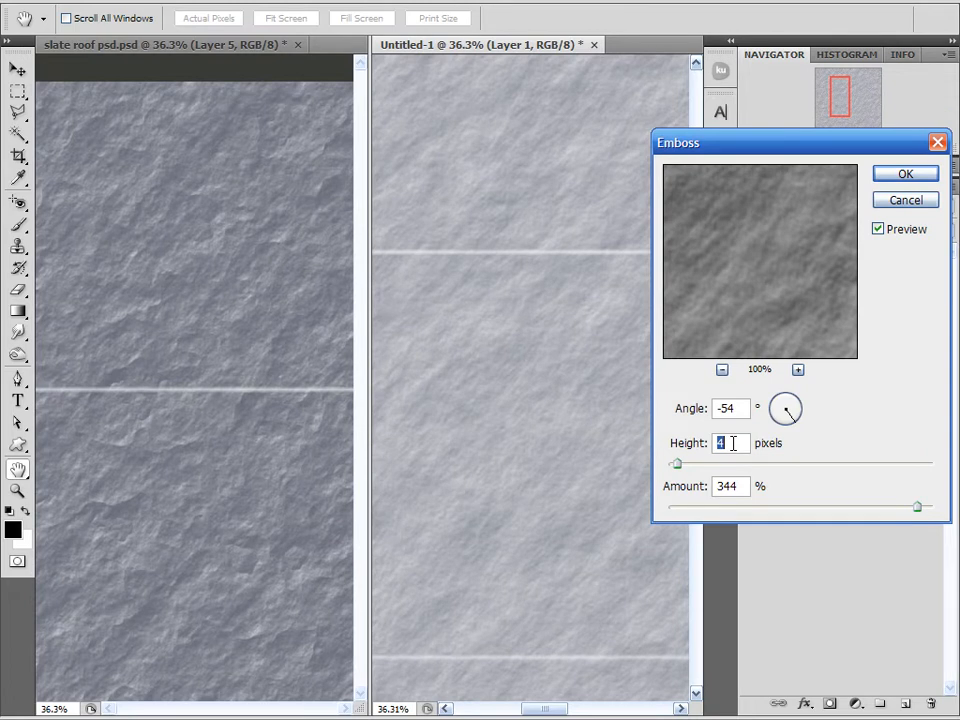
left_click_drag(919, 509, 943, 514)
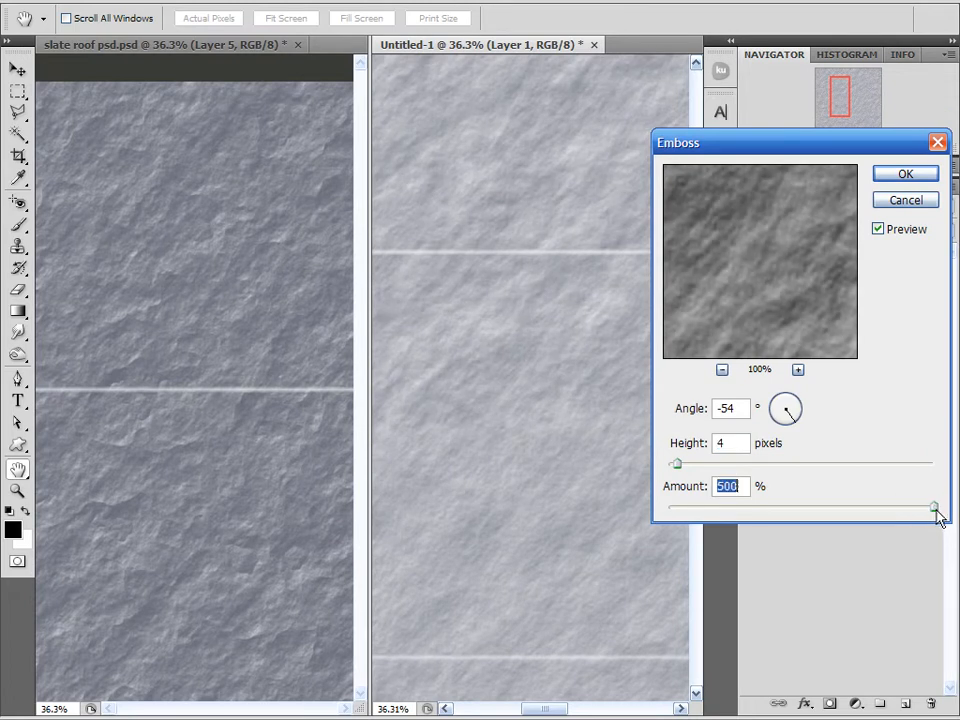
mouse_move(931, 512)
left_mouse_down()
mouse_move(909, 514)
mouse_move(934, 510)
left_mouse_up()
left_click(905, 201)
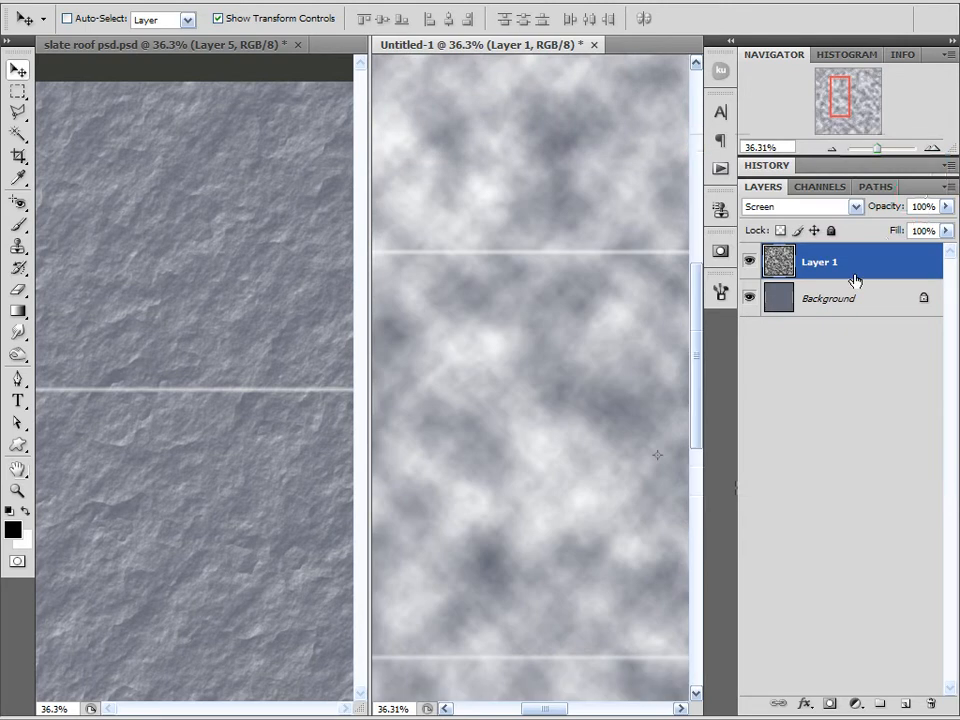
Render Difference Clouds over the existing clouds on Layer 1 of the new document.
left_click(270, 0)
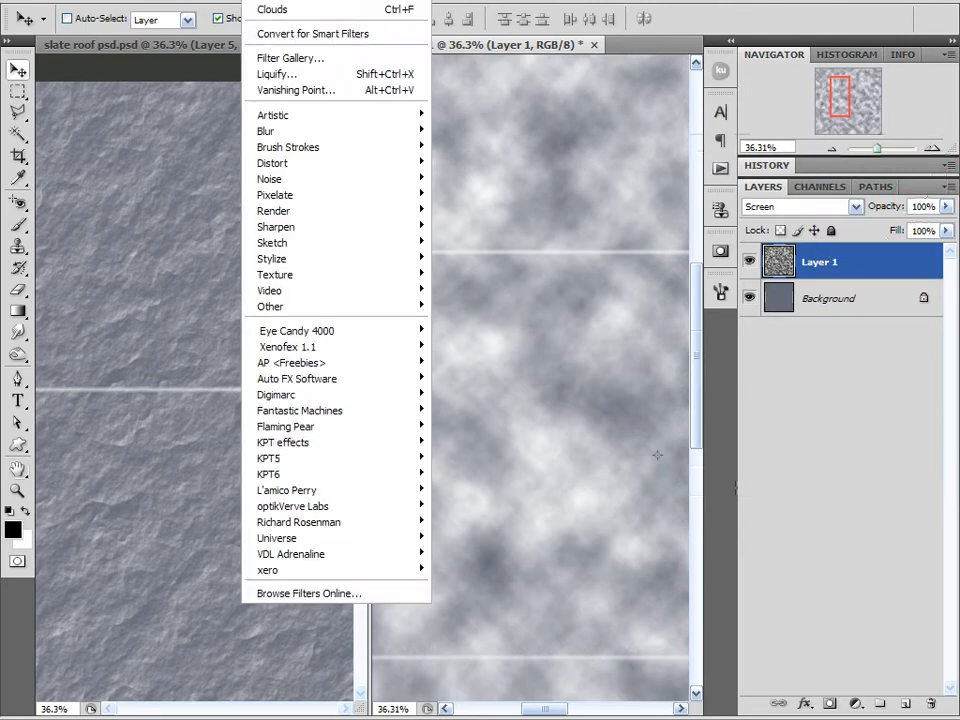
mouse_move(321, 202)
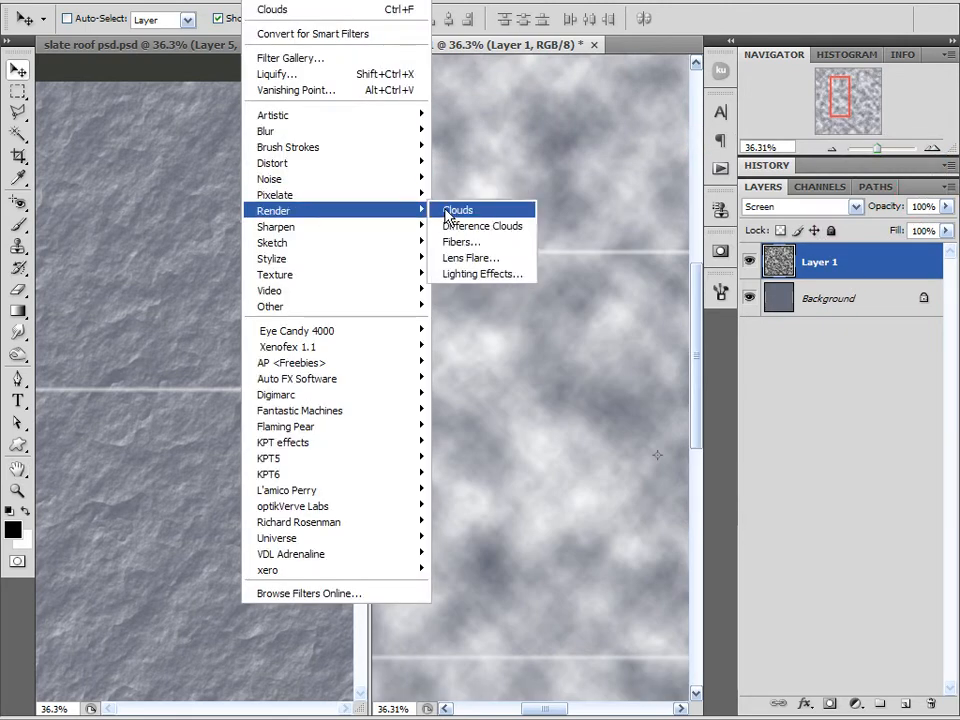
left_click(490, 224)
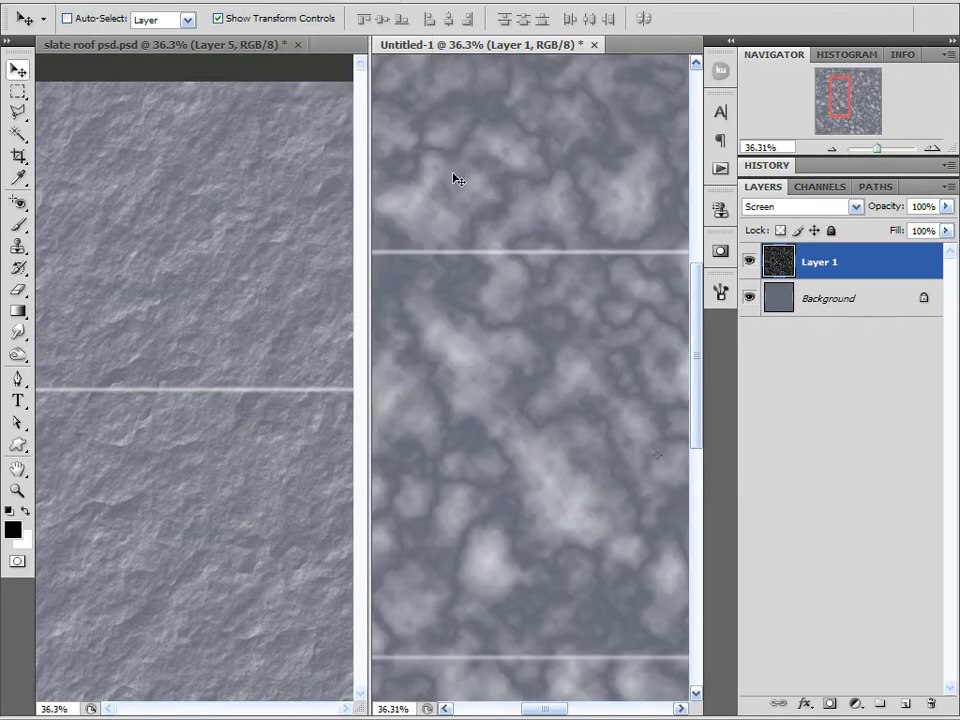
Start the Emboss filter on Layer 1 with a height of 4 pixels and an amount of 331%.
left_click(270, 0)
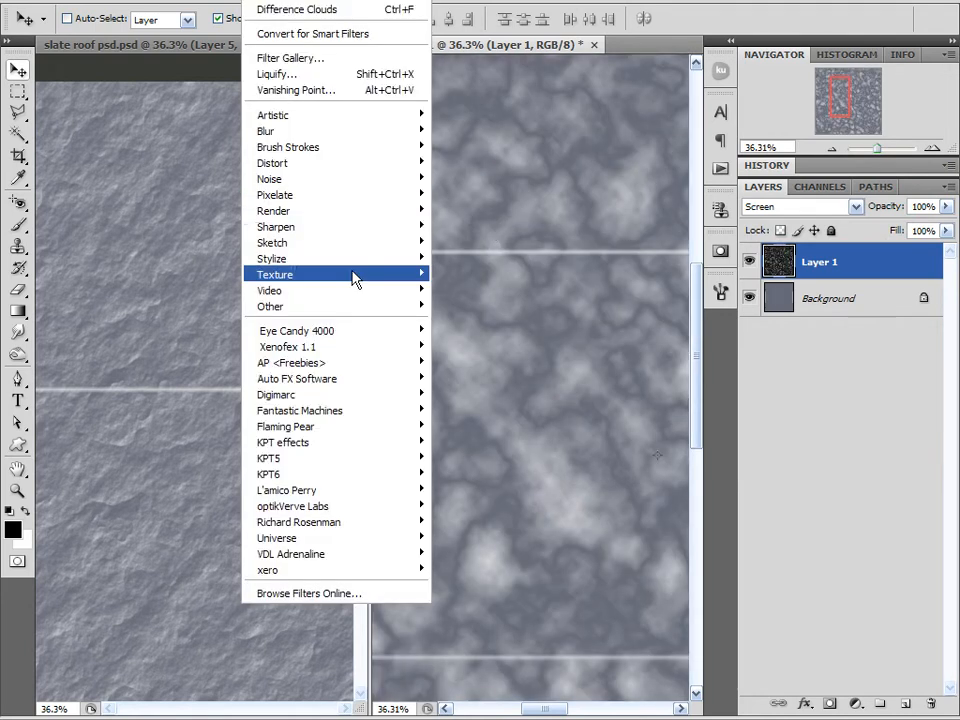
mouse_move(365, 262)
left_click(484, 272)
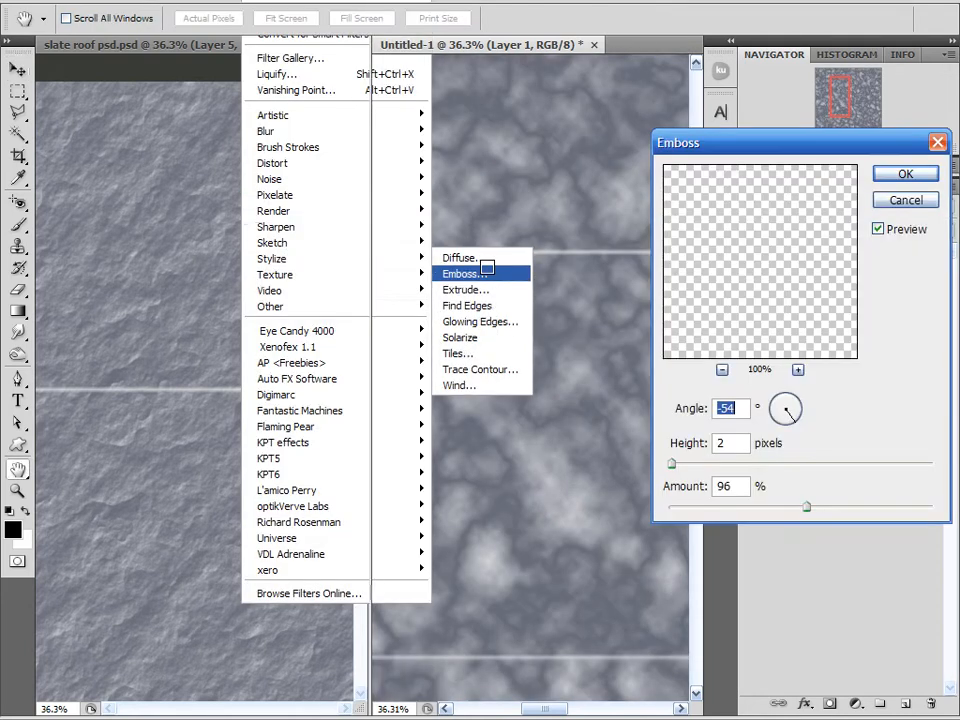
left_click(733, 444)
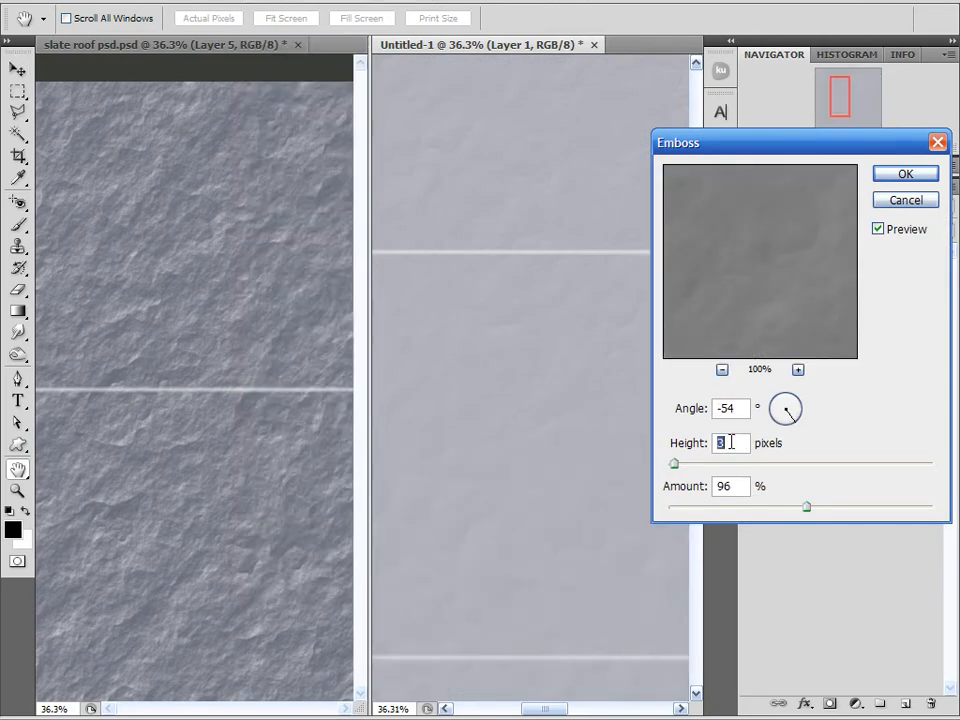
key("Up")
left_click_drag(834, 506, 918, 511)
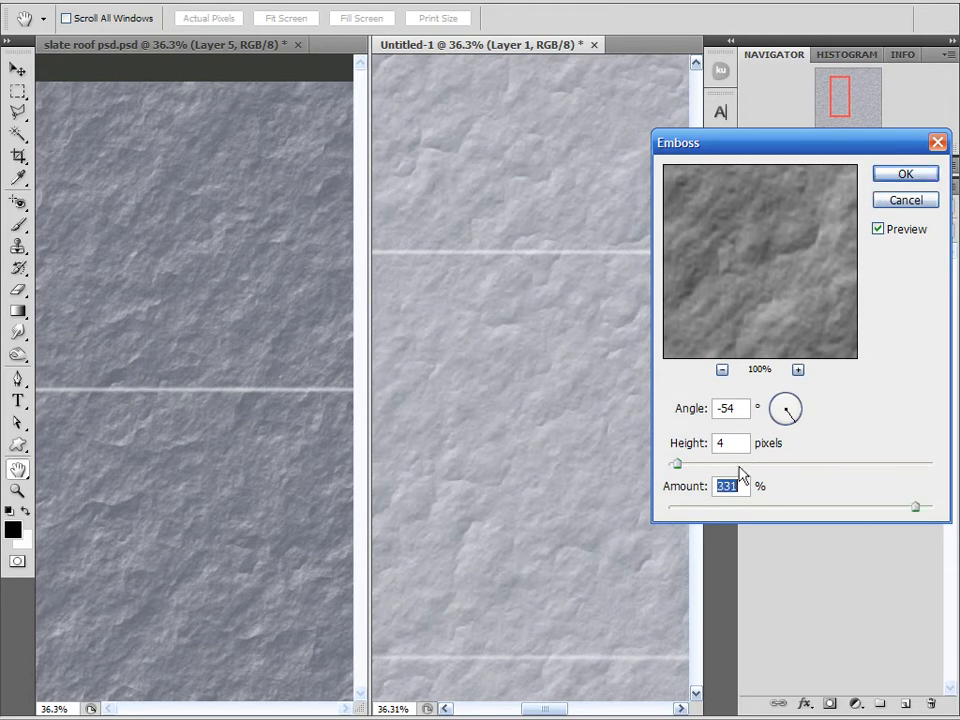
Set the emboss angle to -73°, inspect the stone relief in the preview, and apply the filter to Layer 1.
left_click(781, 417)
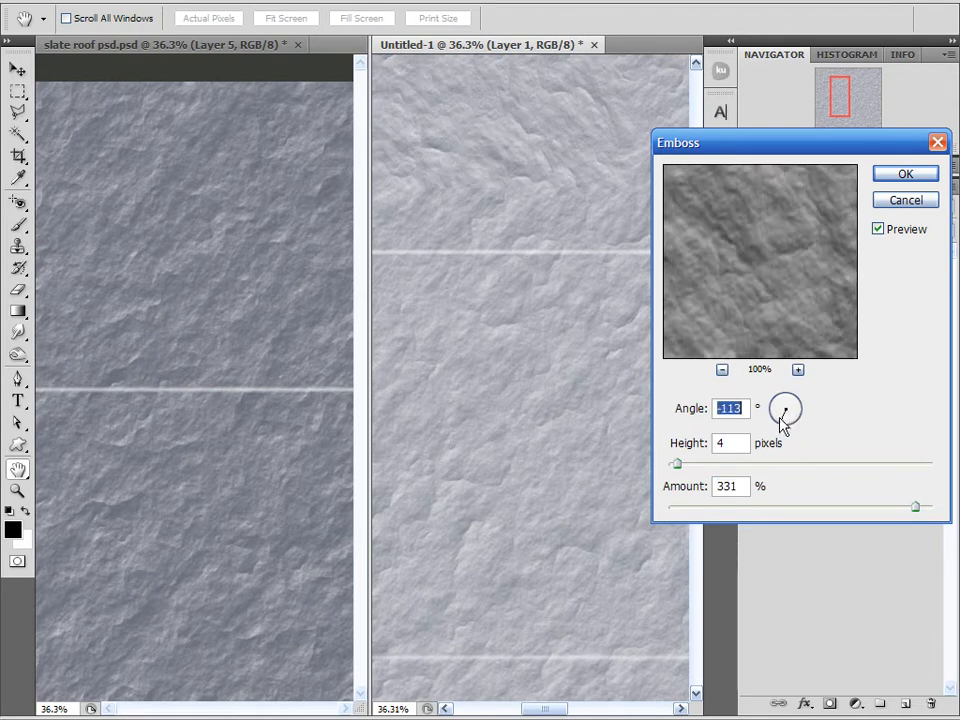
mouse_move(781, 417)
left_mouse_down()
mouse_move(776, 406)
mouse_move(793, 404)
mouse_move(790, 425)
left_mouse_up()
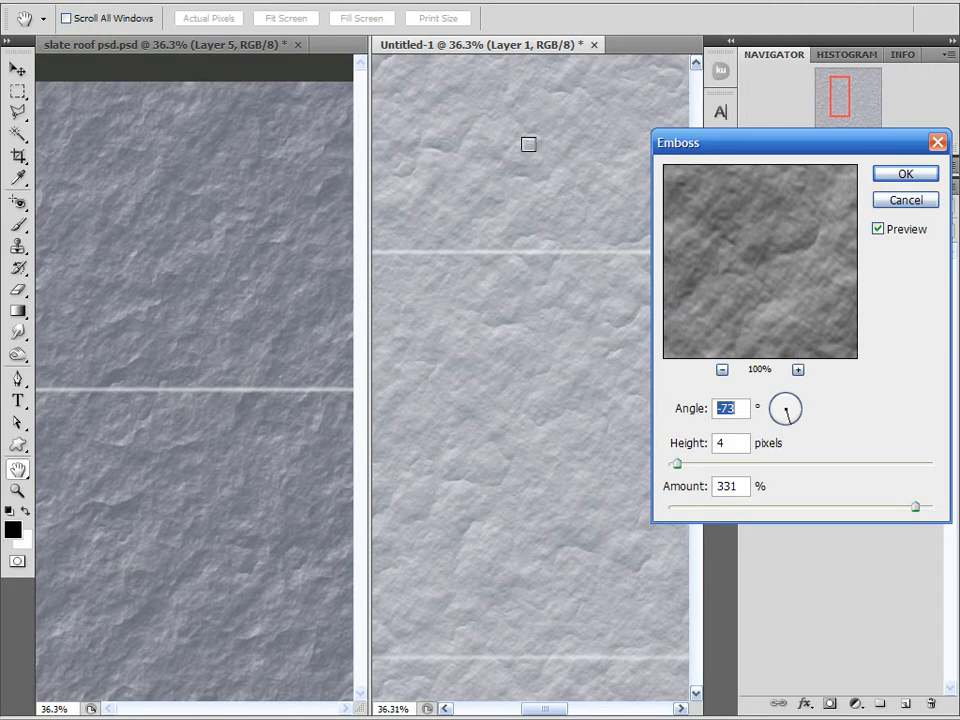
left_click(533, 246)
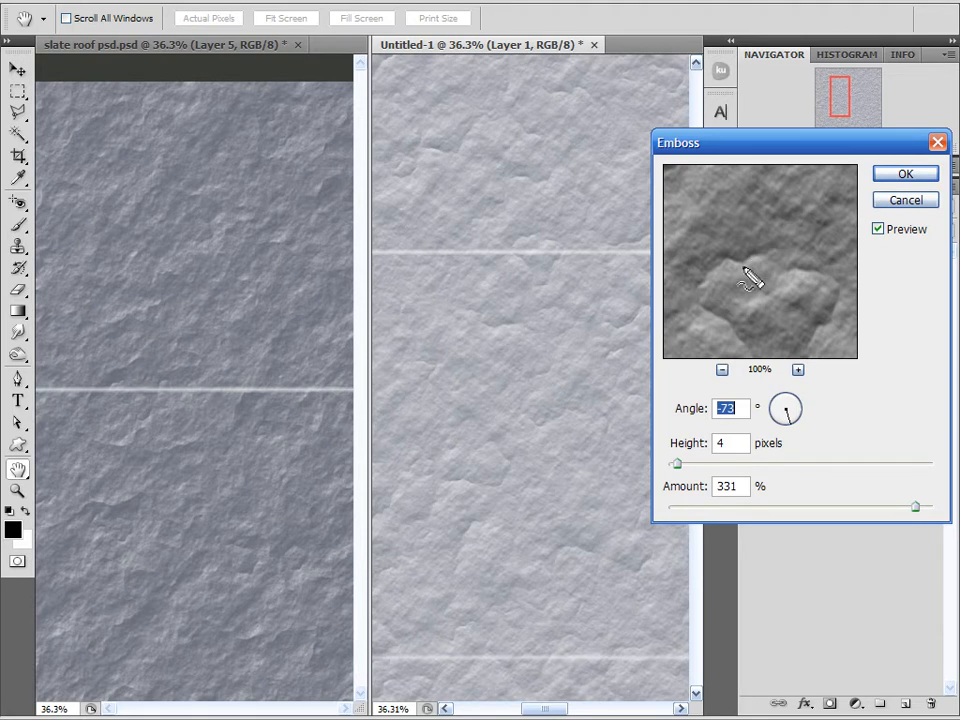
mouse_move(753, 222)
left_mouse_down()
mouse_move(751, 250)
mouse_move(729, 260)
mouse_move(761, 264)
mouse_move(724, 272)
mouse_move(733, 268)
left_mouse_up()
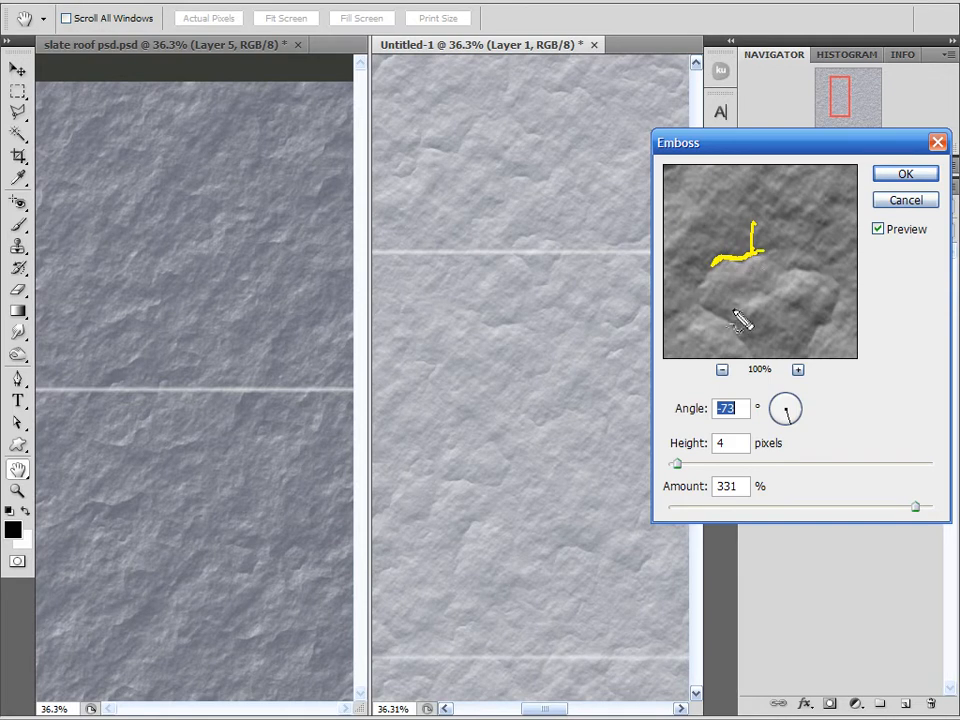
key("Escape")
left_click(903, 202)
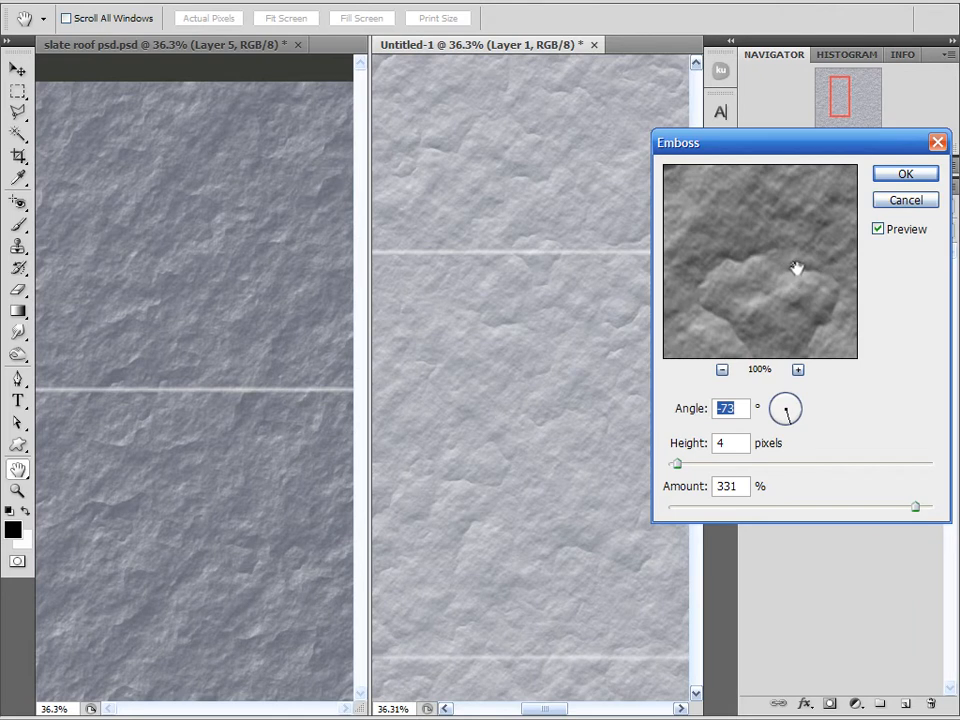
left_click(906, 177)
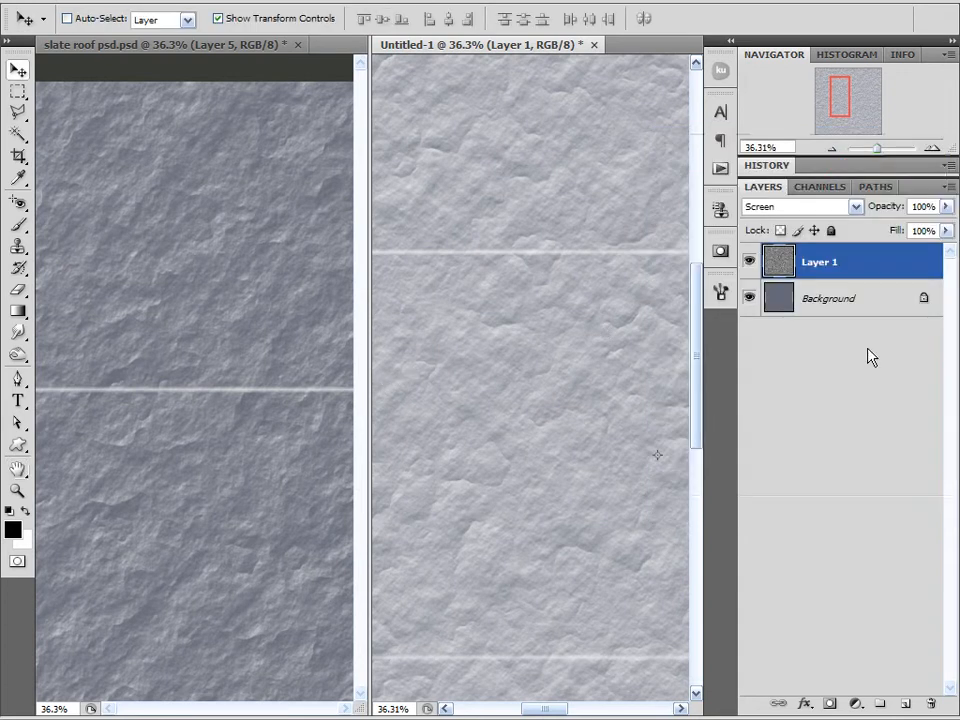
Add a new layer above Layer 1 and set its blend mode to Hard Light, matching Layer 2 of the slate roof document.
left_click(905, 704)
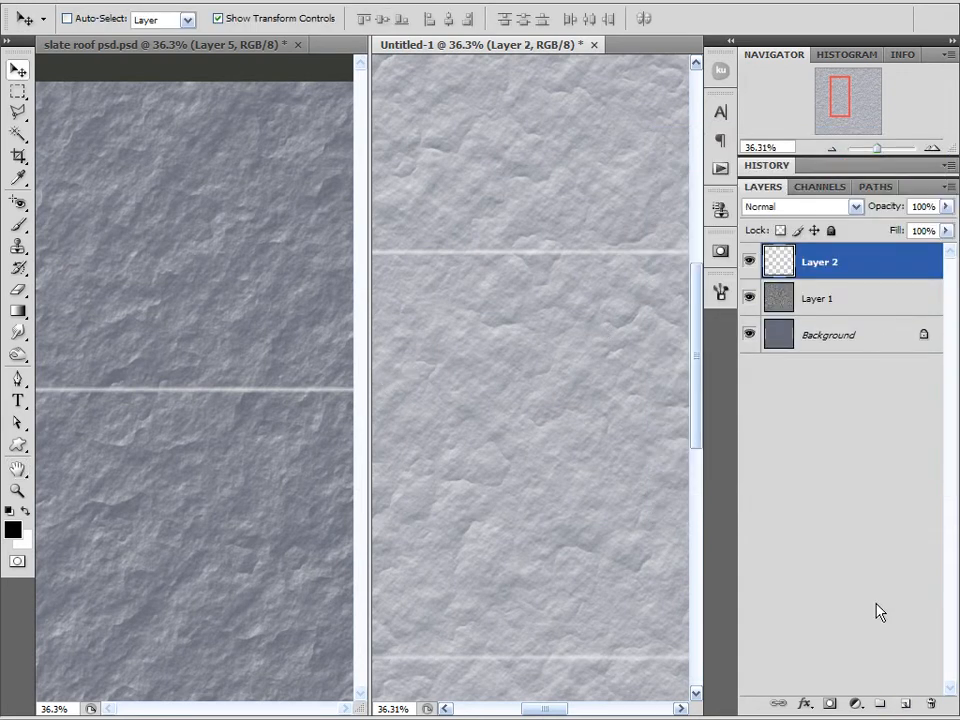
left_click(232, 78)
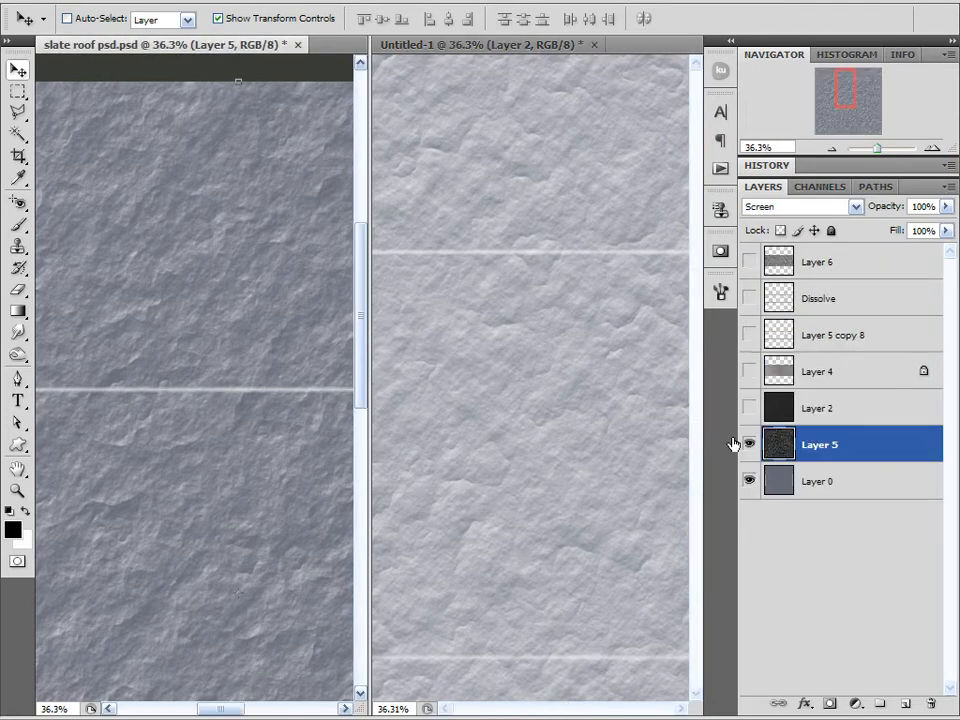
left_click(750, 408)
left_click(820, 408)
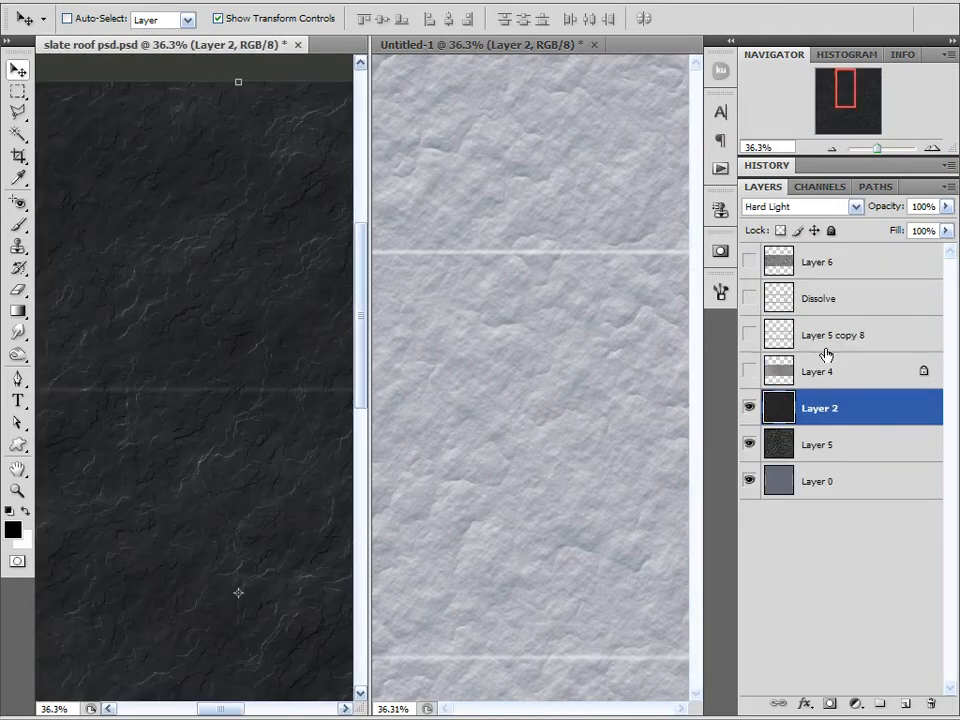
left_click(640, 260)
left_click(824, 207)
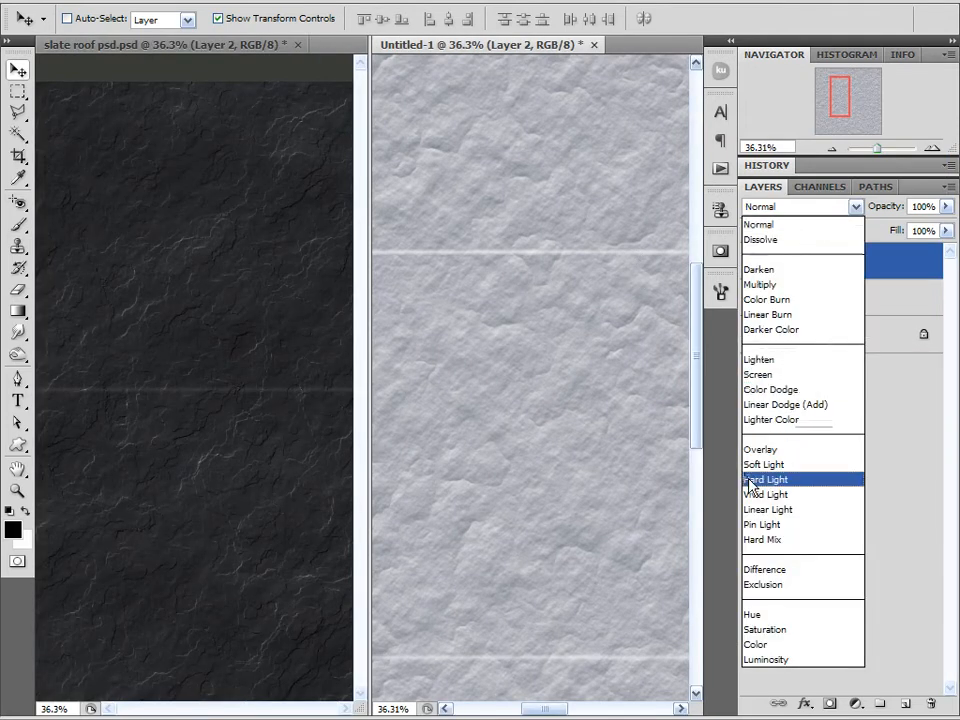
left_click(770, 478)
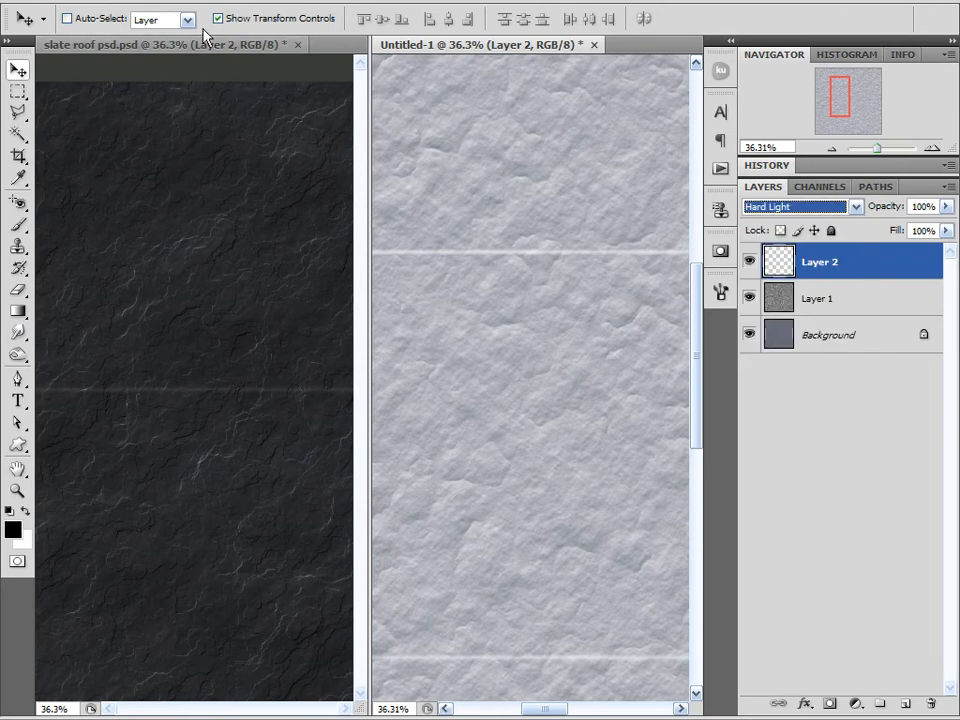
Fill the empty Layer 2 of the new document with the Clouds filter.
left_click(262, 0)
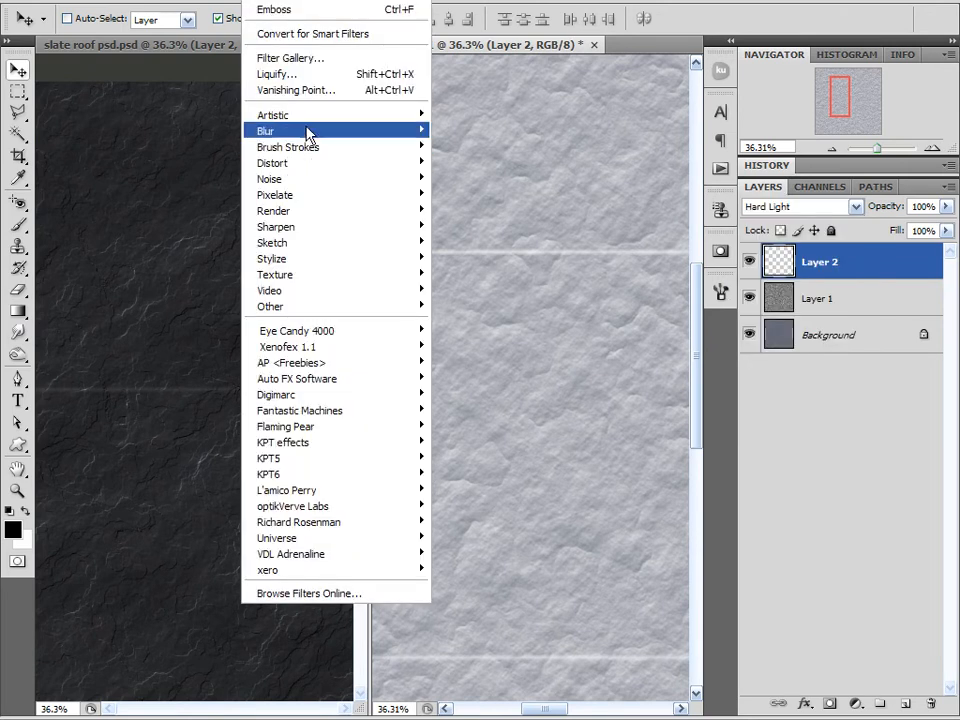
mouse_move(298, 213)
left_click(466, 212)
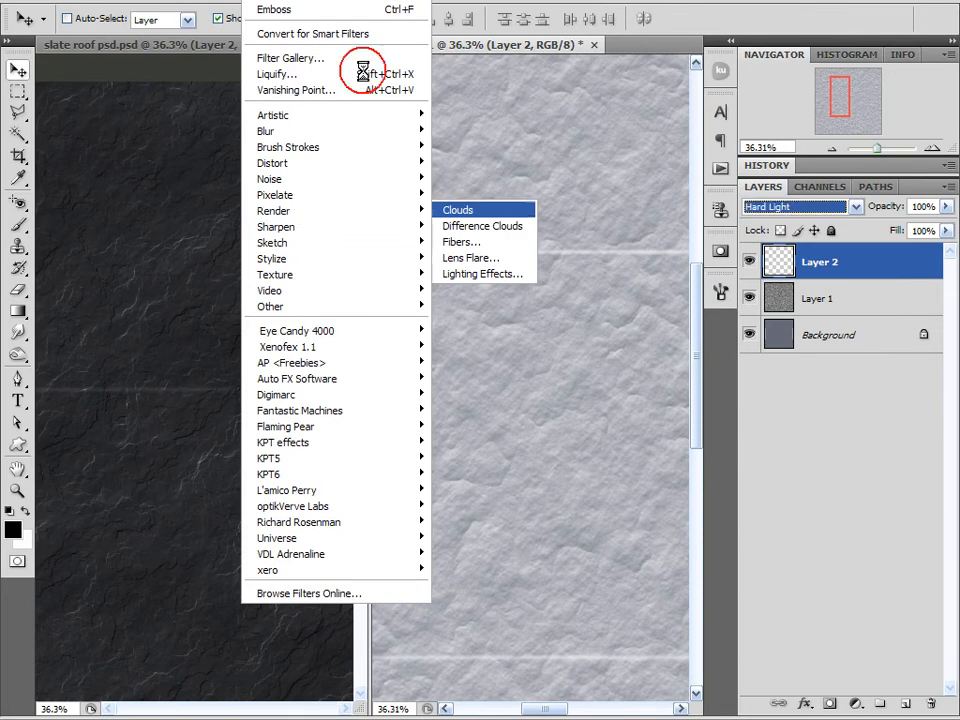
Apply Difference Clouds to Layer 2 and repeat it about eight more times to build up dense dark veins.
left_click(262, 0)
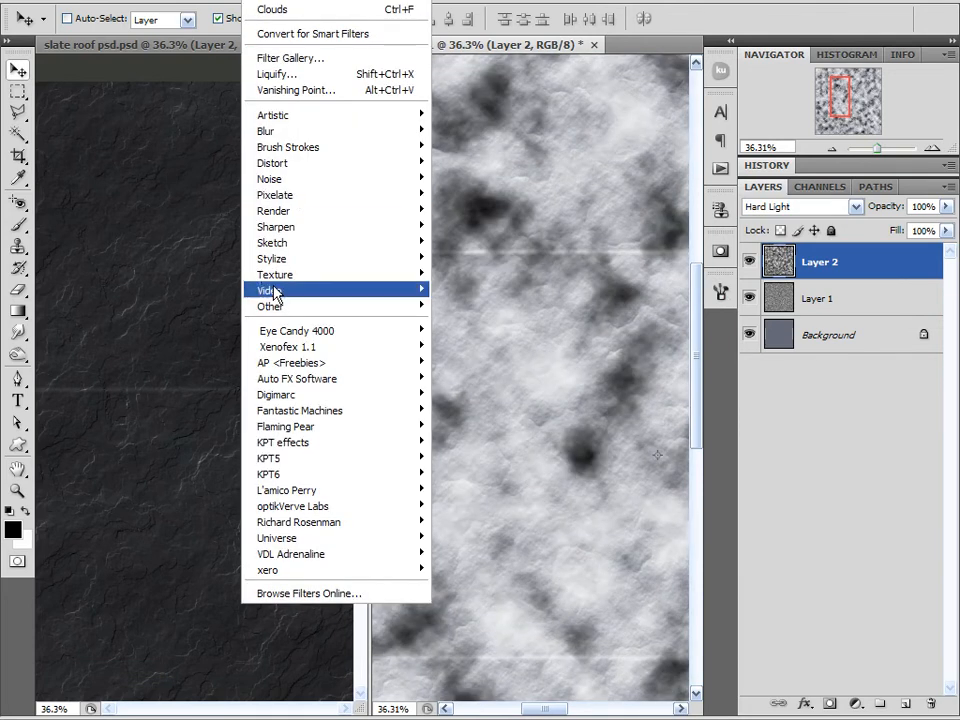
mouse_move(313, 213)
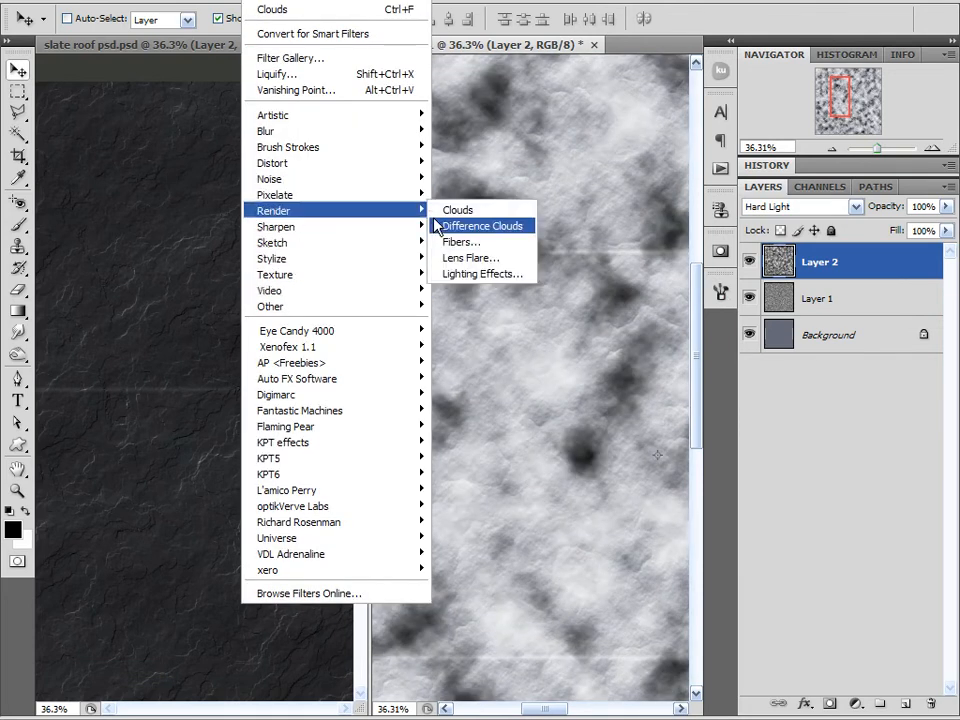
left_click(452, 226)
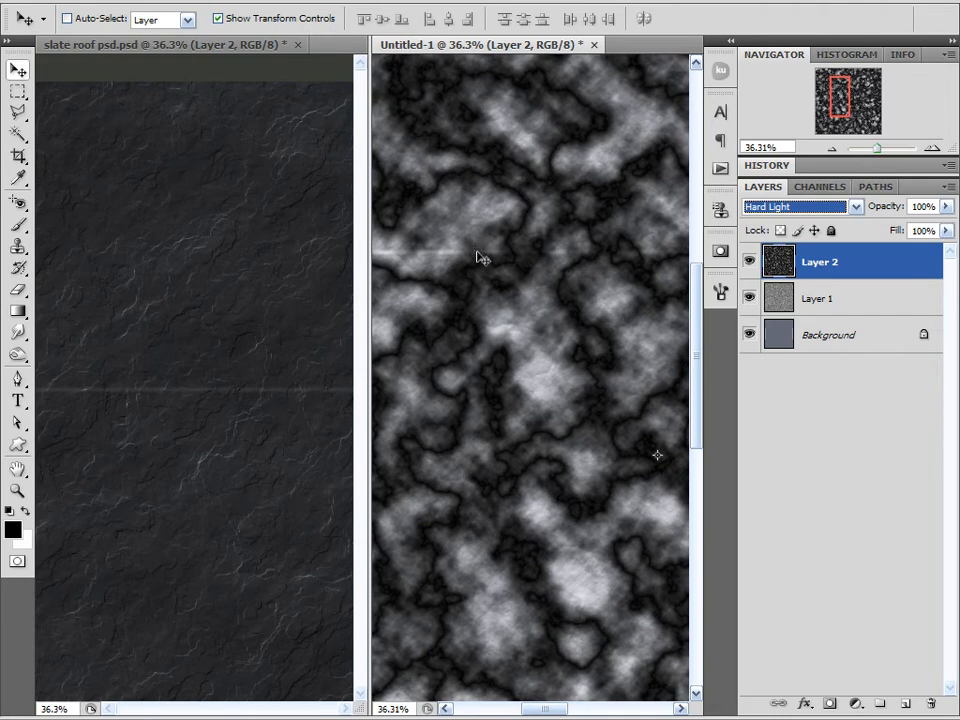
key("ctrl+f")
key("ctrl+f")
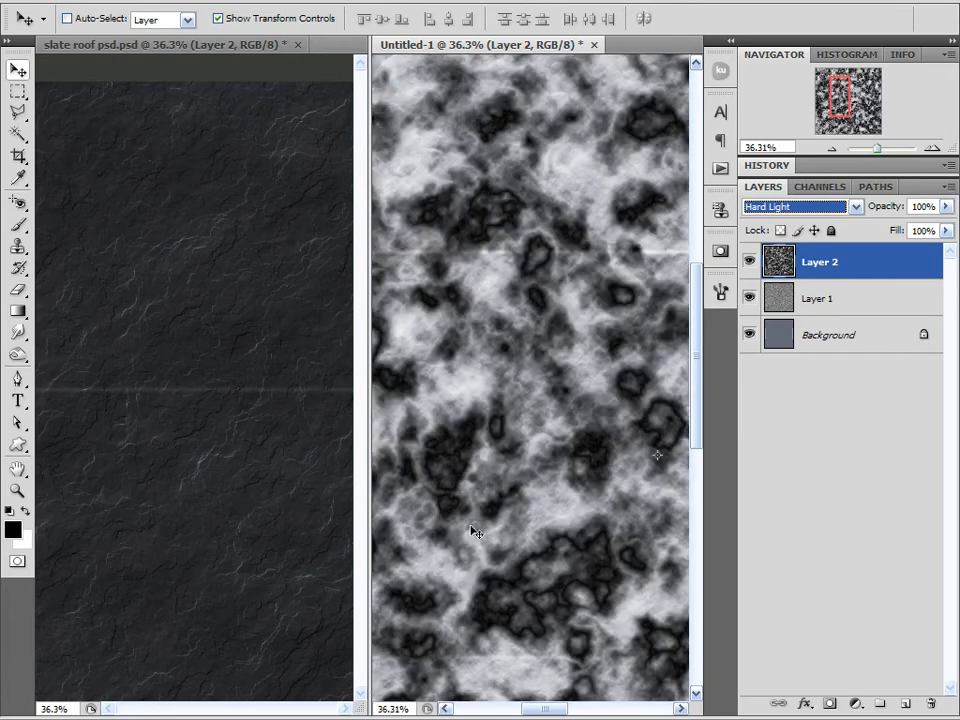
key("ctrl+f")
key("ctrl+f")
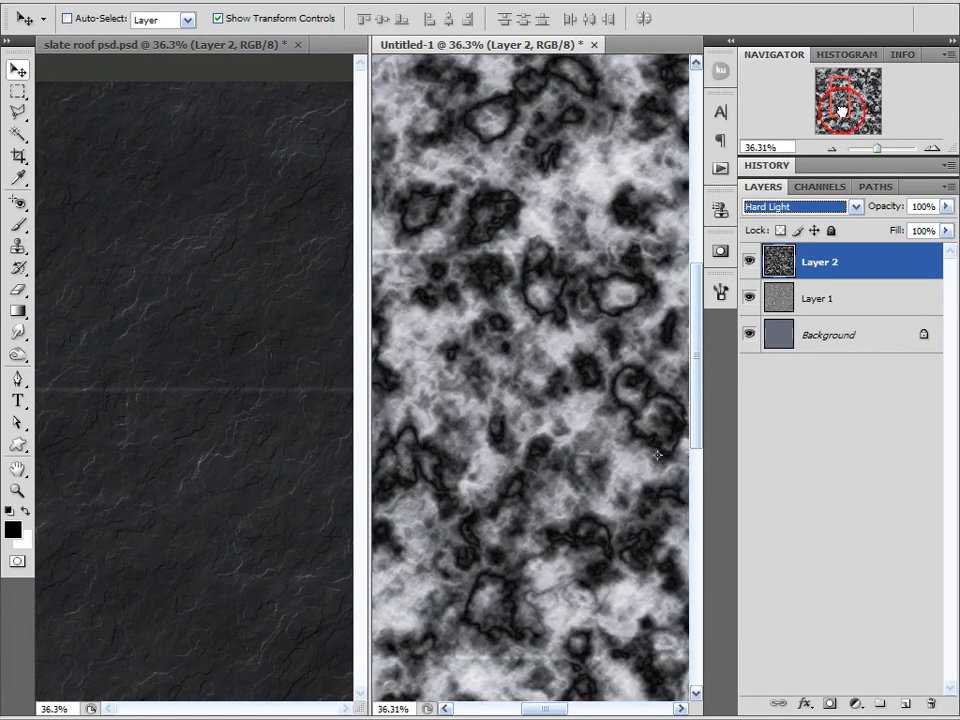
key("ctrl+f")
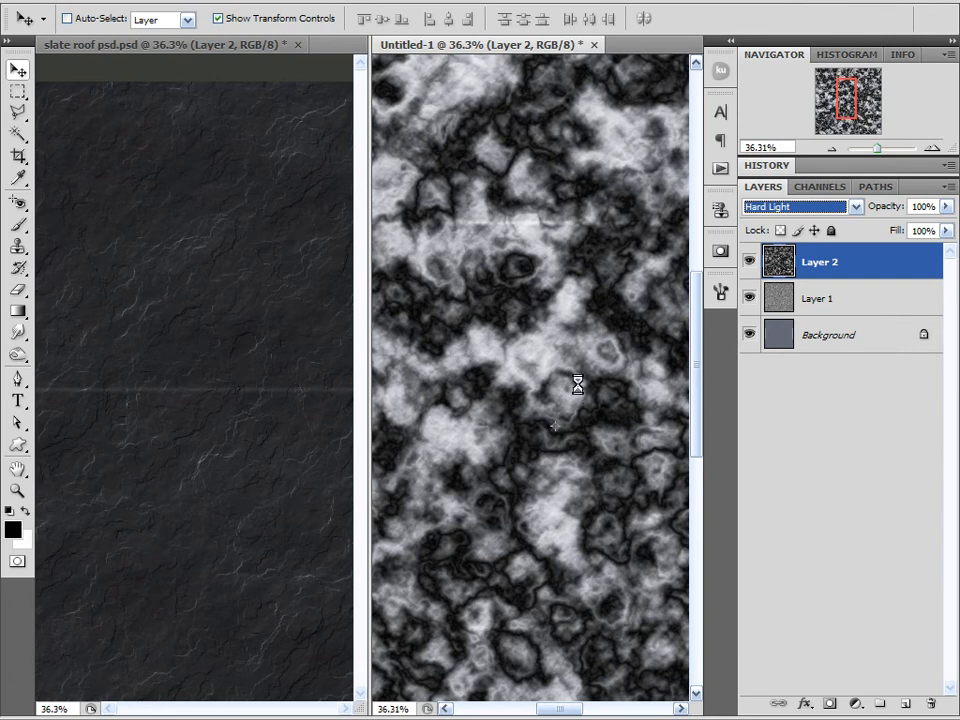
key("ctrl+f")
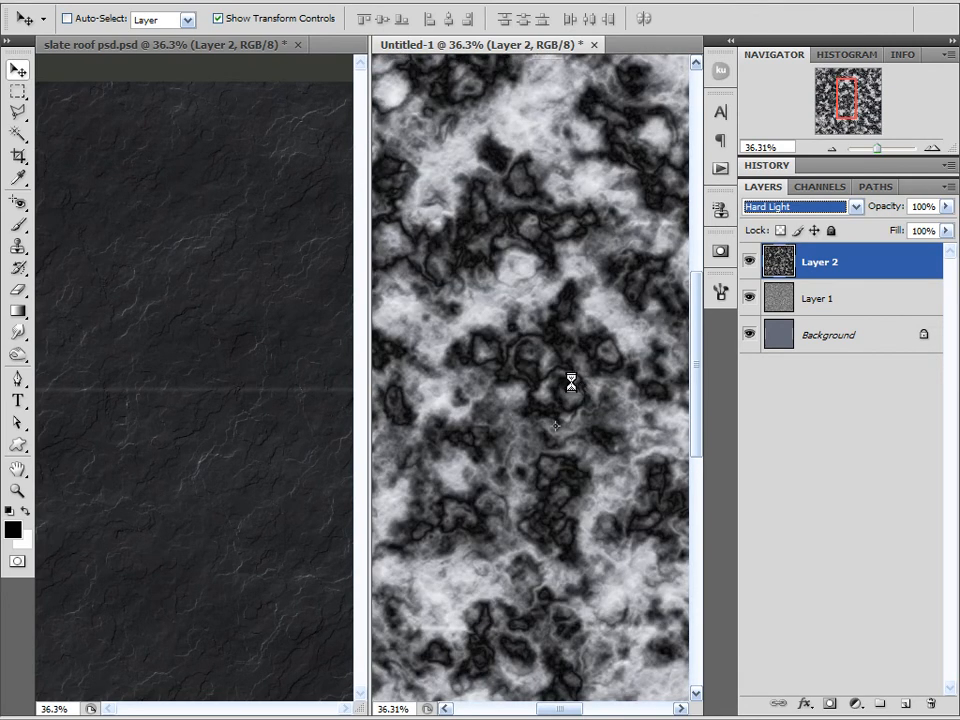
key("ctrl+f")
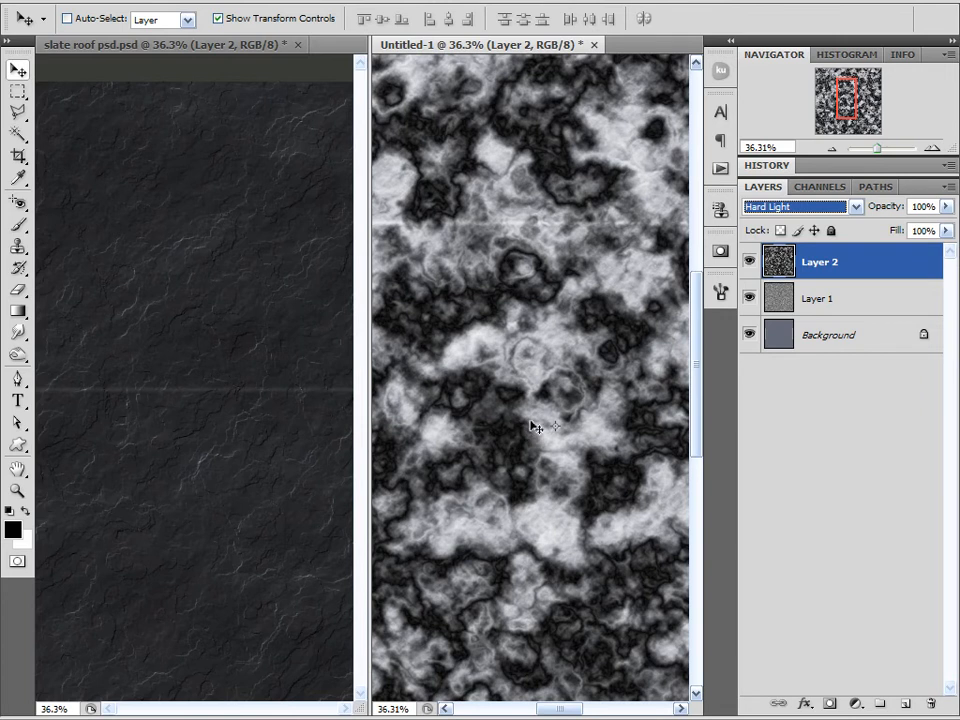
key("ctrl+f")
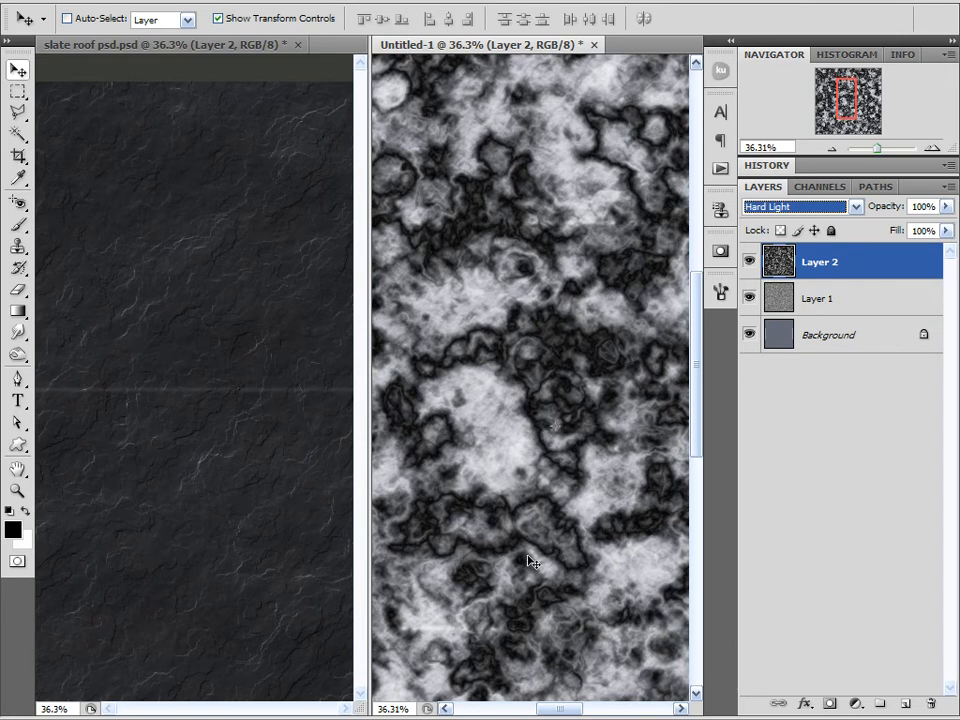
left_click_drag(845, 112, 848, 120)
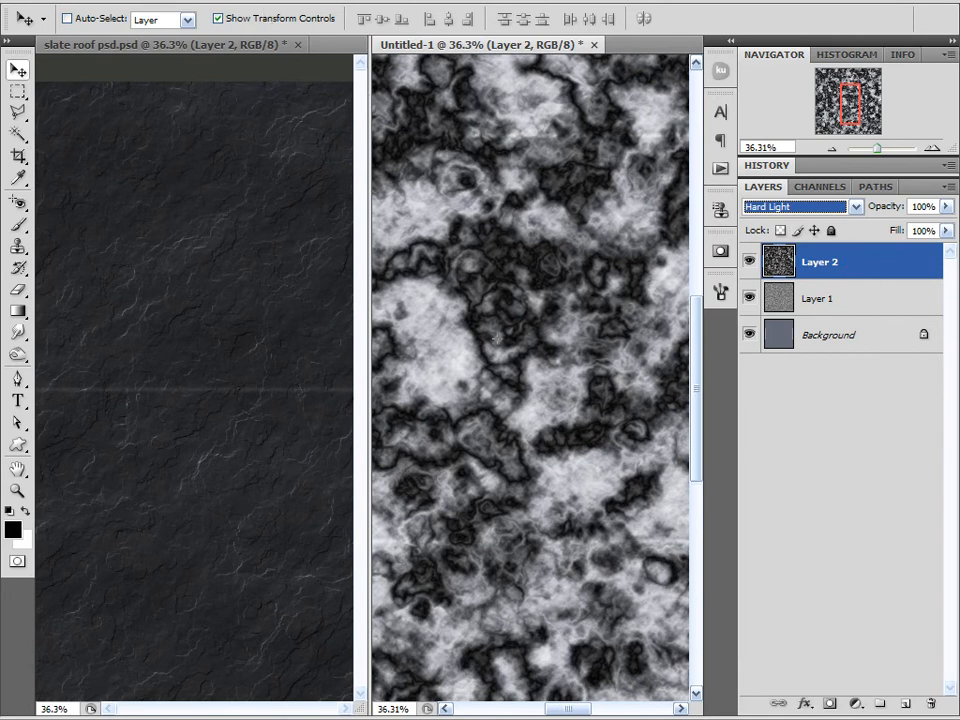
Apply the Palette Knife filter to Layer 2 with stroke size 30, stroke detail 3 and softness 10.
left_click(262, 1)
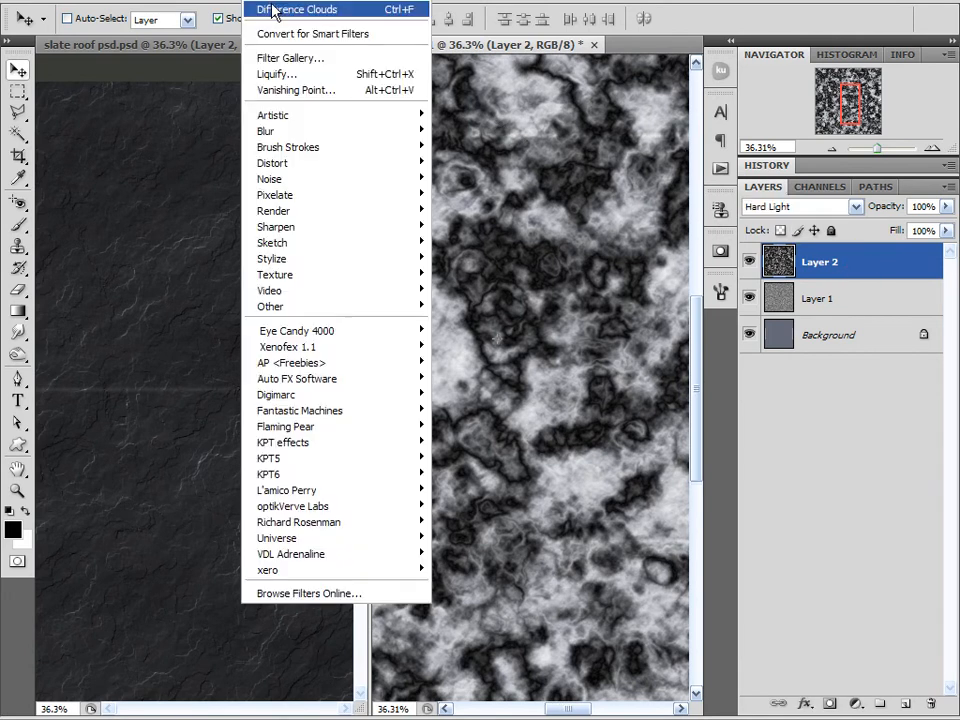
left_click(284, 59)
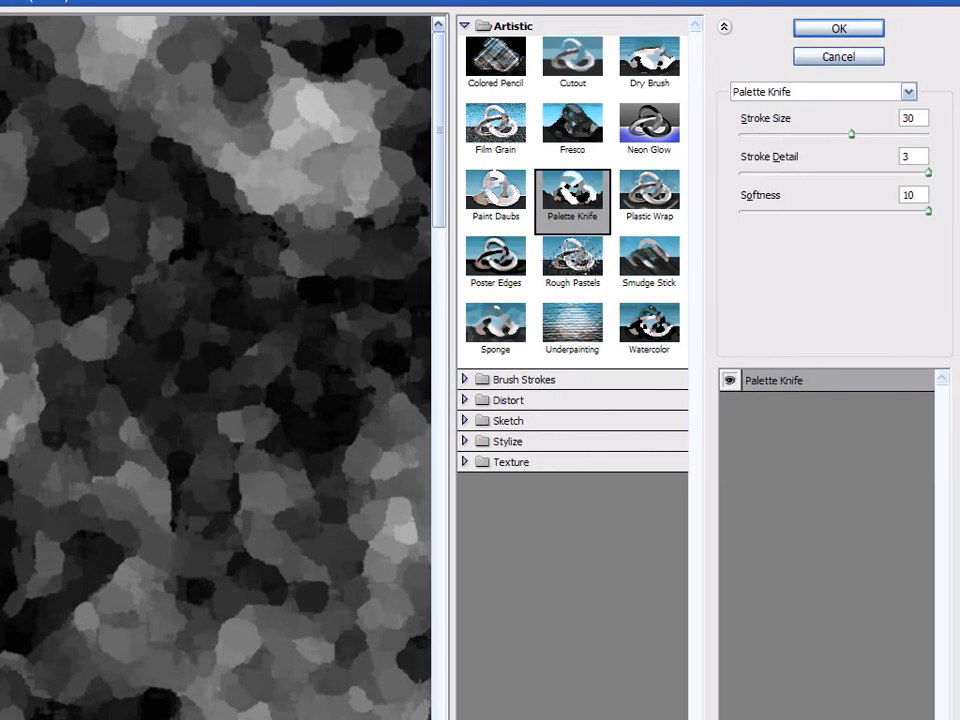
left_click_drag(0, 333, 6, 333)
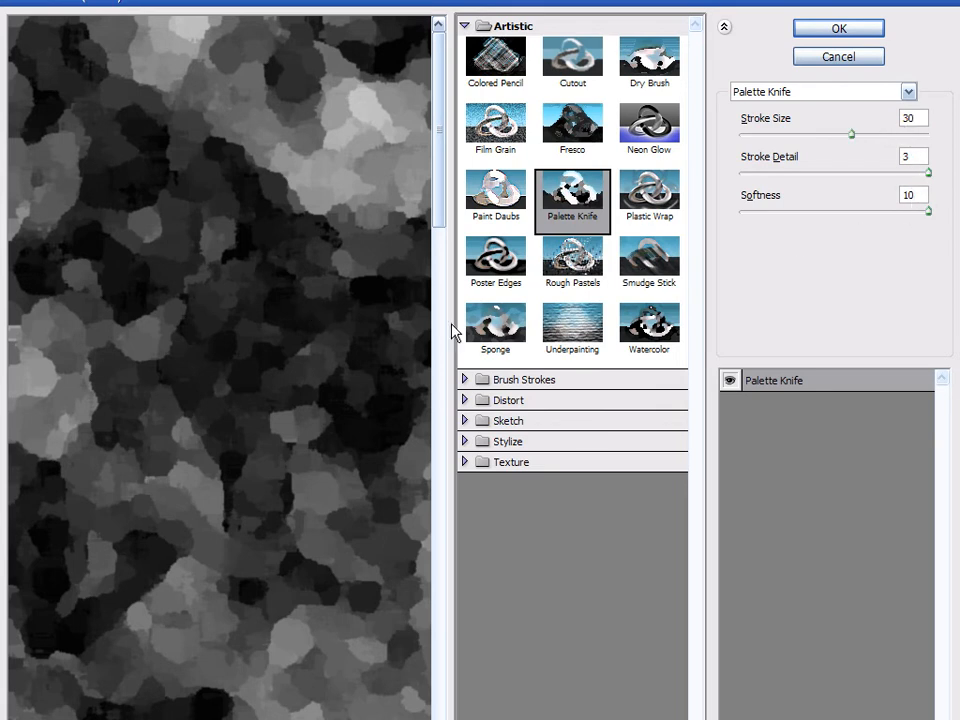
left_click(852, 33)
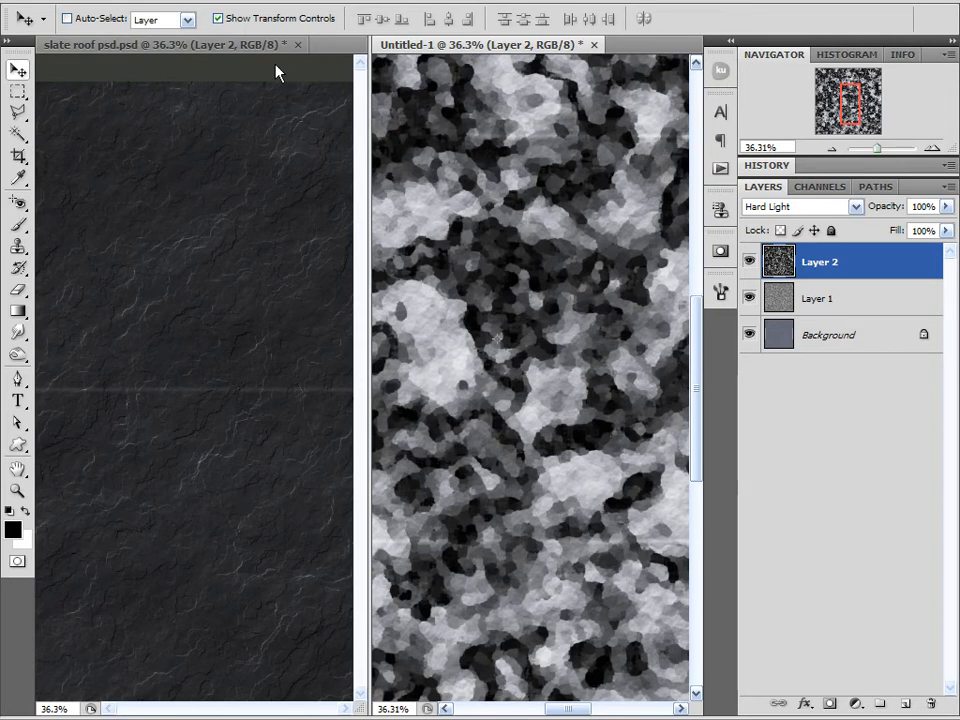
Emboss Layer 2 of the new document with angle -72°, height 2 pixels and amount 170%.
left_click(258, 1)
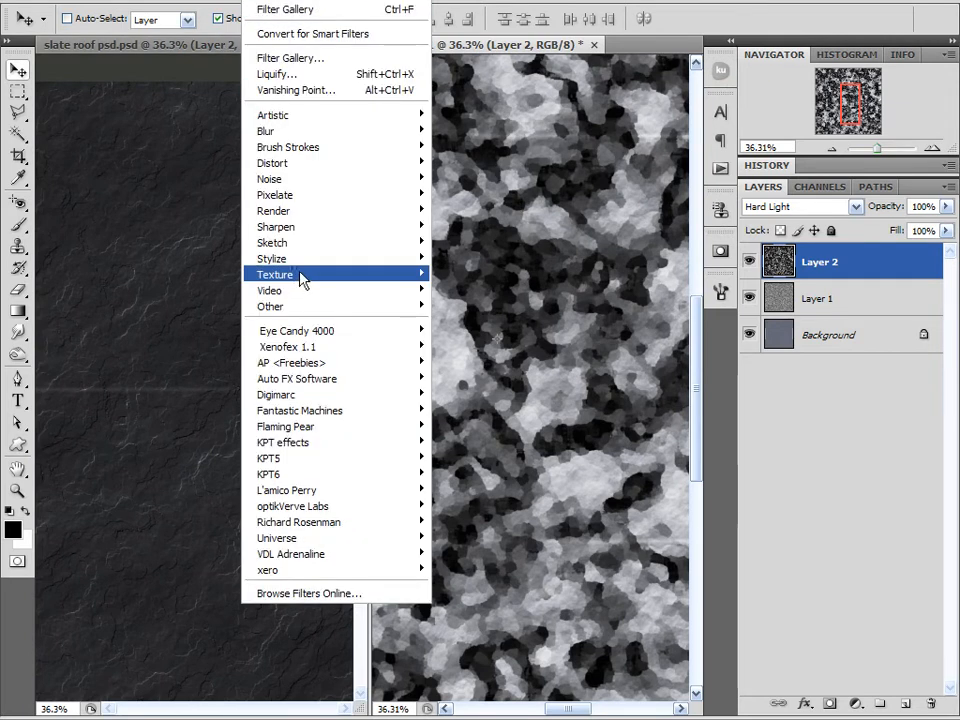
mouse_move(310, 260)
left_click(450, 275)
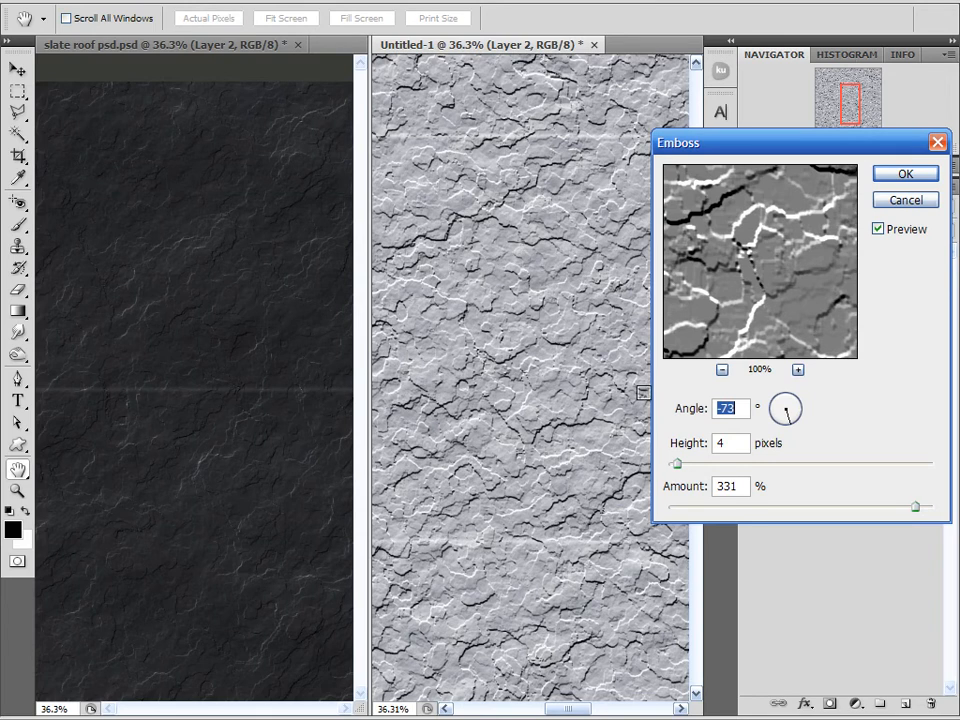
left_click_drag(690, 442, 693, 445)
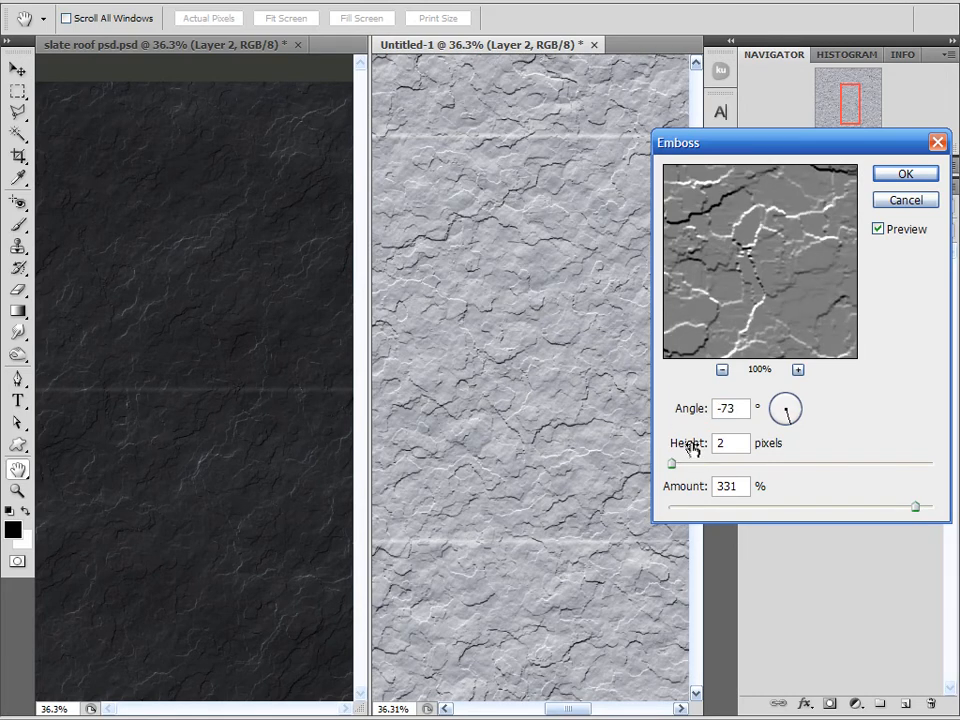
left_click_drag(915, 507, 864, 513)
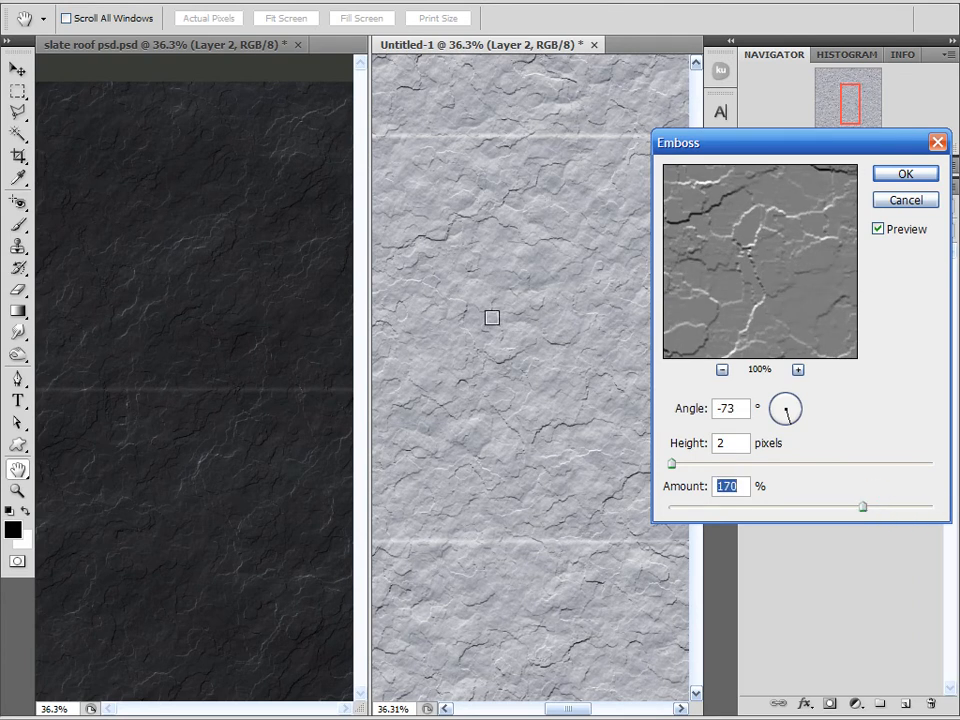
left_click(523, 351)
left_click(578, 458)
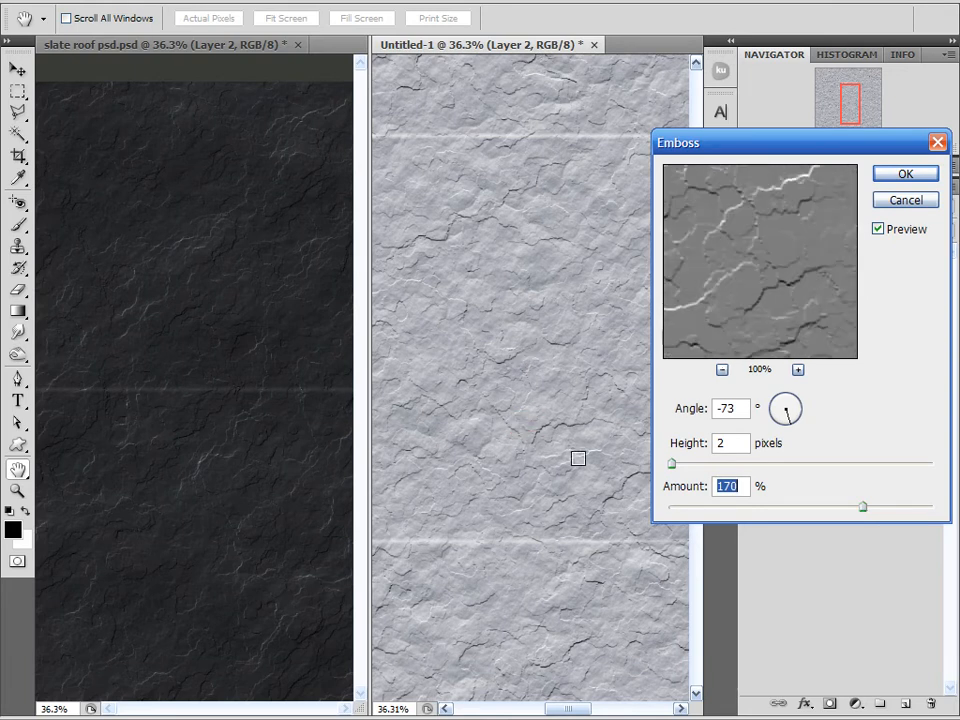
left_click(579, 455)
left_click(588, 422)
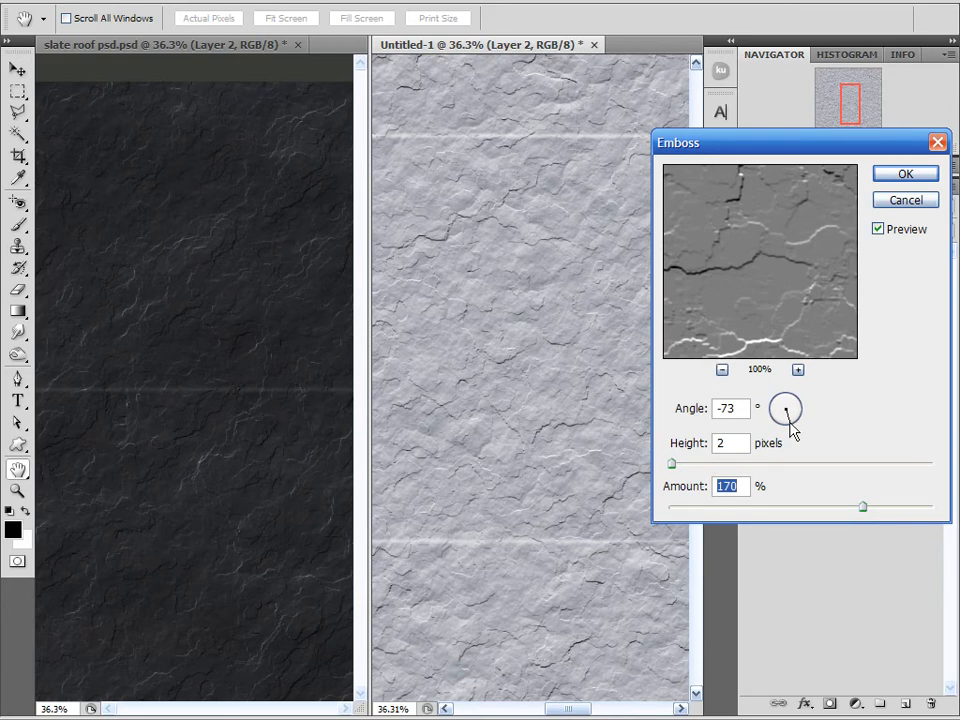
mouse_move(786, 418)
left_mouse_down()
mouse_move(801, 419)
mouse_move(787, 423)
left_mouse_up()
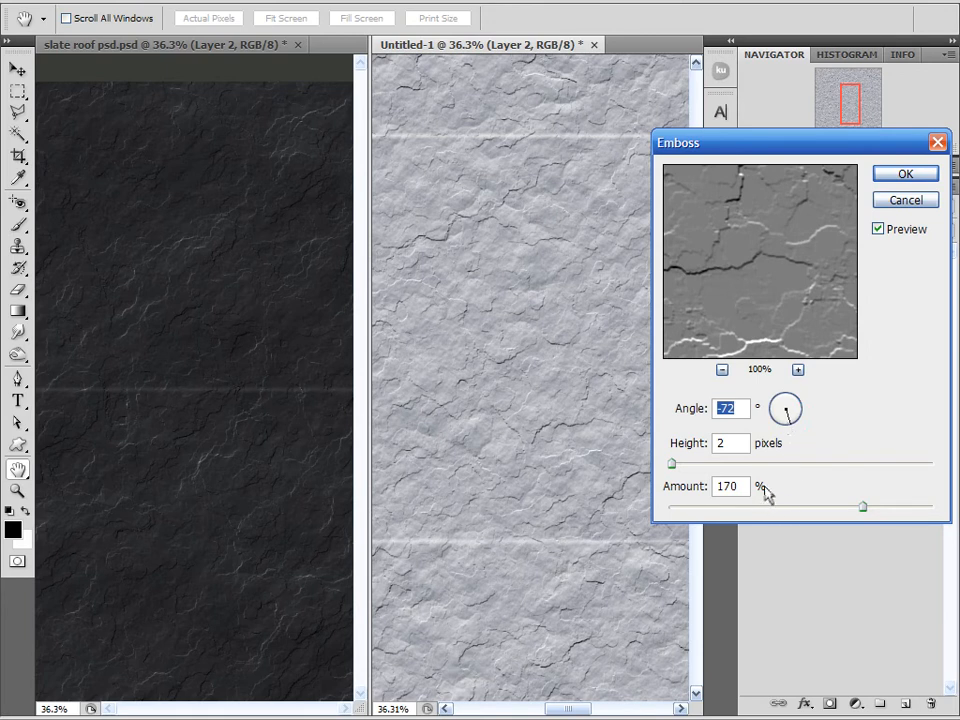
left_click(903, 176)
key("v")
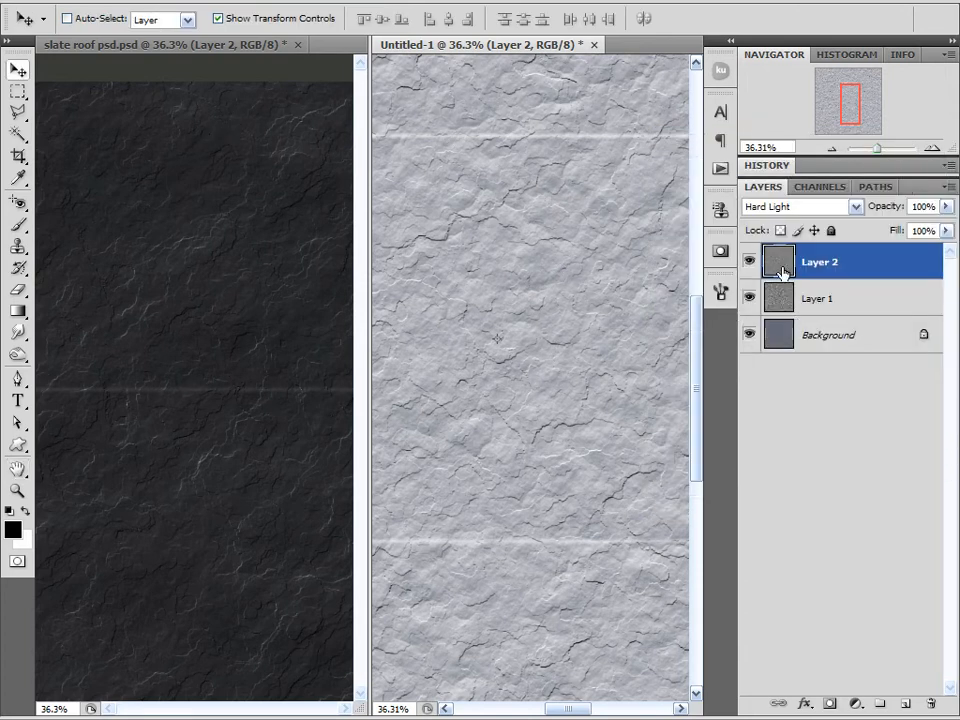
Toggle Layer 2 to check its effect, and darken it strongly with a Brightness/Contrast adjustment, also adjusting its contrast.
left_click(749, 261)
left_click(749, 261)
left_click(100, 2)
mouse_move(176, 32)
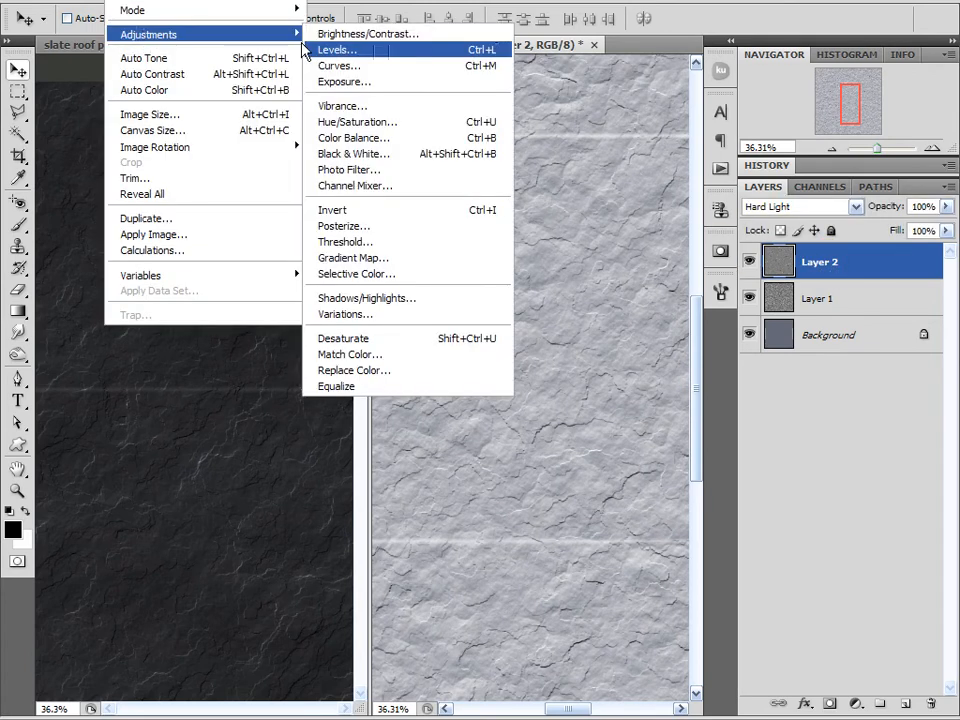
left_click(368, 34)
left_click_drag(527, 58, 253, 130)
left_click_drag(515, 93, 545, 114)
left_click(738, 53)
key("v")
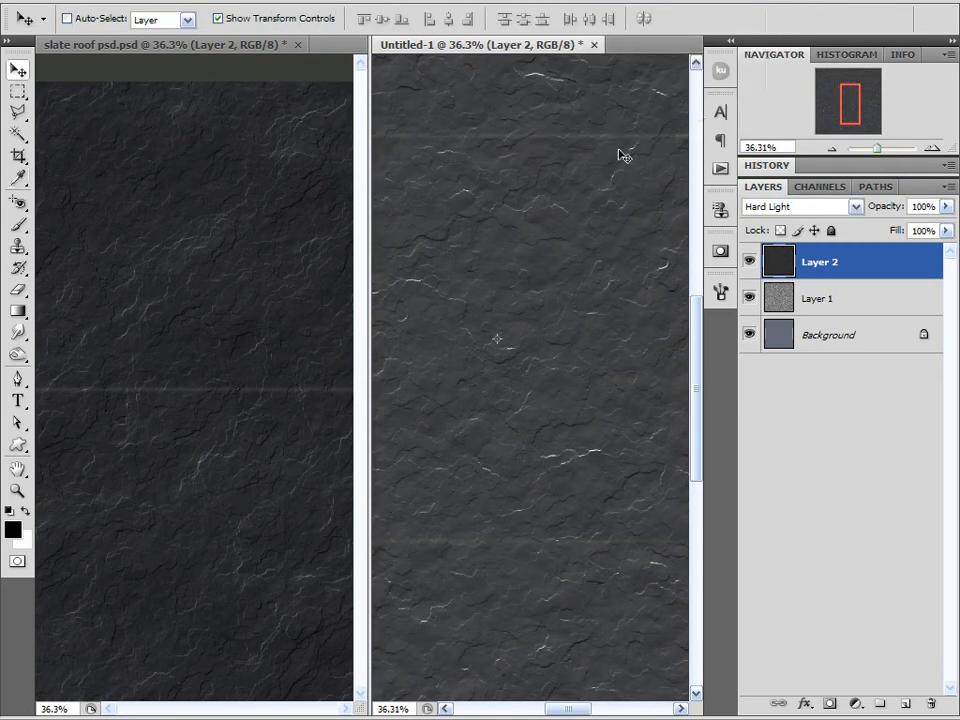
Apply Levels to Layer 2 with input levels 28, about 2.18 and 248, and the output white level at 100.
key("ctrl+l")
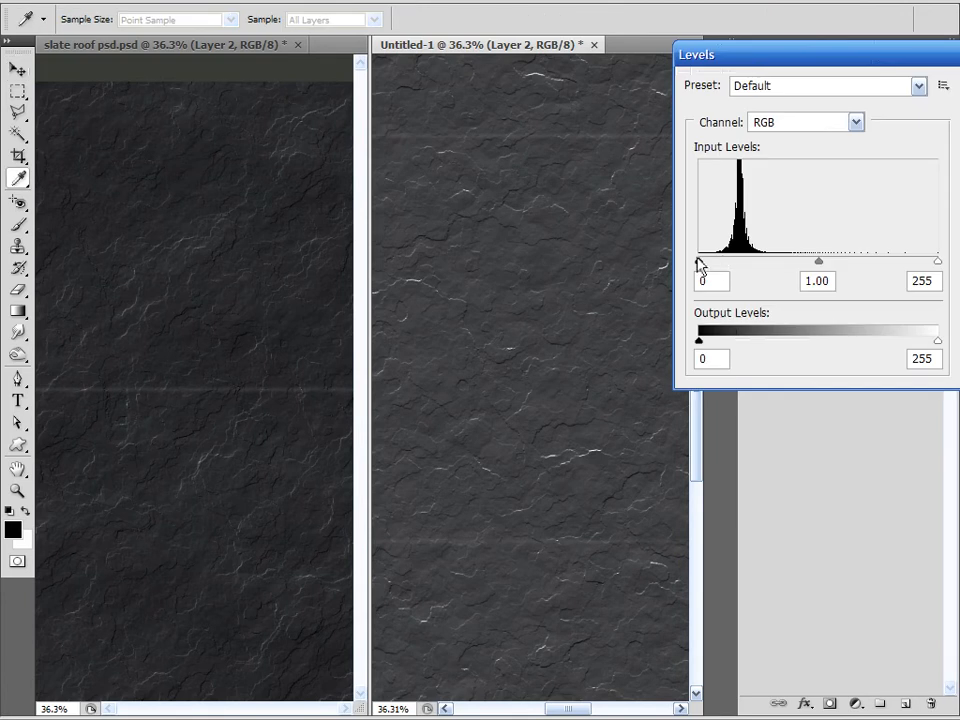
mouse_move(701, 263)
left_mouse_down()
mouse_move(720, 270)
mouse_move(704, 262)
left_mouse_up()
mouse_move(938, 262)
left_mouse_down()
mouse_move(861, 266)
mouse_move(931, 264)
left_mouse_up()
left_click_drag(816, 262, 777, 264)
mouse_move(705, 263)
left_mouse_down()
mouse_move(748, 270)
mouse_move(720, 272)
left_mouse_up()
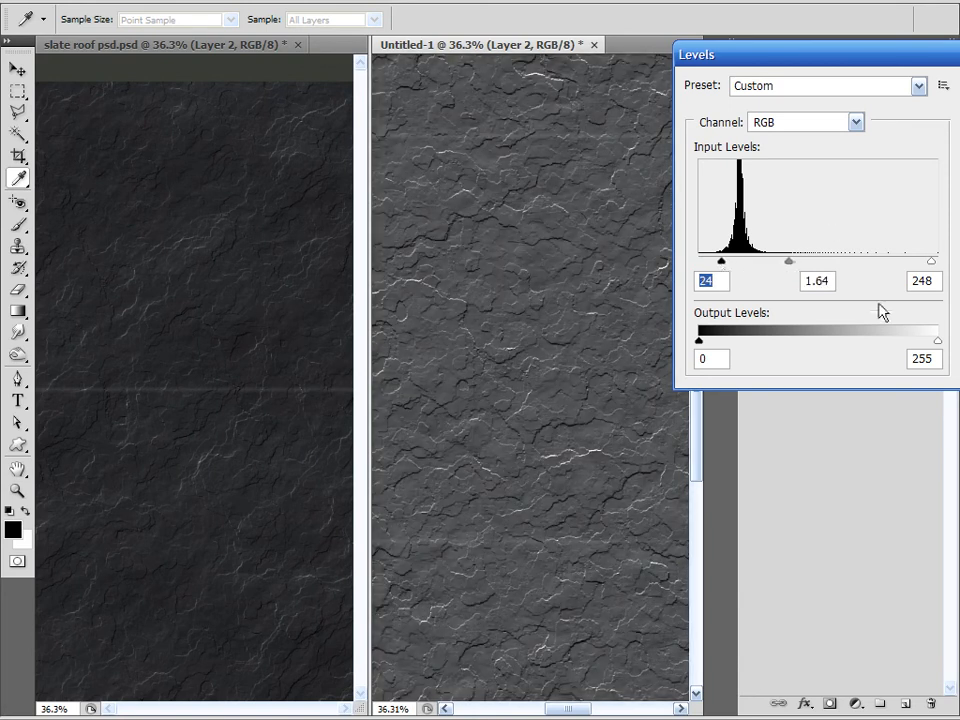
left_click_drag(937, 342, 792, 342)
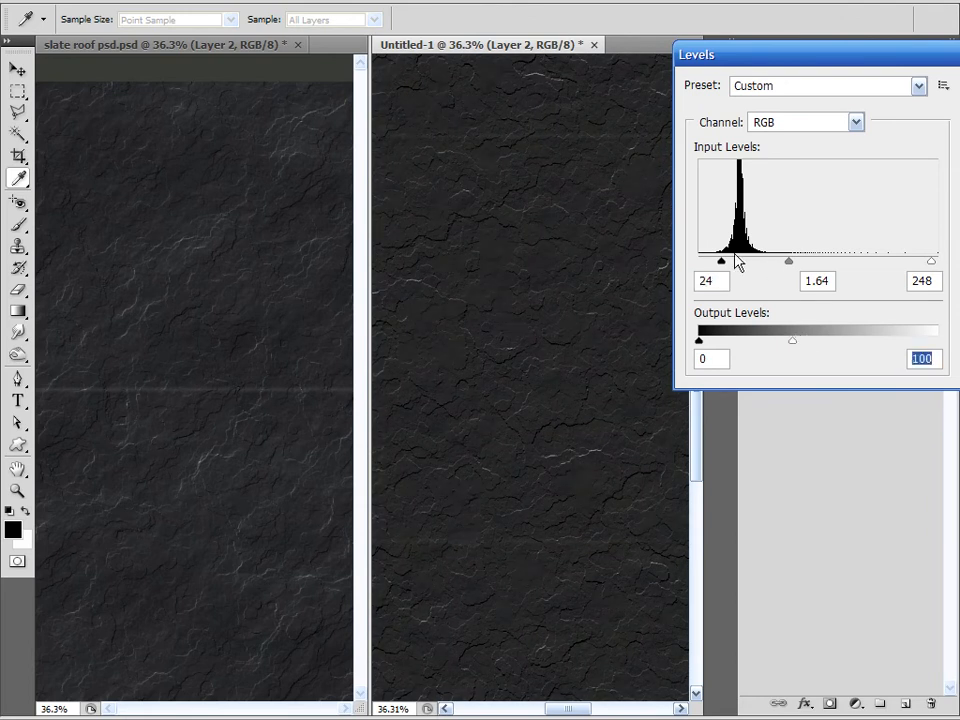
left_click_drag(722, 260, 724, 264)
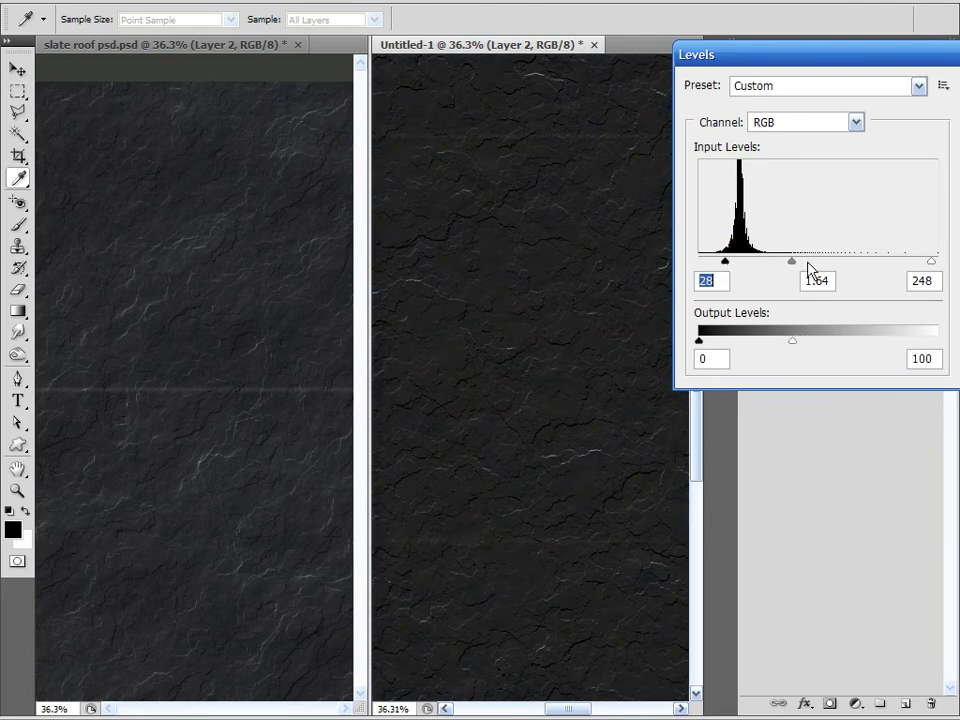
left_click_drag(793, 261, 775, 274)
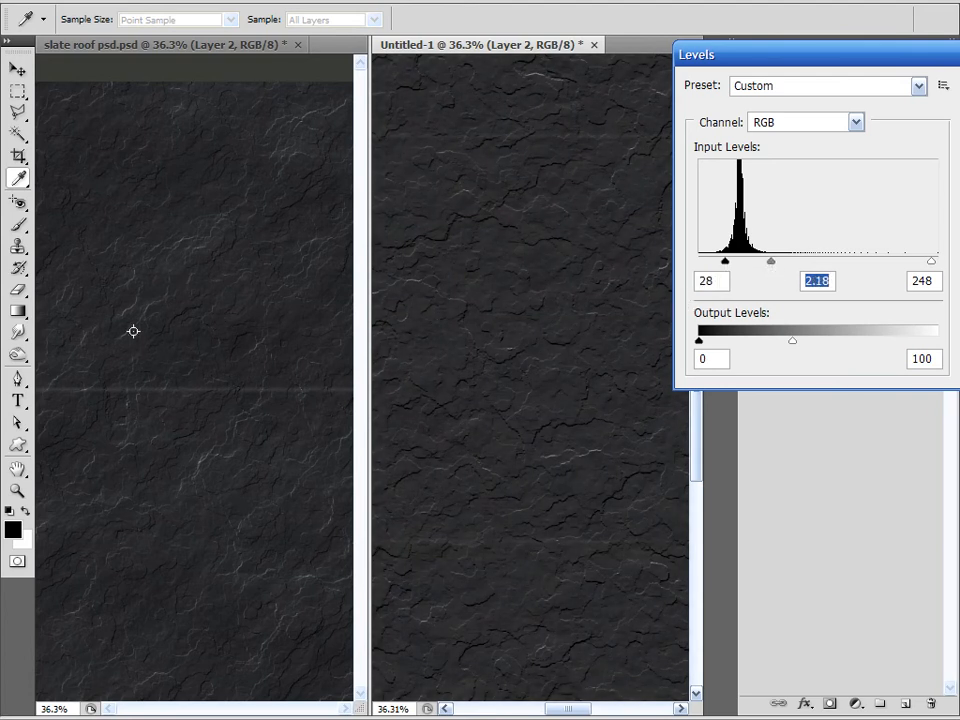
left_click(769, 262)
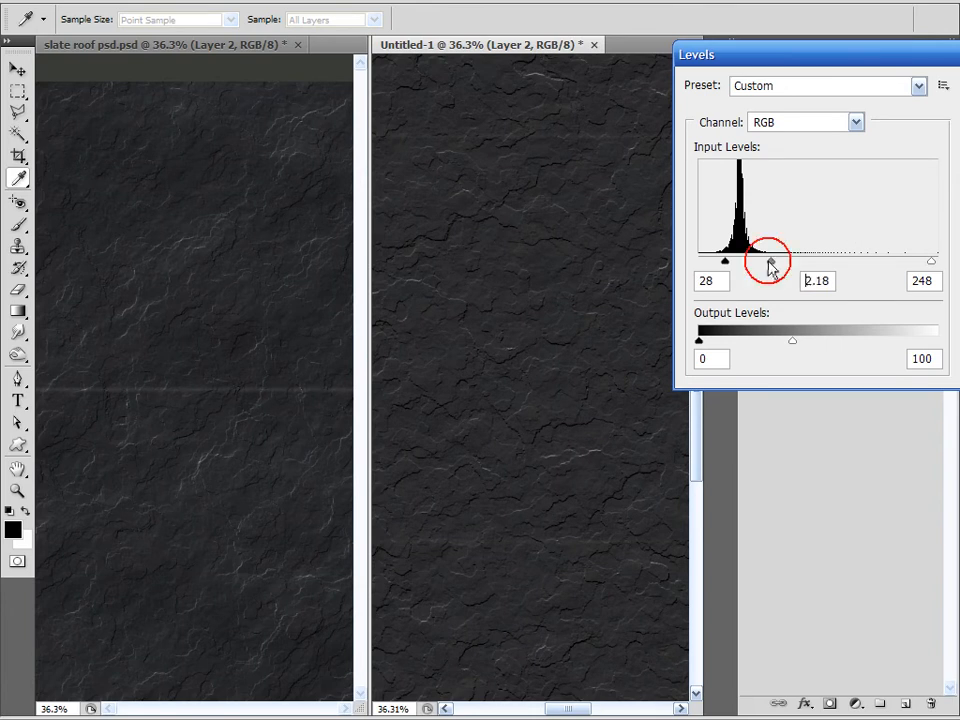
left_click_drag(764, 262, 770, 263)
key("Return")
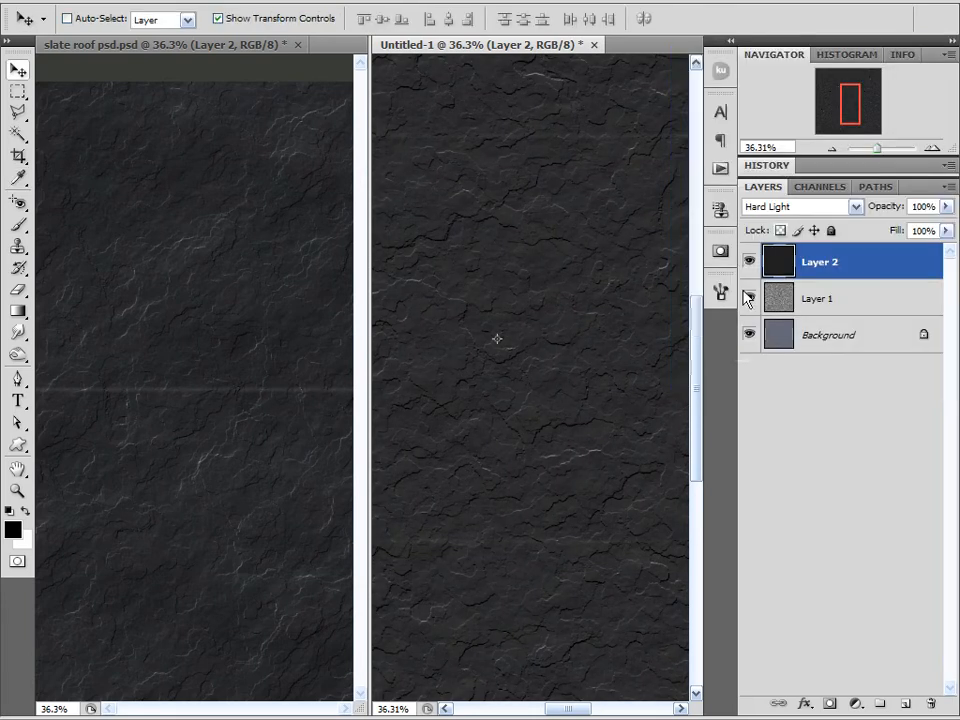
Hide Layer 2 in both documents to compare the stone surfaces underneath.
left_click(749, 261)
left_click(178, 339)
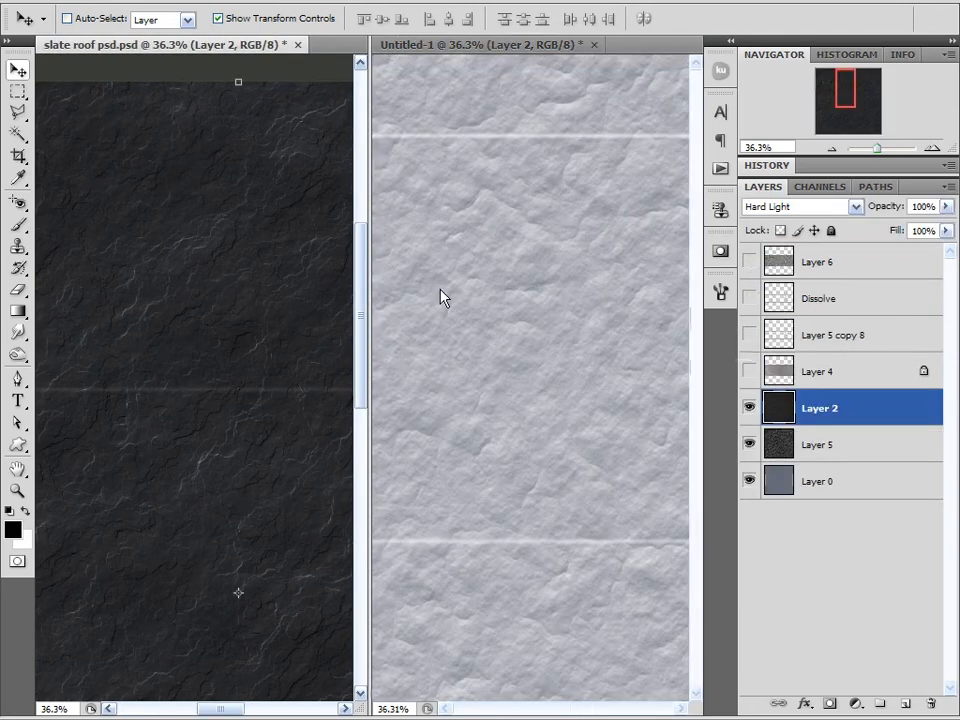
left_click(748, 406)
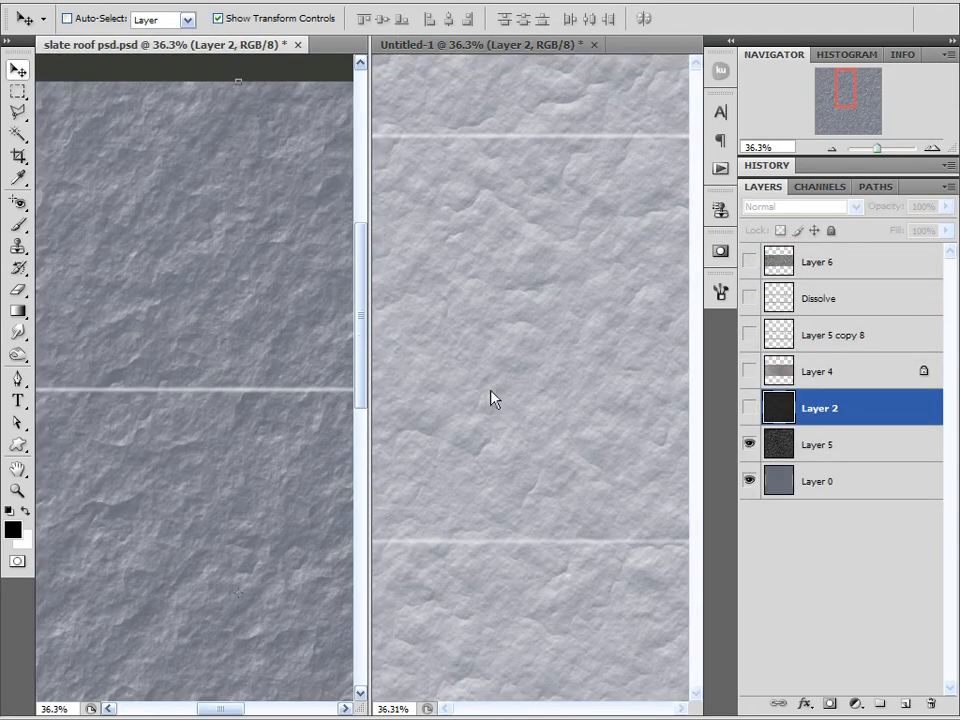
left_click(490, 398)
Adjust Layer 1 of the new document with Brightness/Contrast, setting brightness to -58 and contrast to 100.
left_click(810, 305)
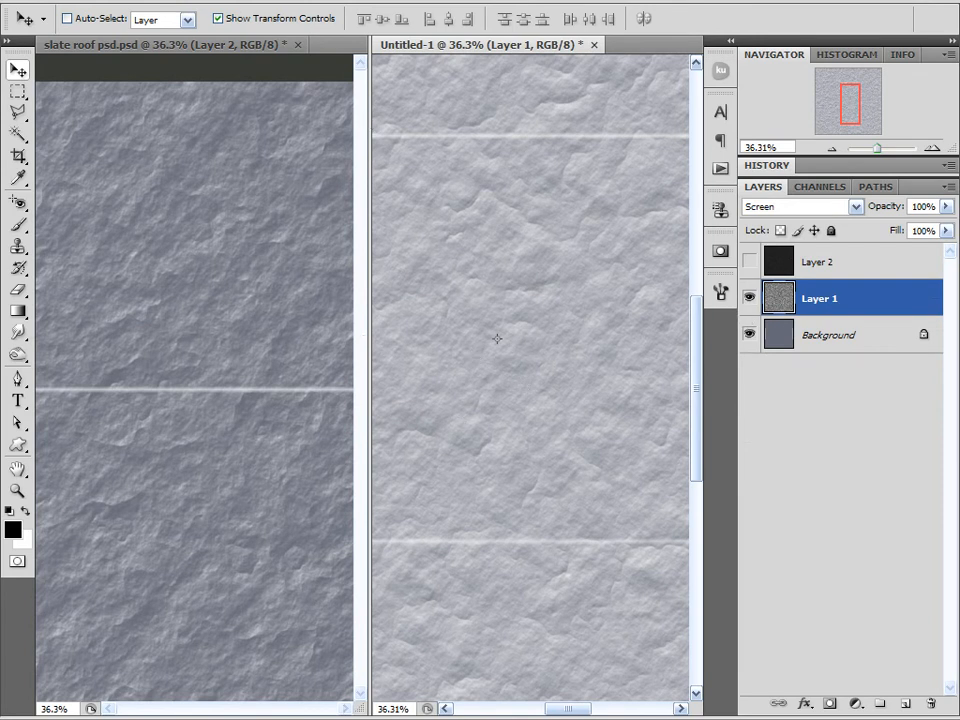
left_click(128, 1)
left_click(345, 29)
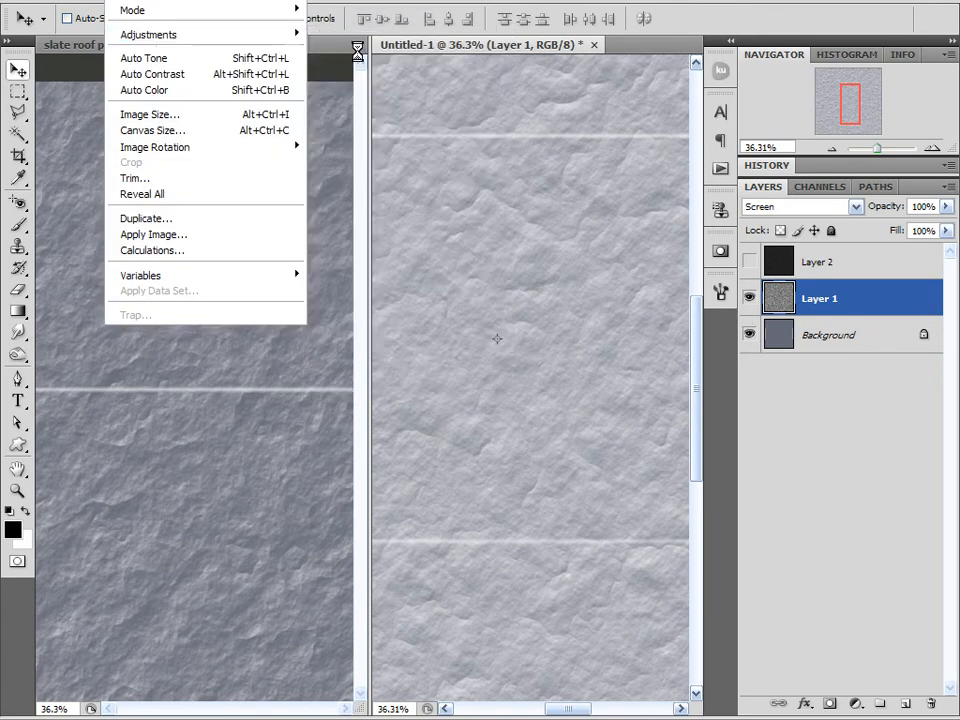
mouse_move(586, 71)
left_mouse_down()
mouse_move(377, 47)
mouse_move(568, 51)
mouse_move(575, 61)
left_mouse_up()
left_click_drag(587, 111, 684, 114)
left_click_drag(538, 72, 546, 79)
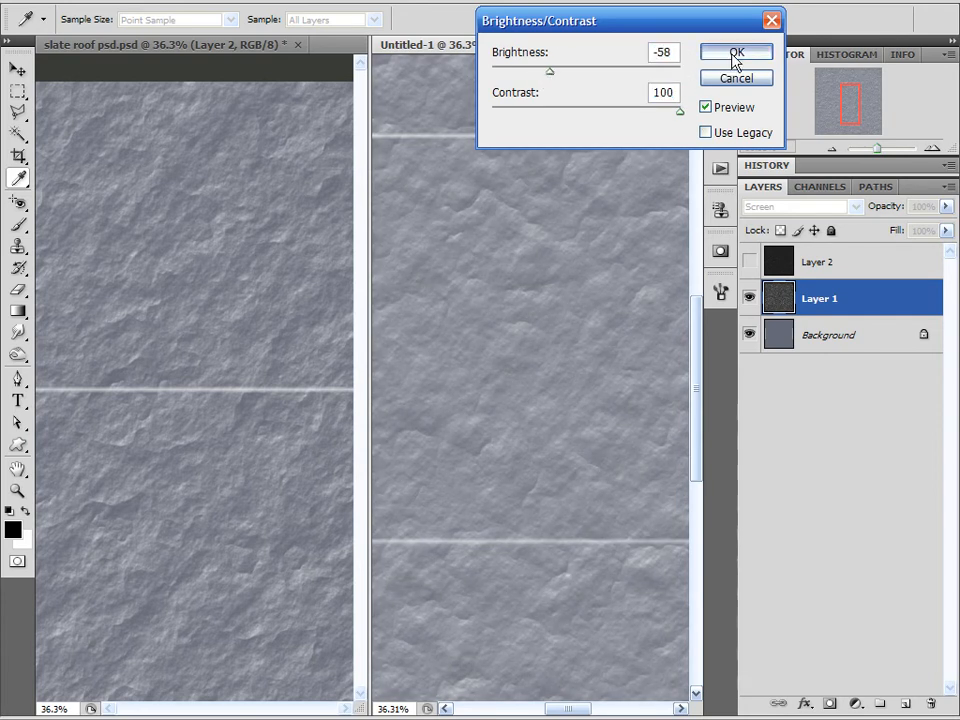
left_click(735, 53)
key("v")
Brighten the highlights of Layer 1 with Levels by lowering the white input level to the end of the histogram.
key("ctrl+l")
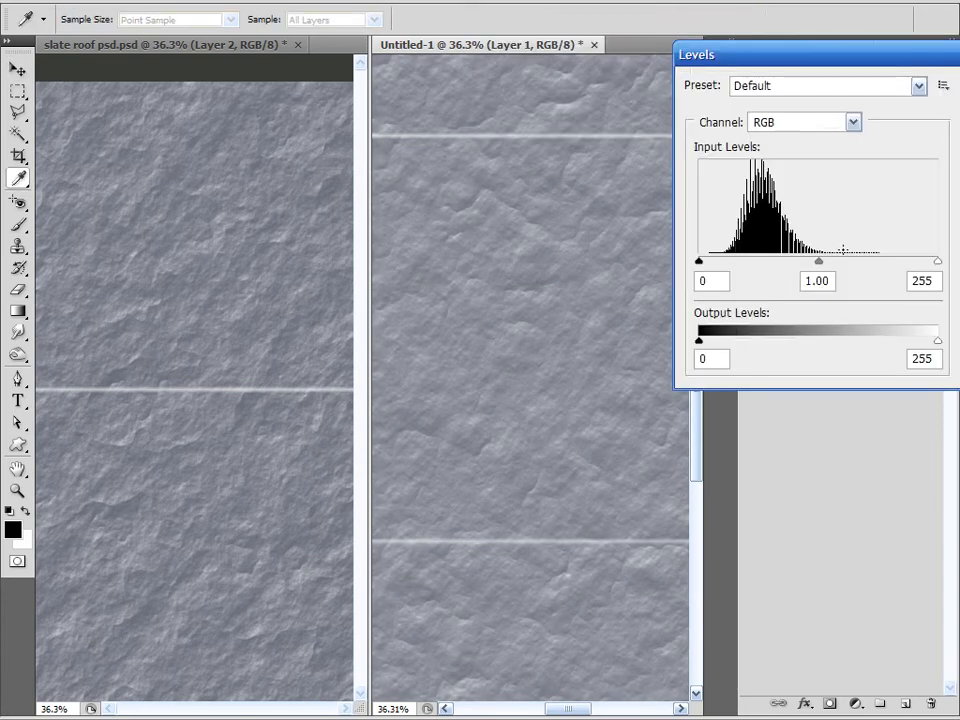
left_click_drag(938, 263, 884, 250)
key("Return")
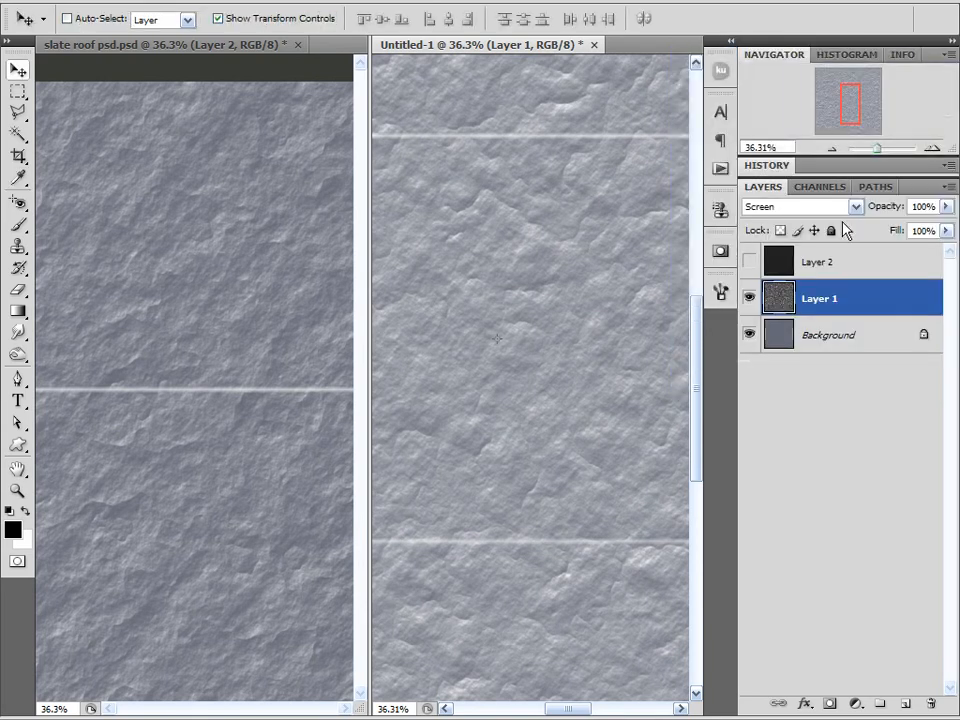
Show Layer 2 again in both documents and compare the two slate textures across different areas.
left_click(749, 262)
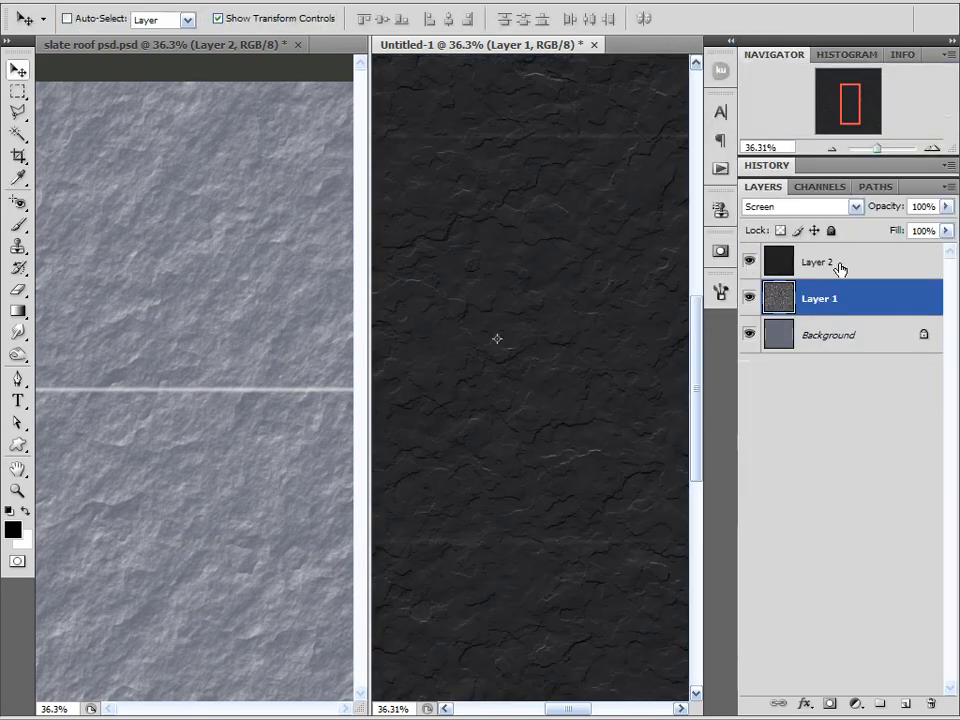
left_click(832, 268)
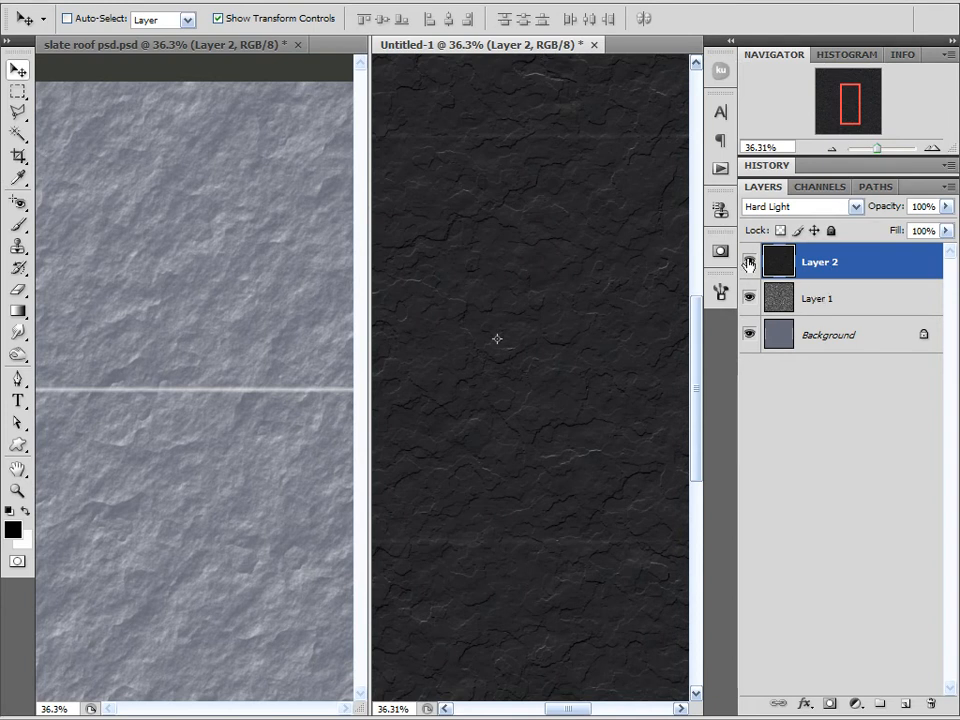
left_click(161, 321)
left_click(749, 408)
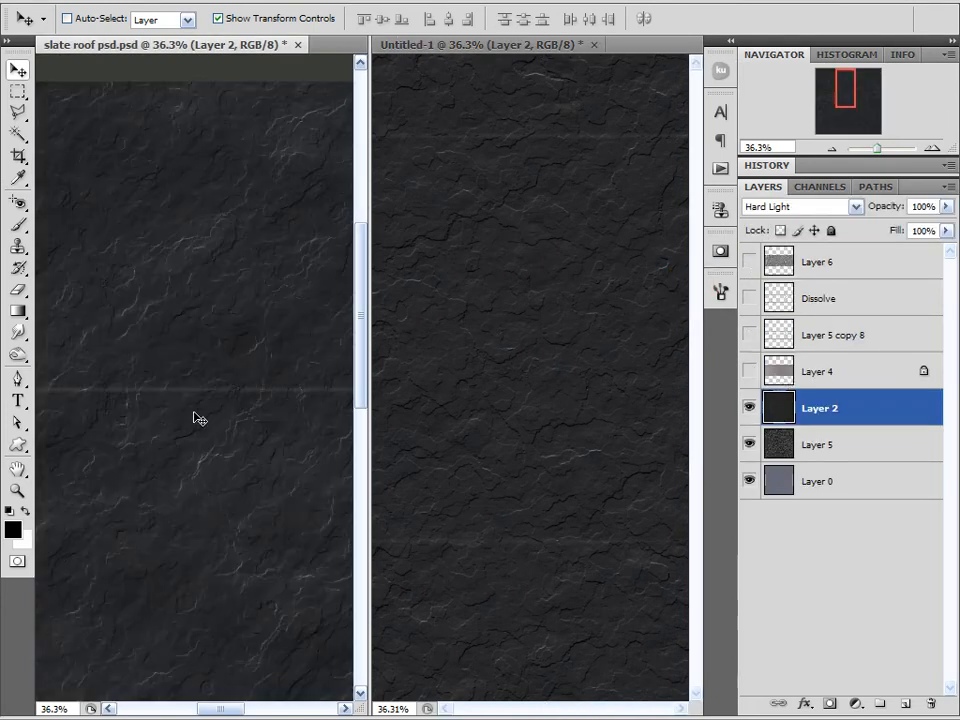
left_click_drag(193, 446, 186, 381)
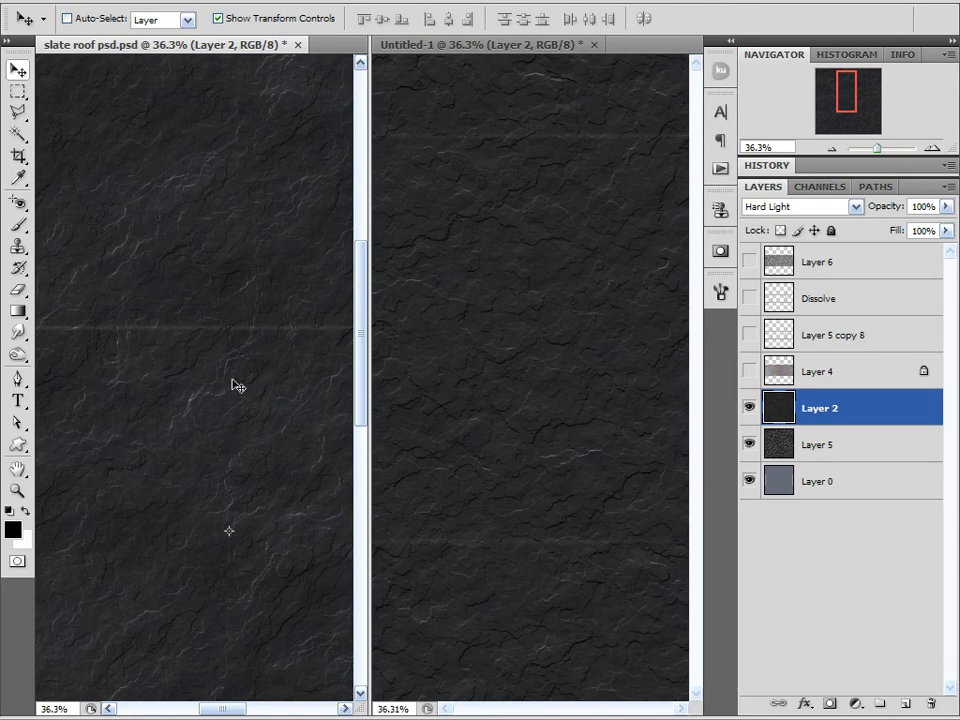
left_click_drag(246, 360, 264, 317)
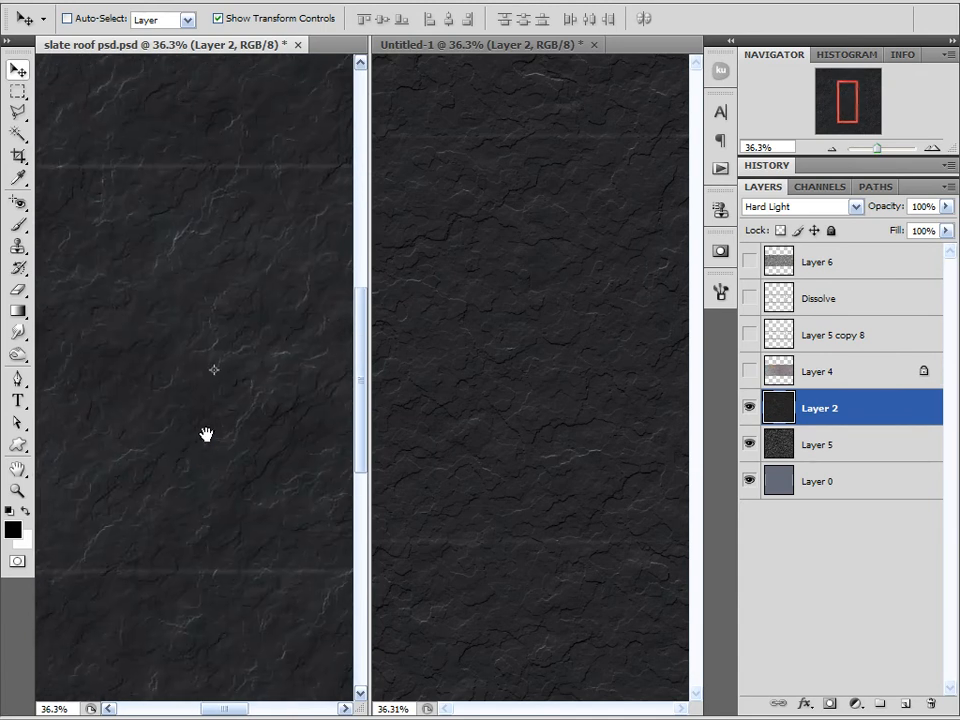
left_click(486, 386)
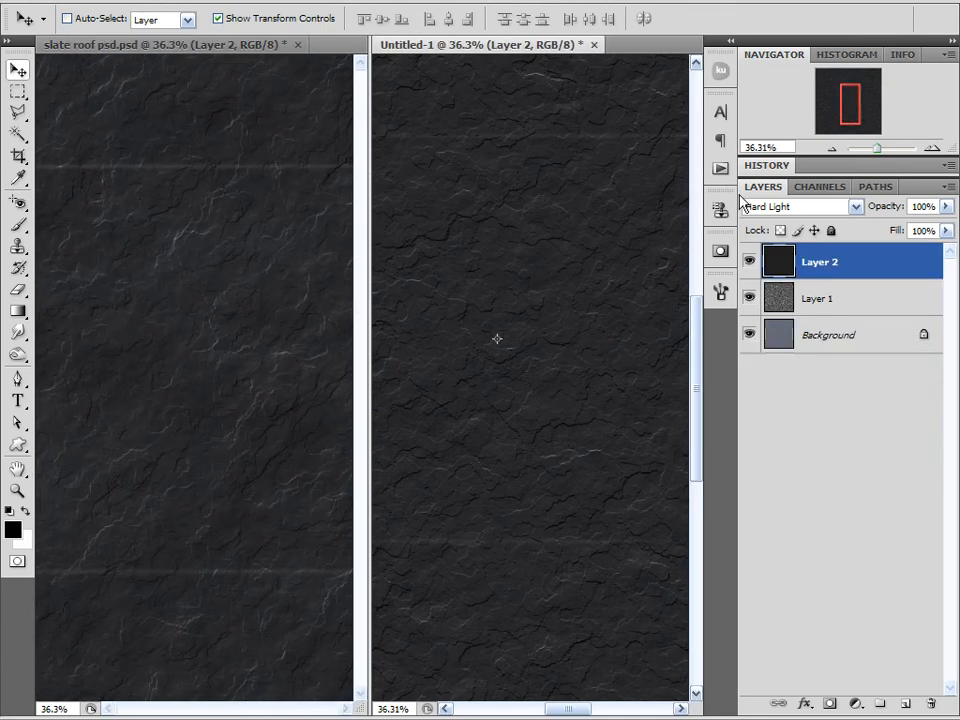
left_click_drag(853, 97, 851, 92)
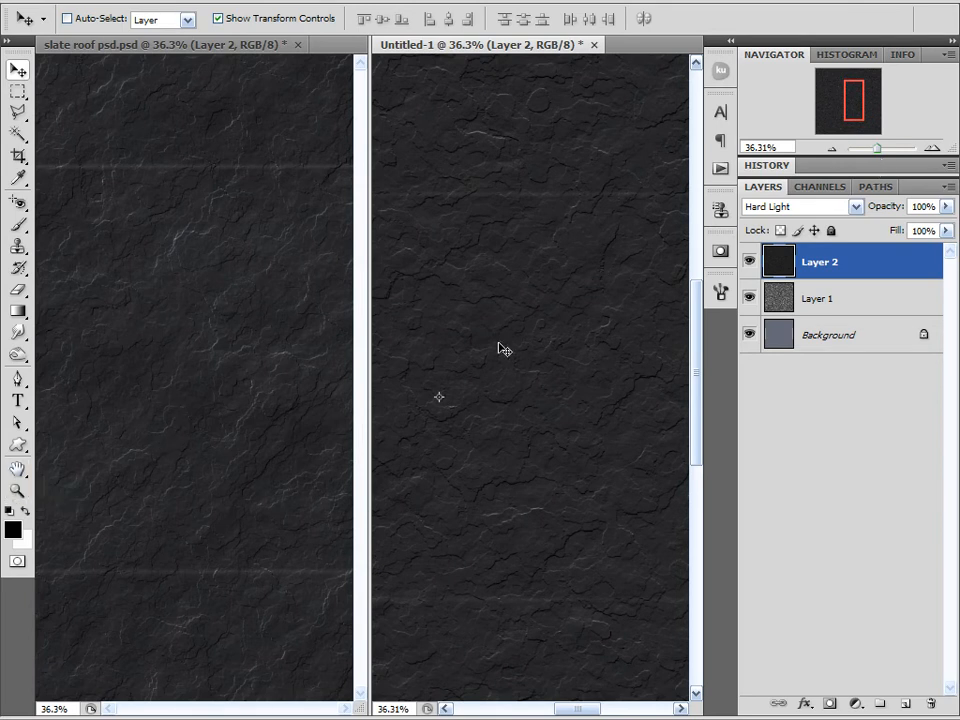
left_click_drag(510, 373, 617, 339)
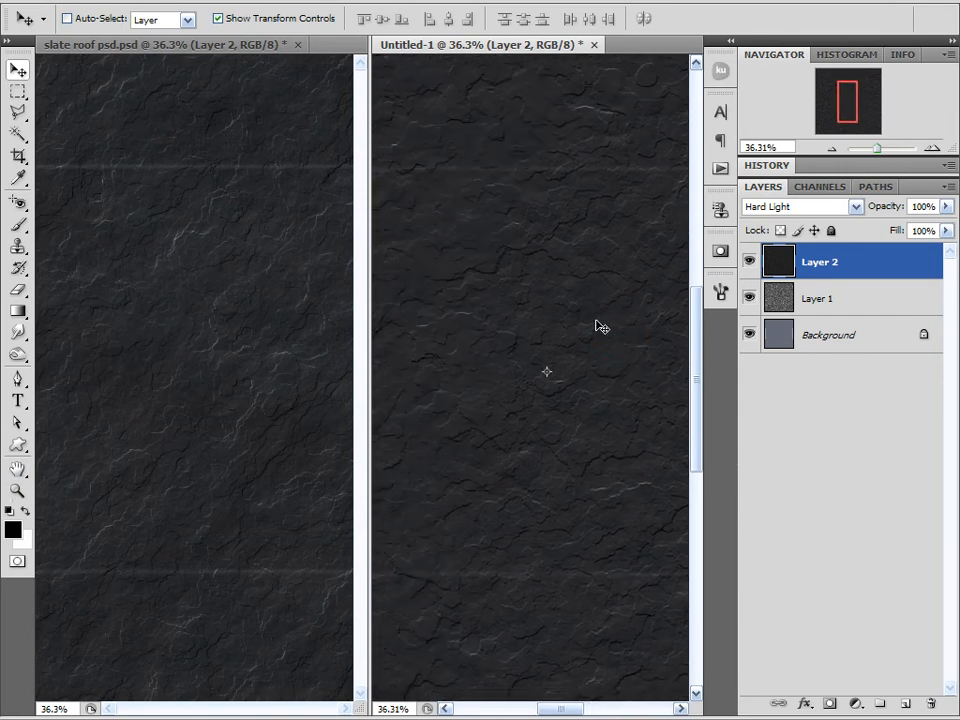
left_click_drag(568, 303, 565, 307)
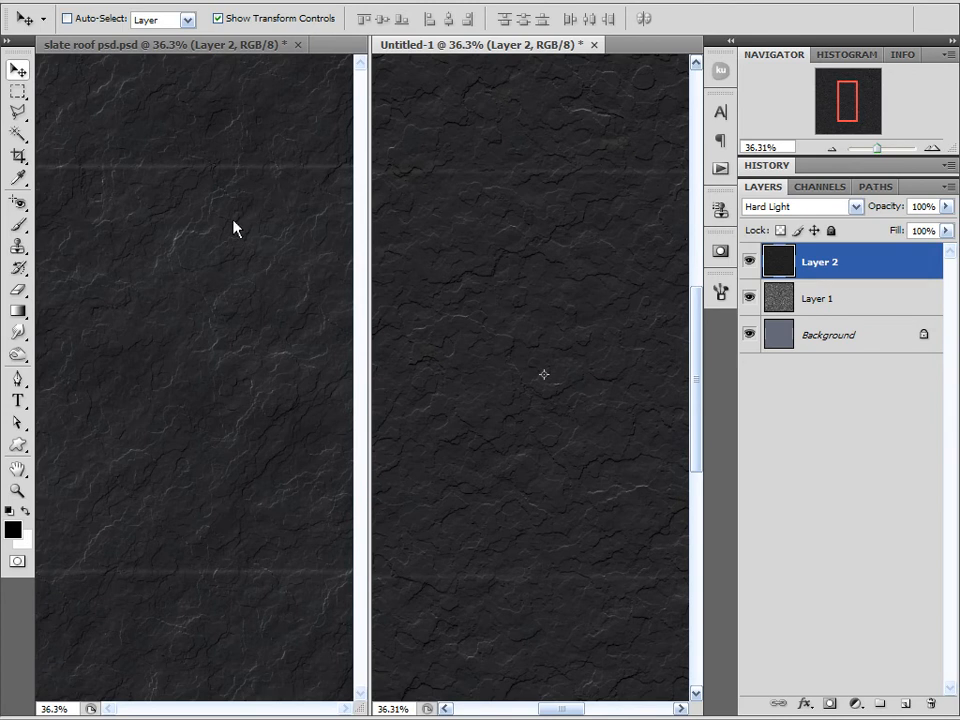
Browse the metal01 texture folder in Bridge and open PLATEOX2.JPG.
key("ctrl+alt+o")
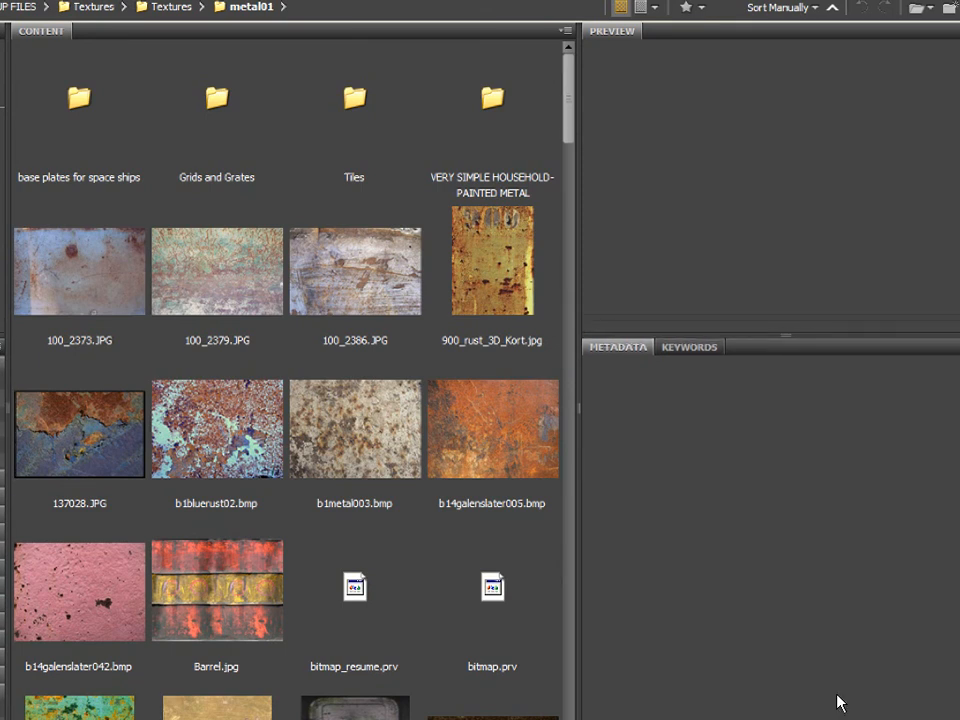
left_click_drag(572, 96, 574, 122)
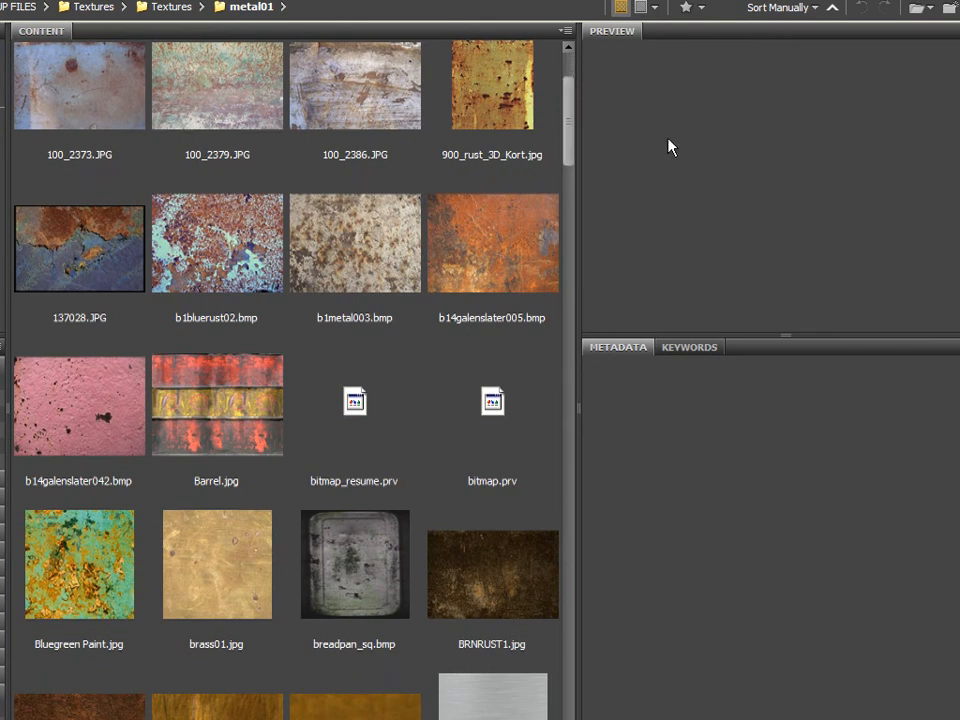
left_click_drag(578, 140, 563, 536)
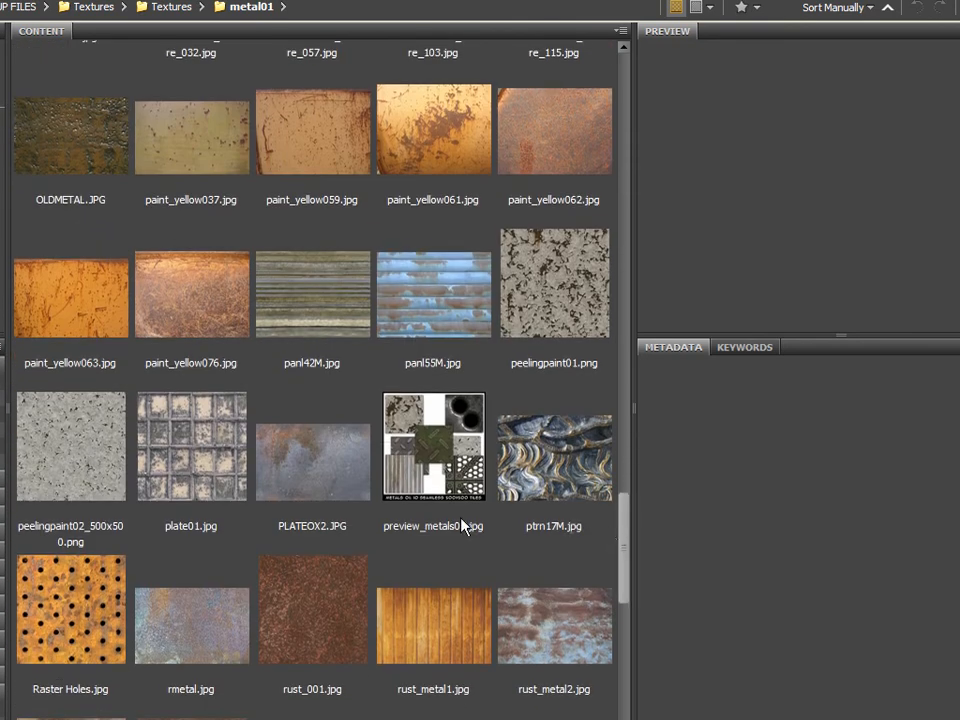
left_click(343, 463)
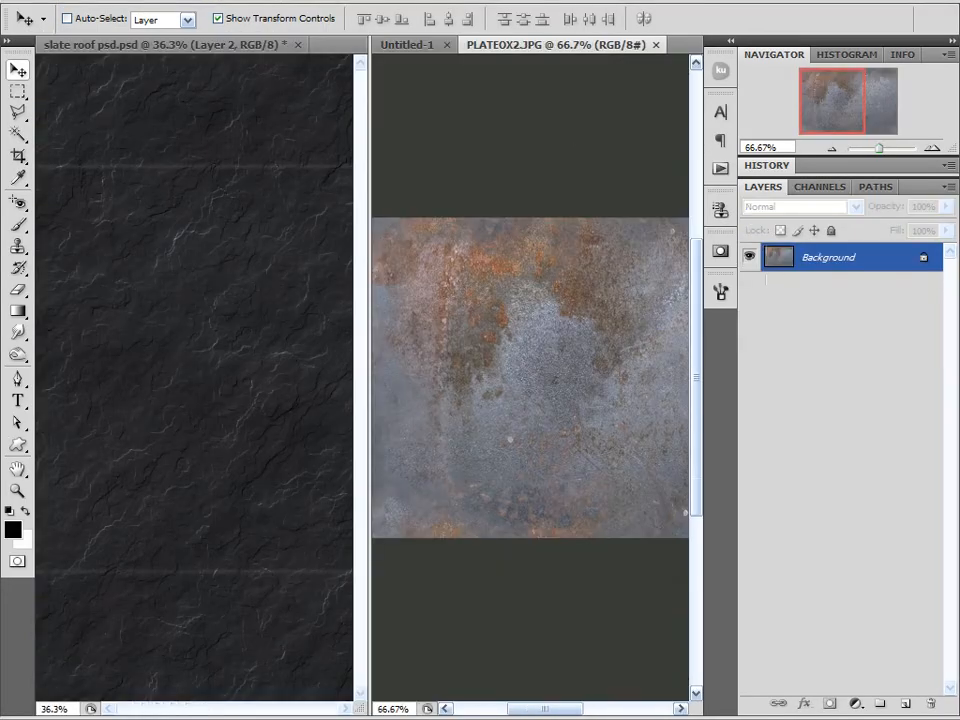
Display all open documents side by side, copy the PLATEOX2 image into Untitled-1 as a new layer, and close PLATEOX2.JPG.
left_click(737, 12)
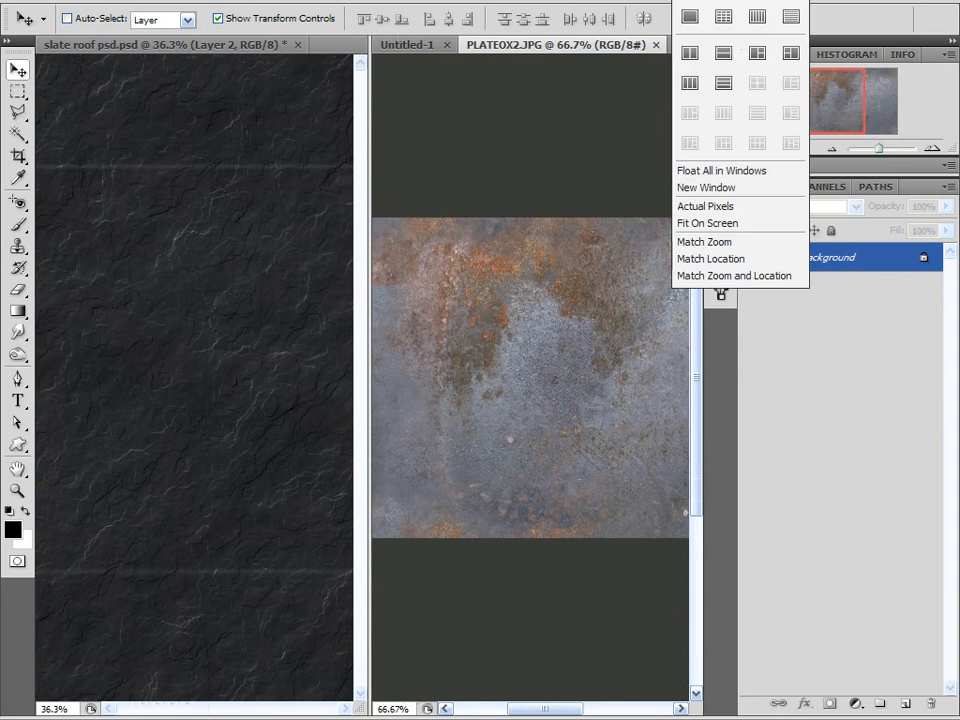
left_click(763, 58)
left_click_drag(495, 516, 516, 320)
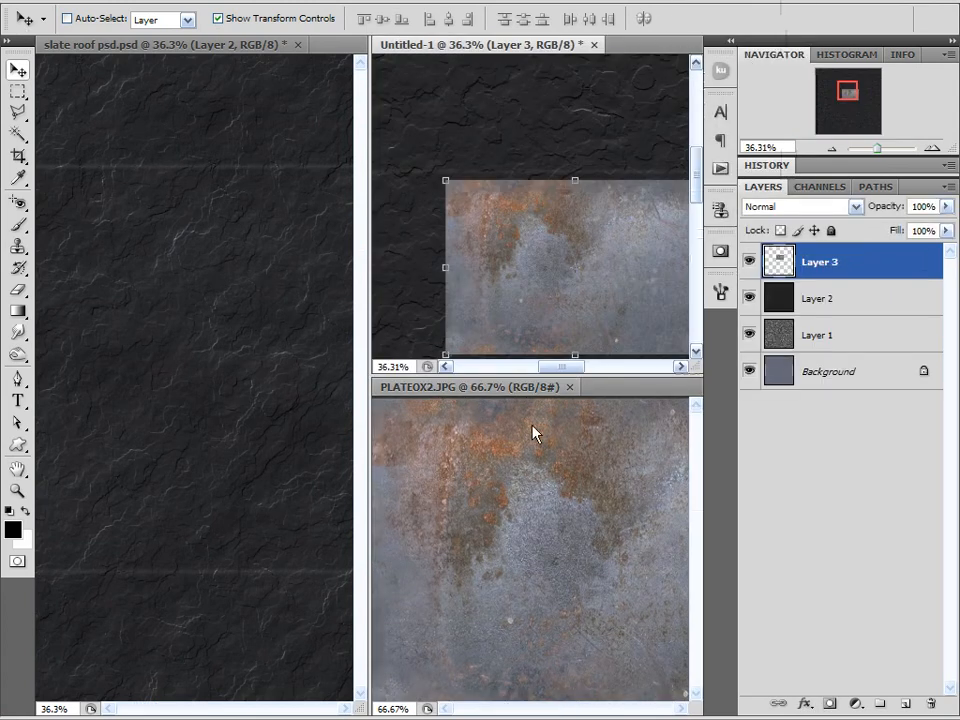
left_click(570, 387)
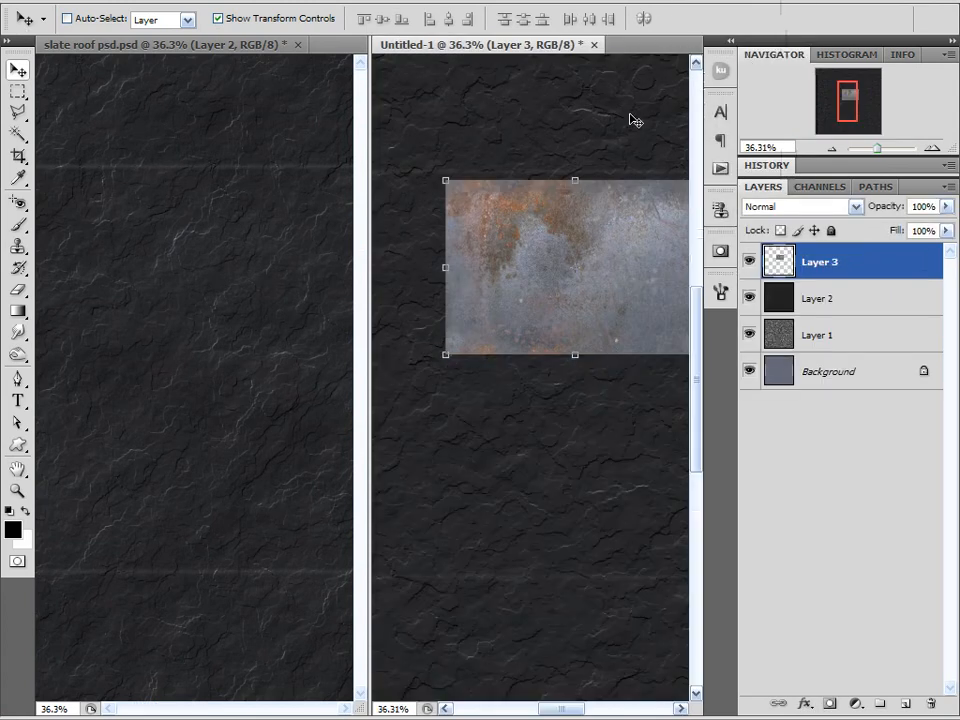
Give Untitled-1 more room beside the slate roof reference and move the metal texture onto the faintly framed middle area.
left_click(868, 149)
left_click_drag(868, 150, 874, 153)
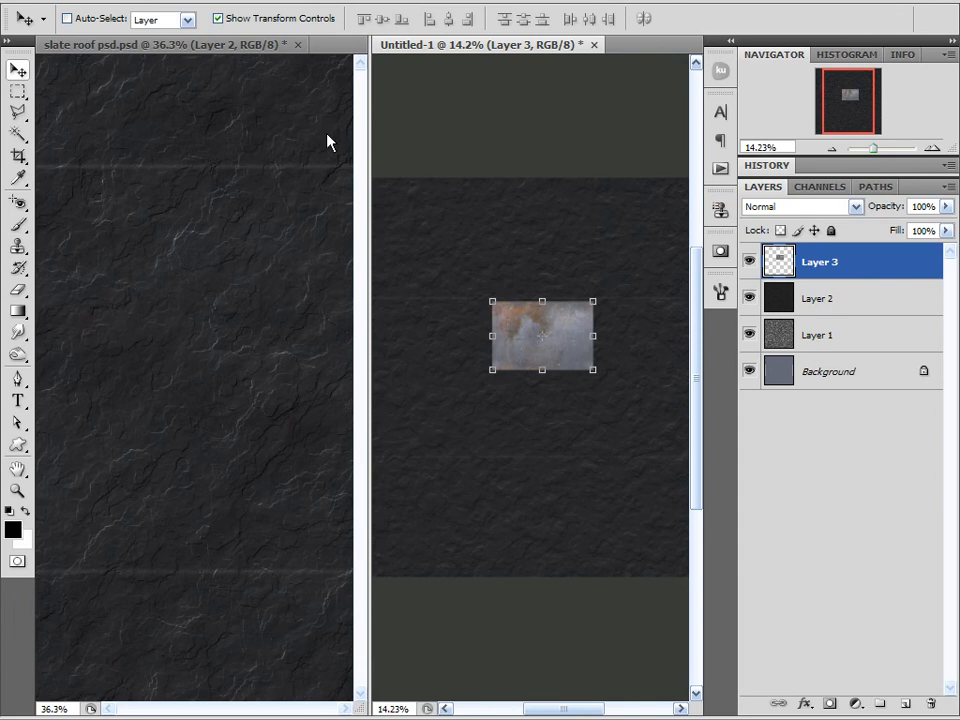
left_click(313, 141)
left_click_drag(369, 175, 198, 178)
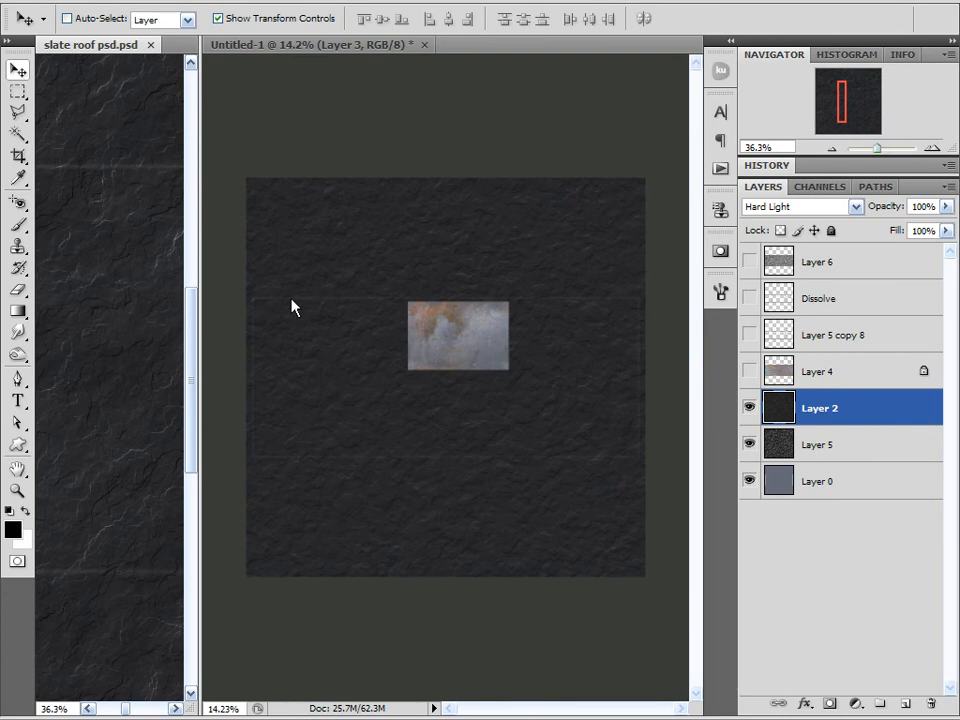
left_click(437, 330)
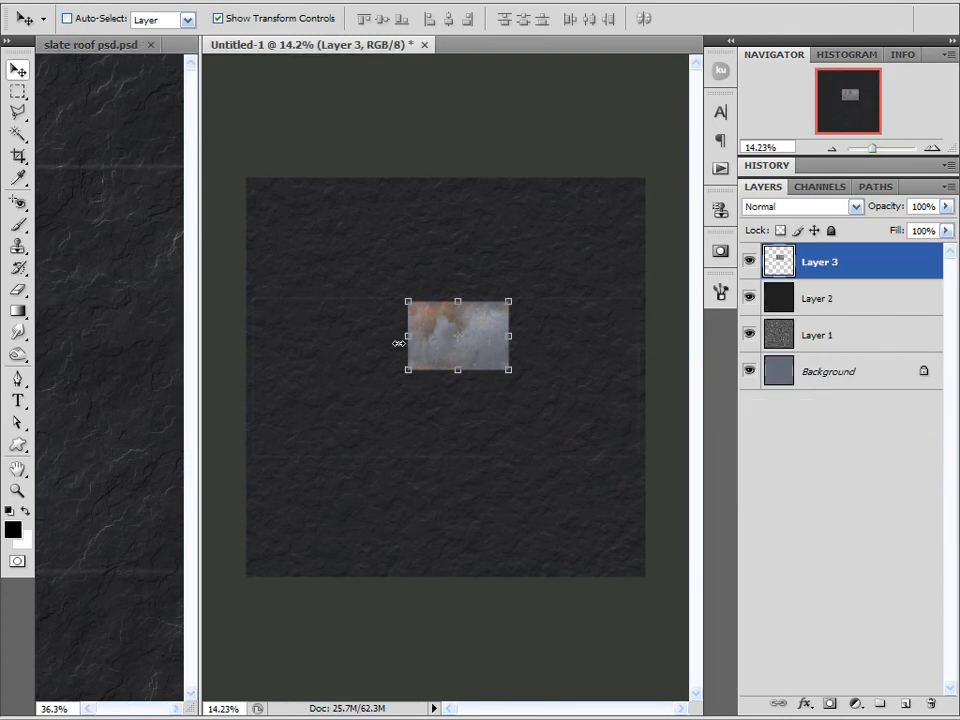
left_click_drag(433, 330, 406, 352)
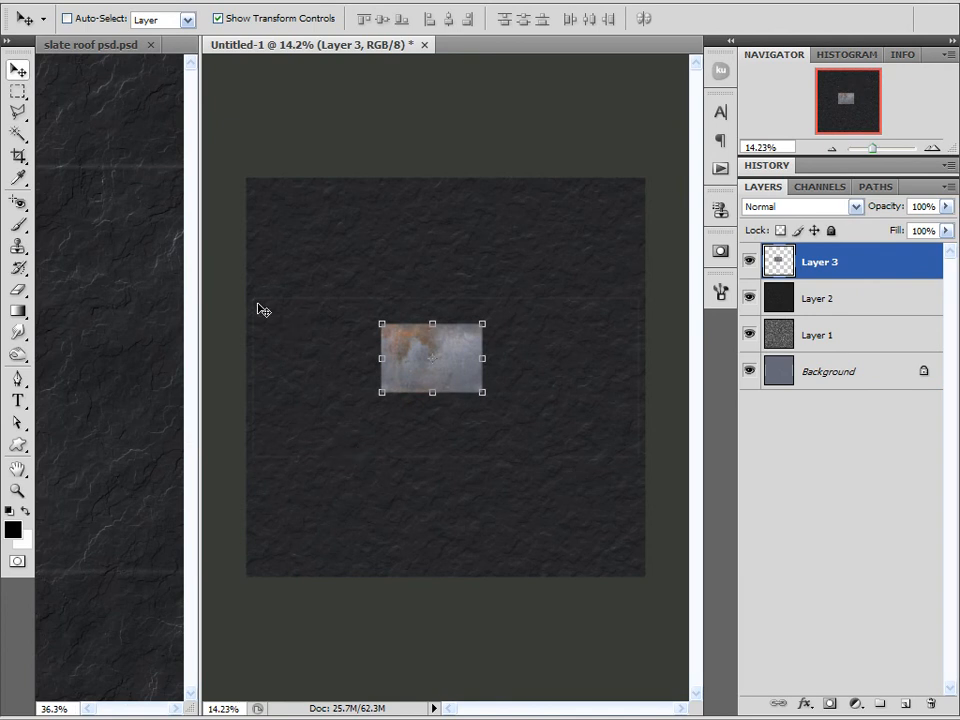
Temporarily hide Layer 1 and Layer 2 to check the rectangular frame on the background, and show them again.
left_click(749, 335)
left_click(749, 298)
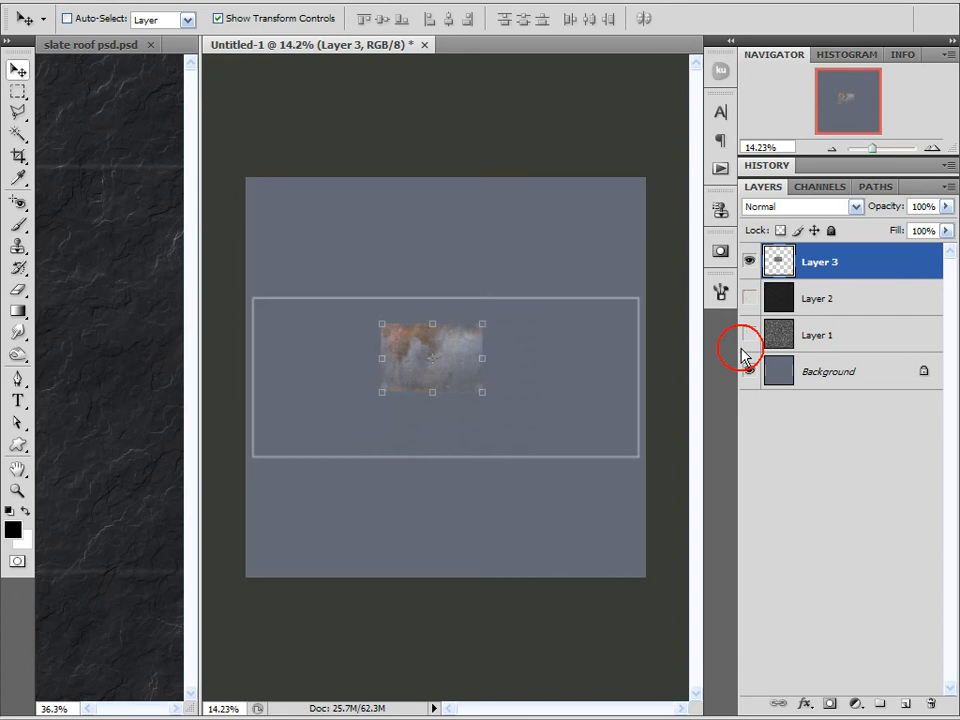
left_click(749, 298)
left_click(749, 335)
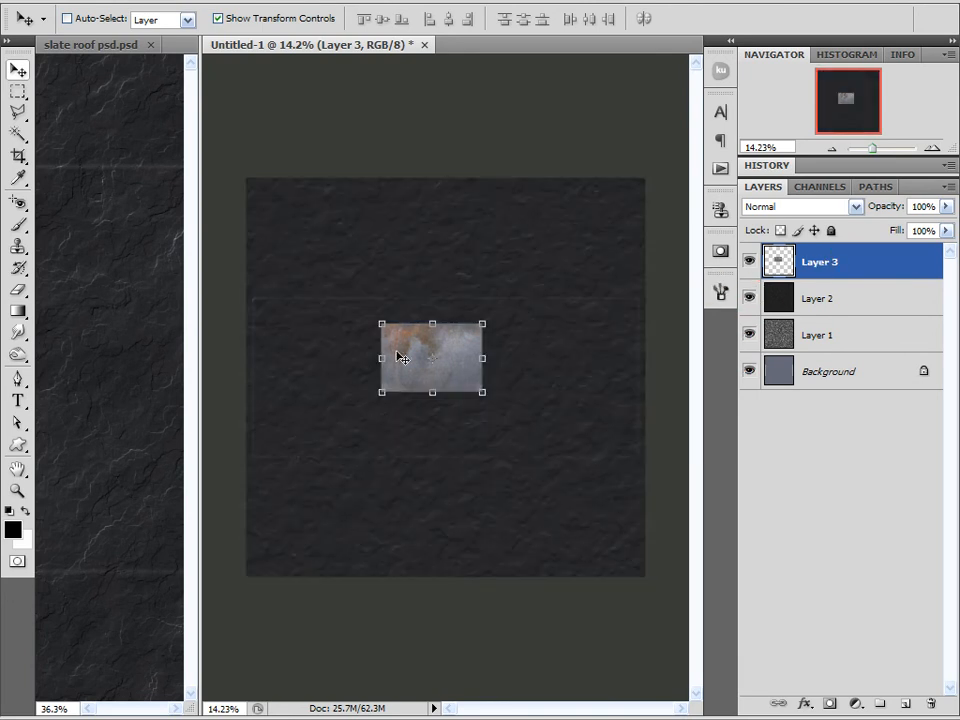
Stretch Layer 3 to 396.8% width and 244.4% height as a full-width band covering the framed middle area.
left_click_drag(409, 347, 273, 201)
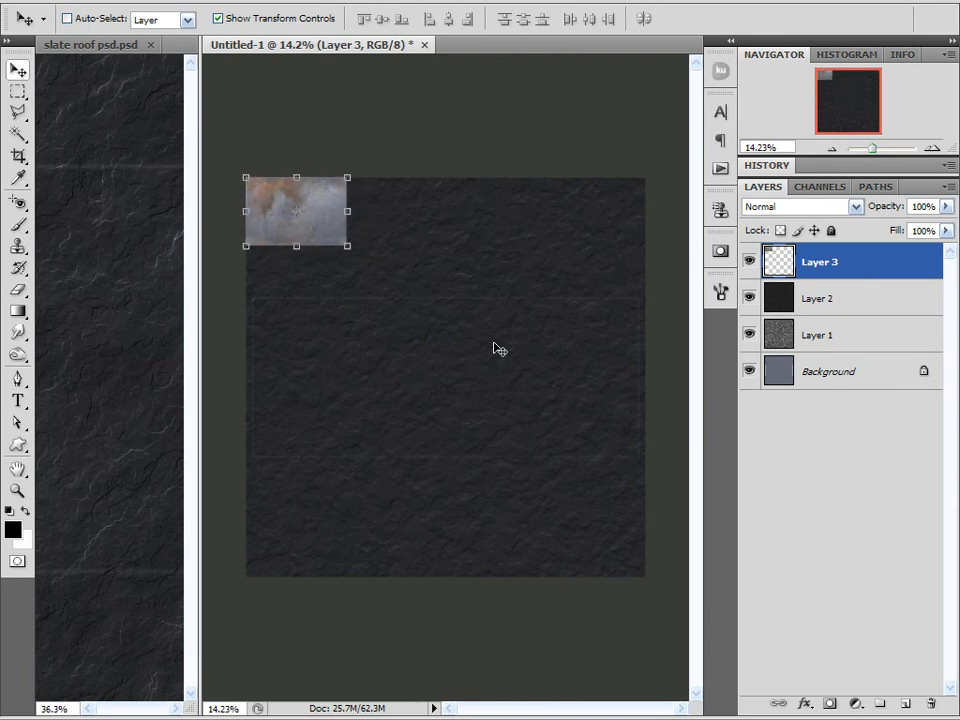
left_click_drag(322, 216, 655, 464)
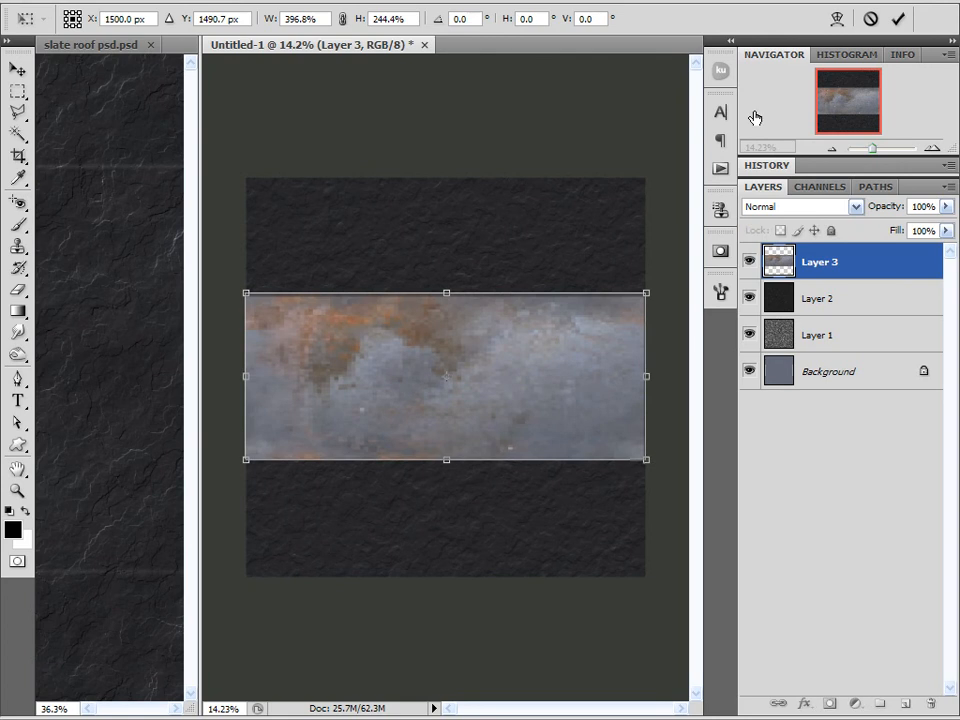
left_click(897, 20)
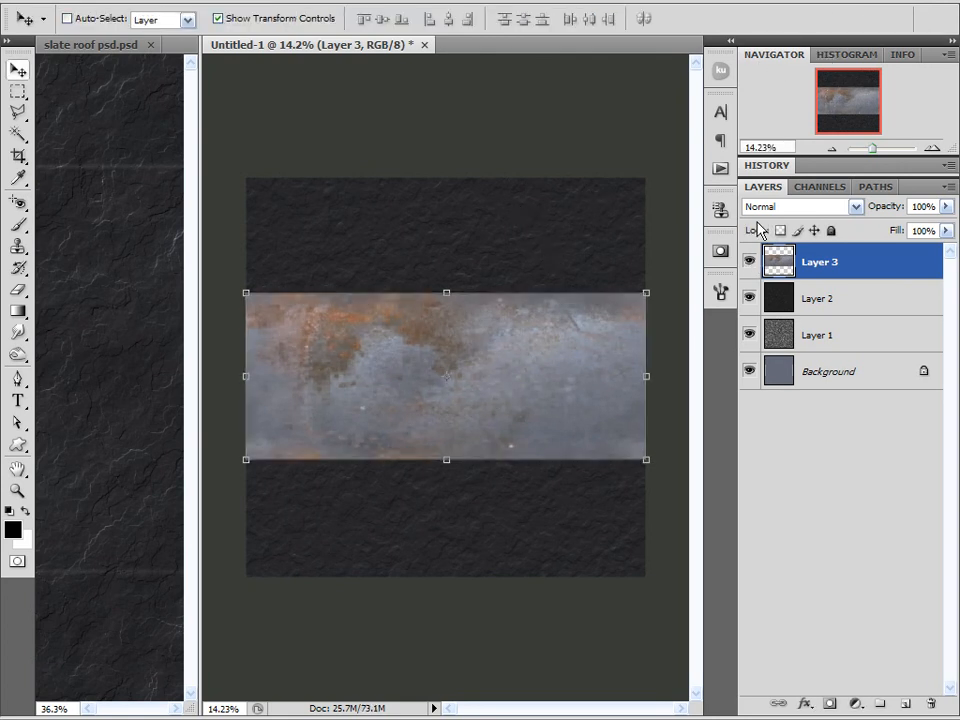
Set the blend mode of Layer 3 to Overlay so the metal colours tint the slate.
left_click_drag(875, 148, 879, 149)
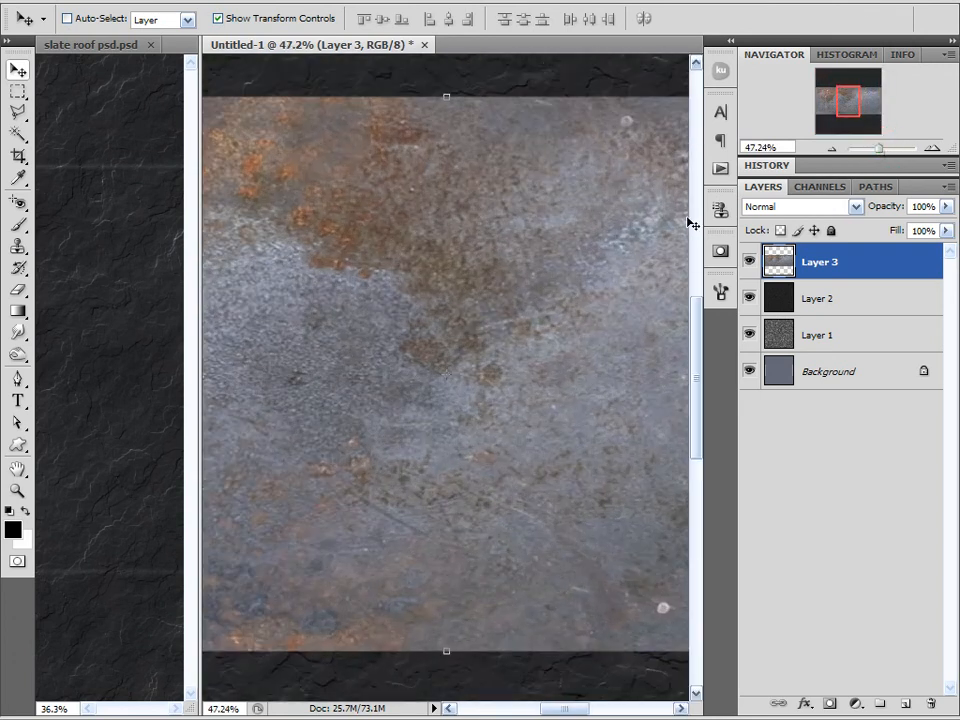
left_click(790, 206)
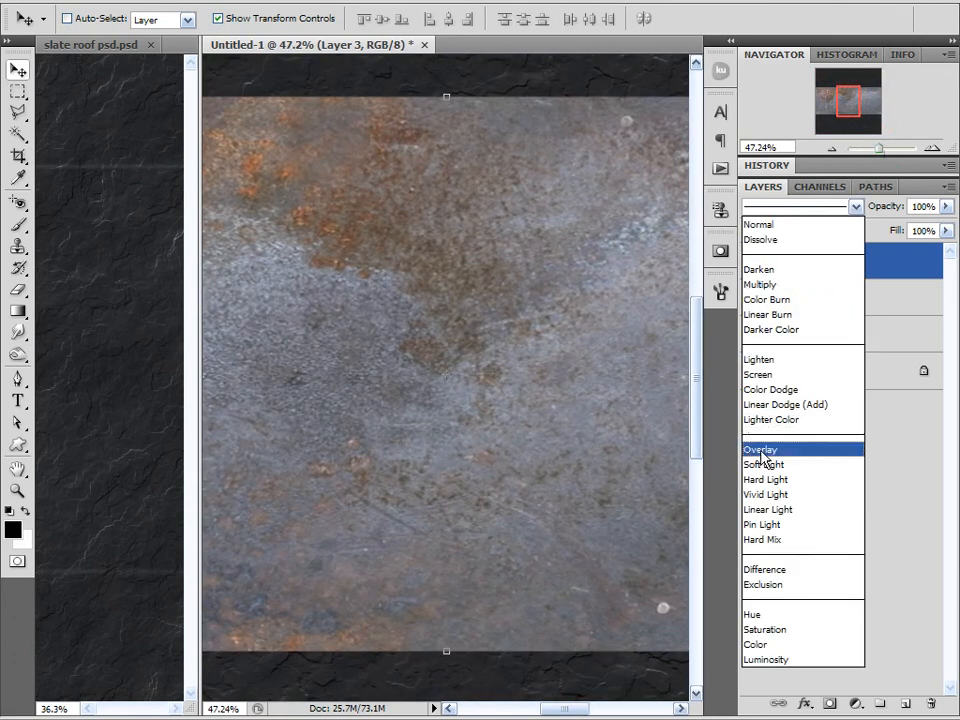
left_click(770, 452)
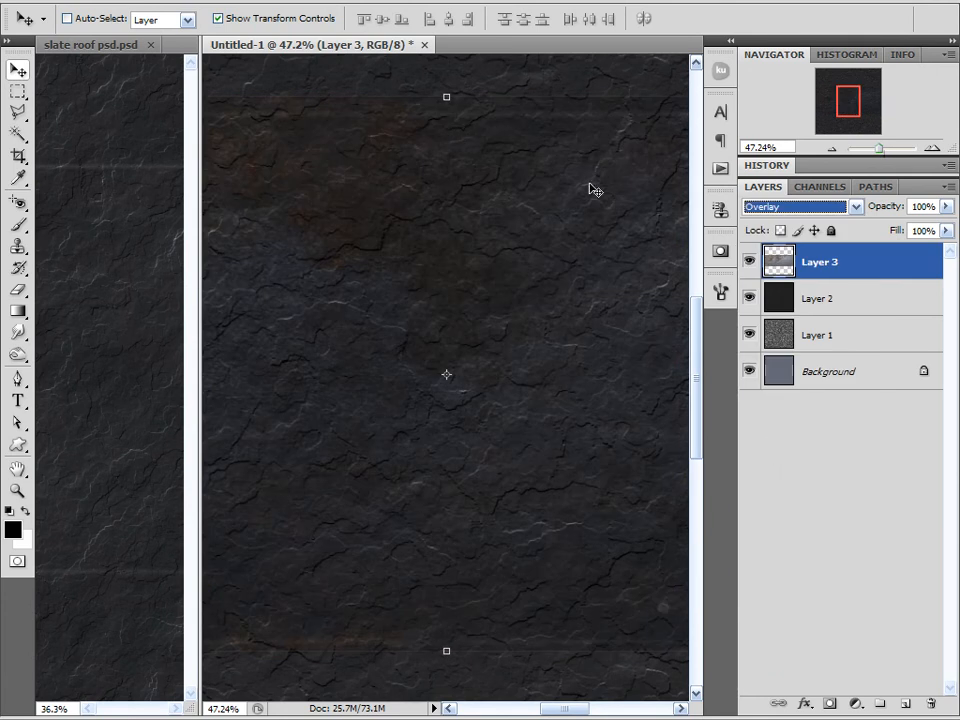
left_click(831, 150)
left_click(831, 150)
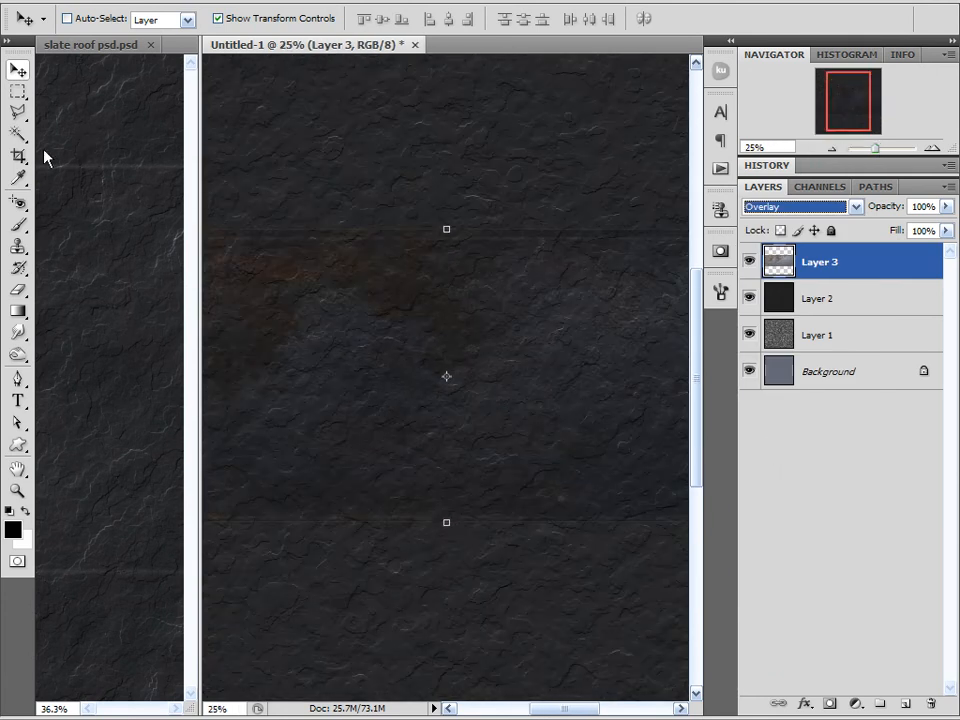
Close the reference document slate roof psd.psd and keep only Untitled-1 open.
left_click(131, 100)
left_click(150, 45)
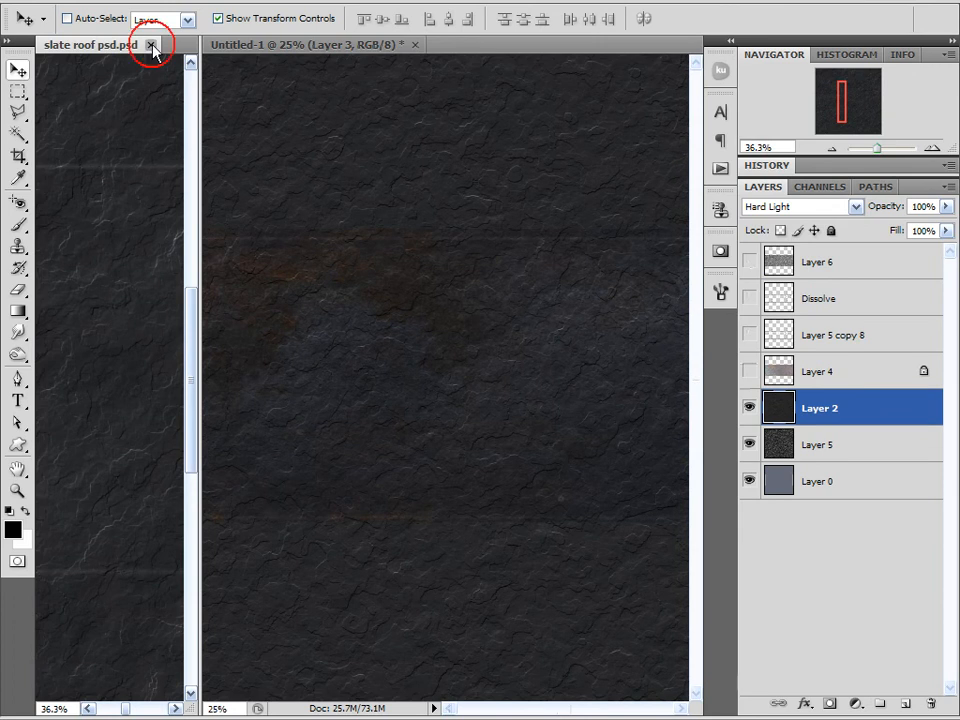
left_click(480, 278)
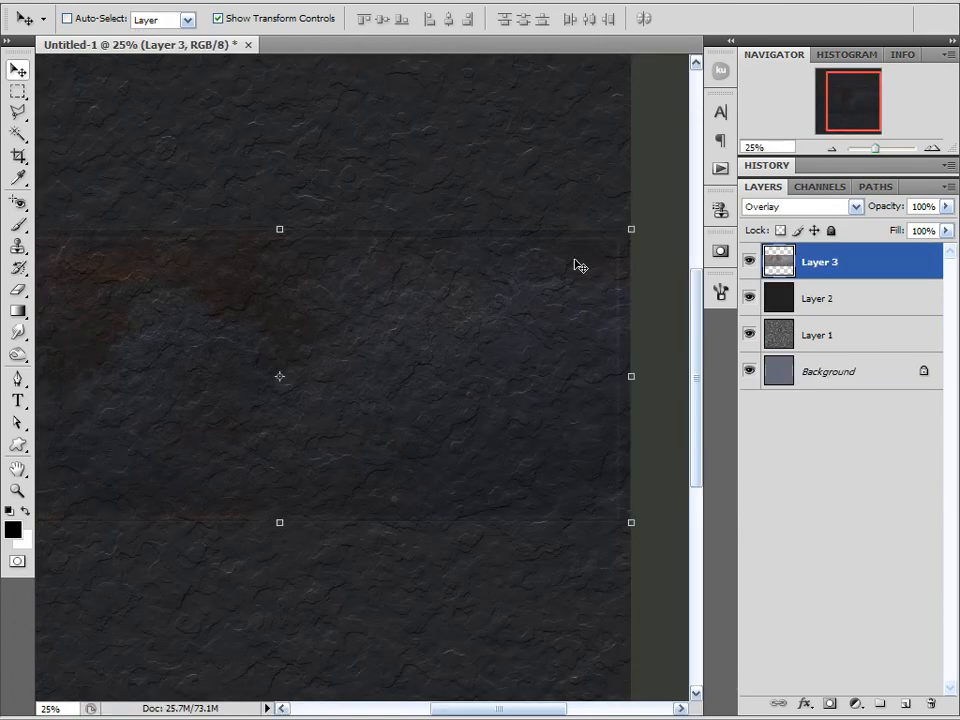
left_click_drag(842, 111, 815, 121)
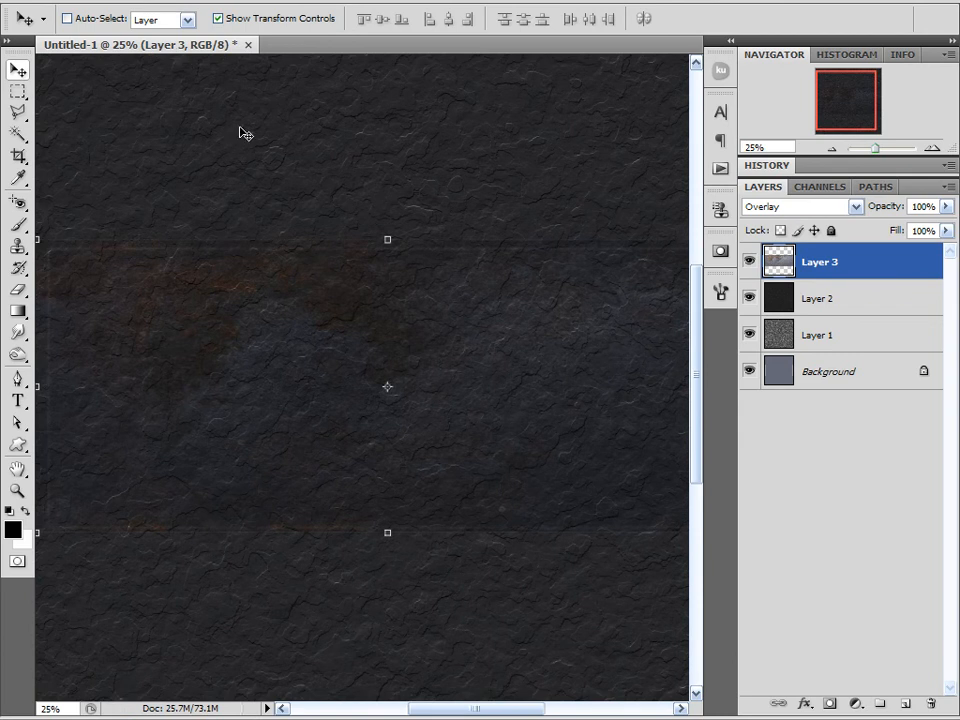
mouse_move(873, 150)
left_mouse_down()
mouse_move(889, 148)
mouse_move(880, 152)
left_mouse_up()
mouse_move(857, 101)
left_mouse_down()
mouse_move(840, 99)
mouse_move(880, 127)
mouse_move(917, 109)
mouse_move(861, 105)
left_mouse_up()
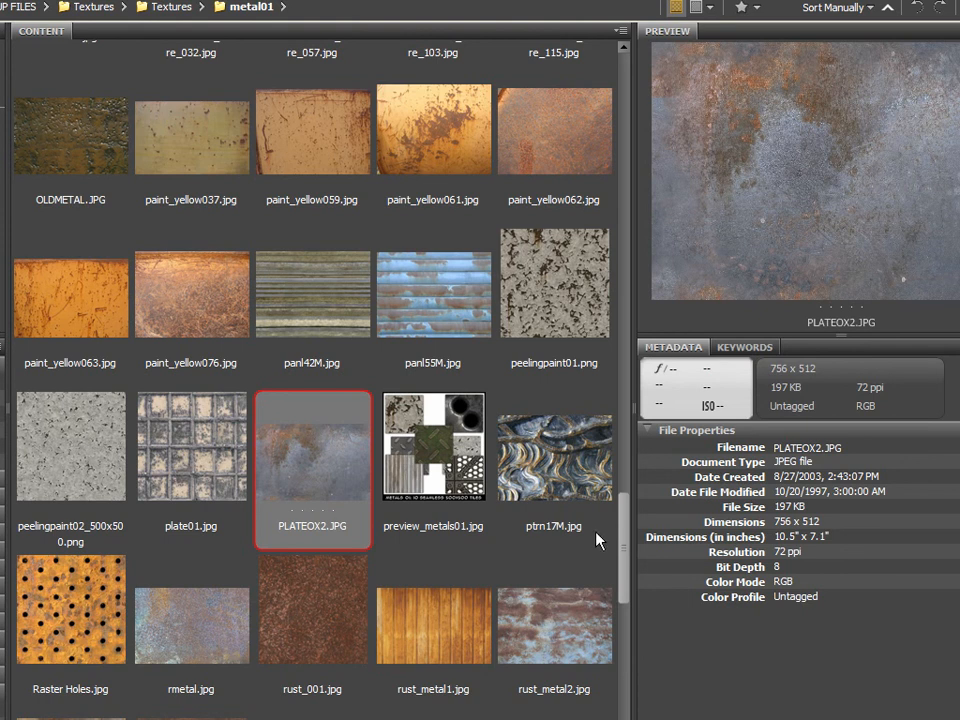
Look through the metal01 folder in Bridge, preview rmetal.jpg, and open metbgr02.jpg as the second metal texture.
scroll(629, 537, "down", 1)
scroll(629, 545, "down", 1)
left_click(223, 538)
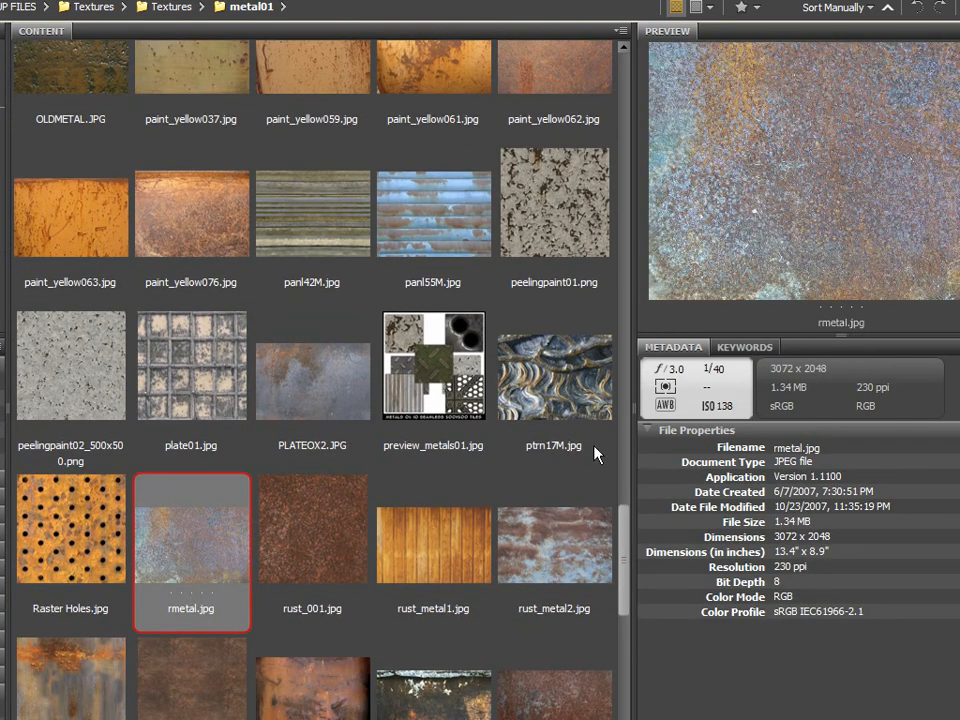
mouse_move(628, 534)
left_mouse_down()
mouse_move(626, 638)
mouse_move(637, 606)
mouse_move(626, 600)
mouse_move(622, 485)
left_mouse_up()
scroll(621, 484, "up", 2)
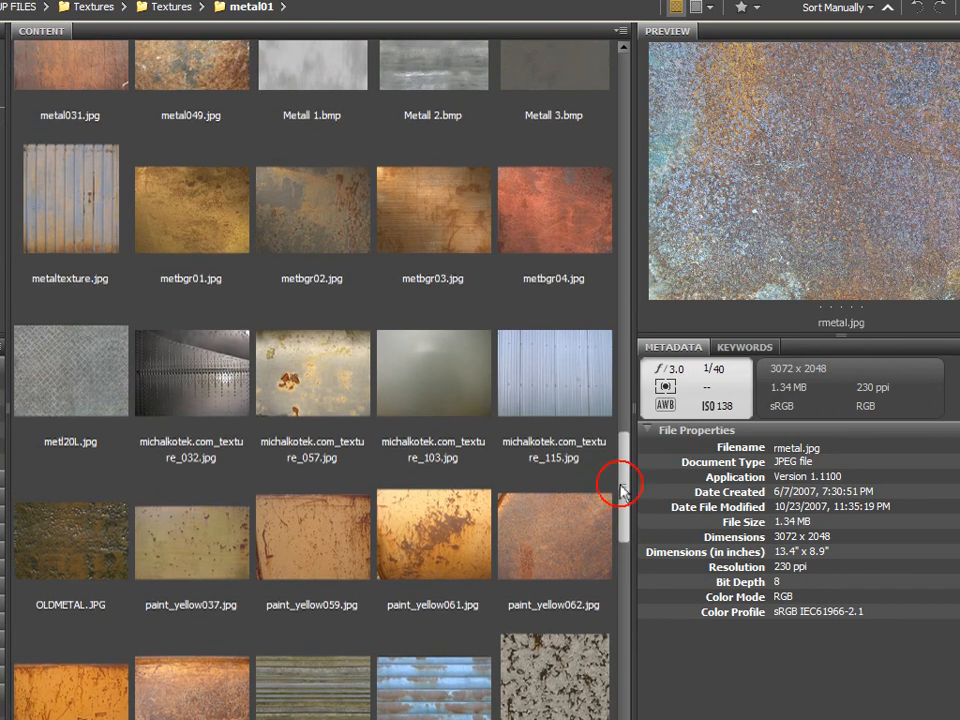
scroll(621, 484, "up", 2)
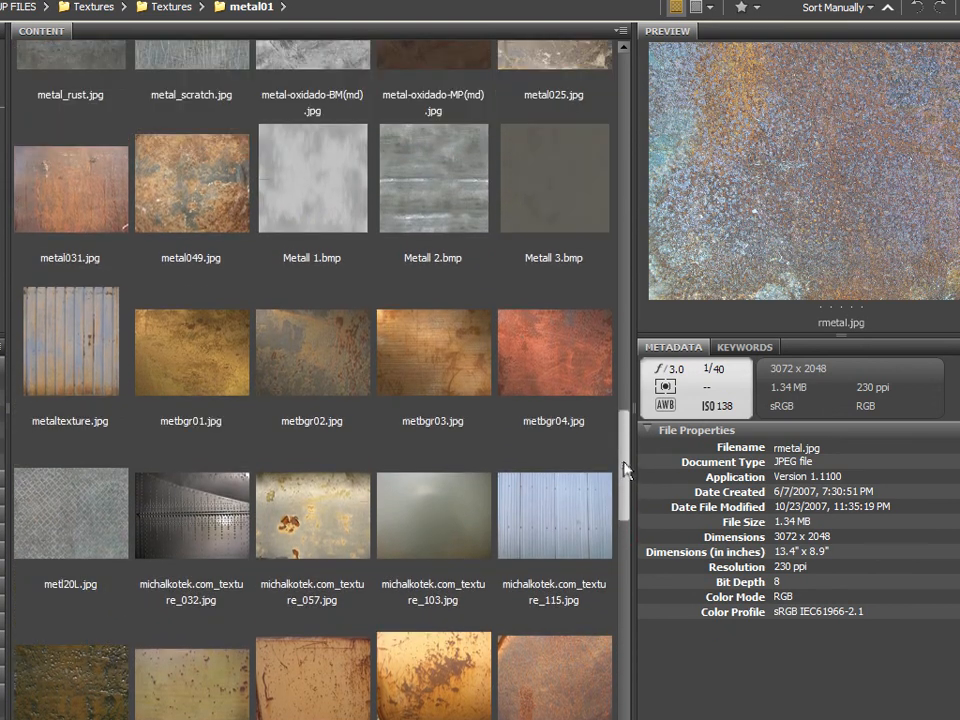
left_click(341, 365)
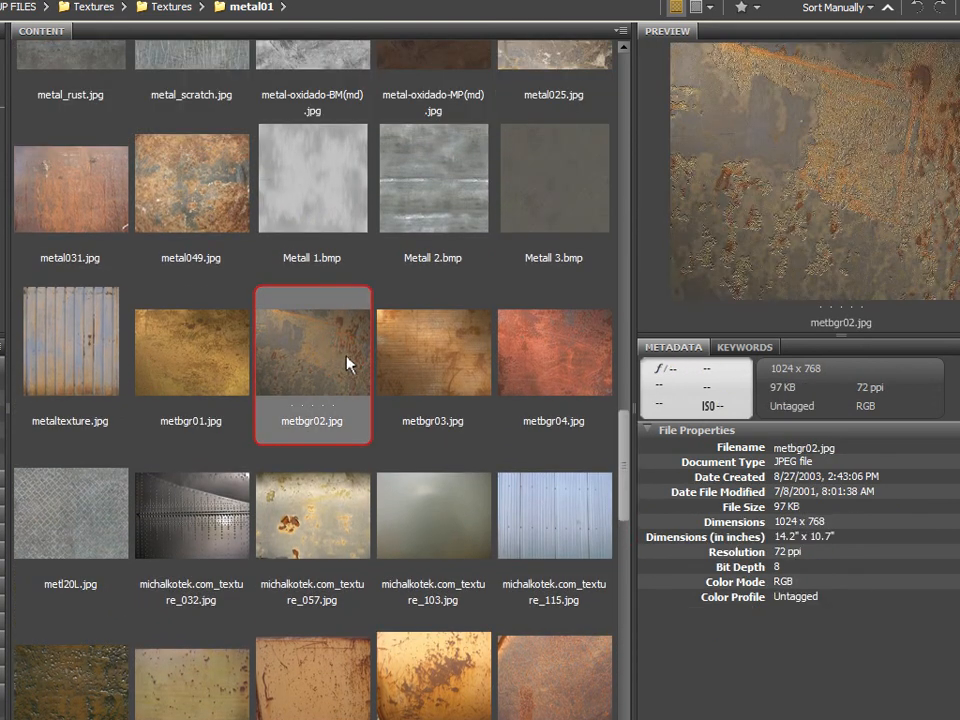
double_click(340, 366)
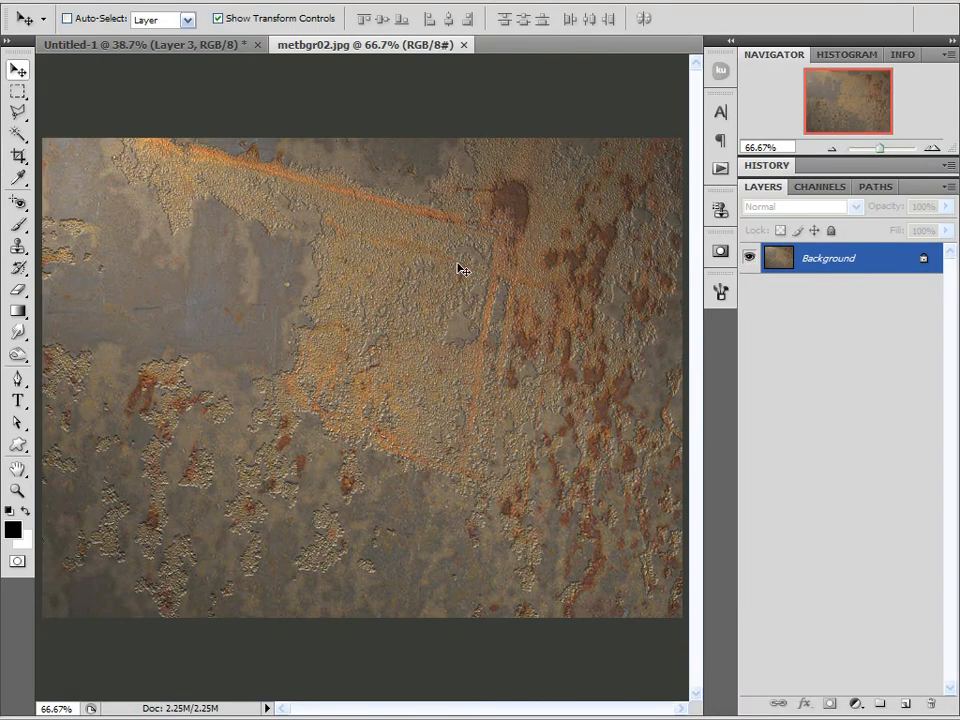
Tile the two documents, copy the metbgr02 image into Untitled-1 as a layer above Layer 3, and close metbgr02.jpg.
left_click(703, 13)
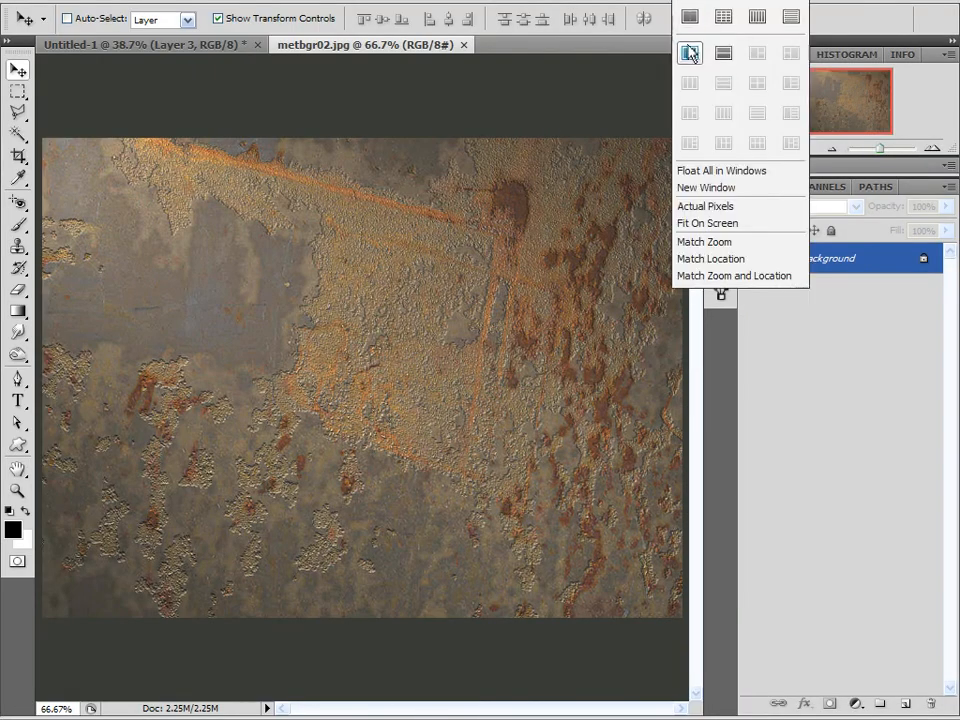
left_click(690, 52)
left_click_drag(478, 238, 238, 306)
left_click(566, 45)
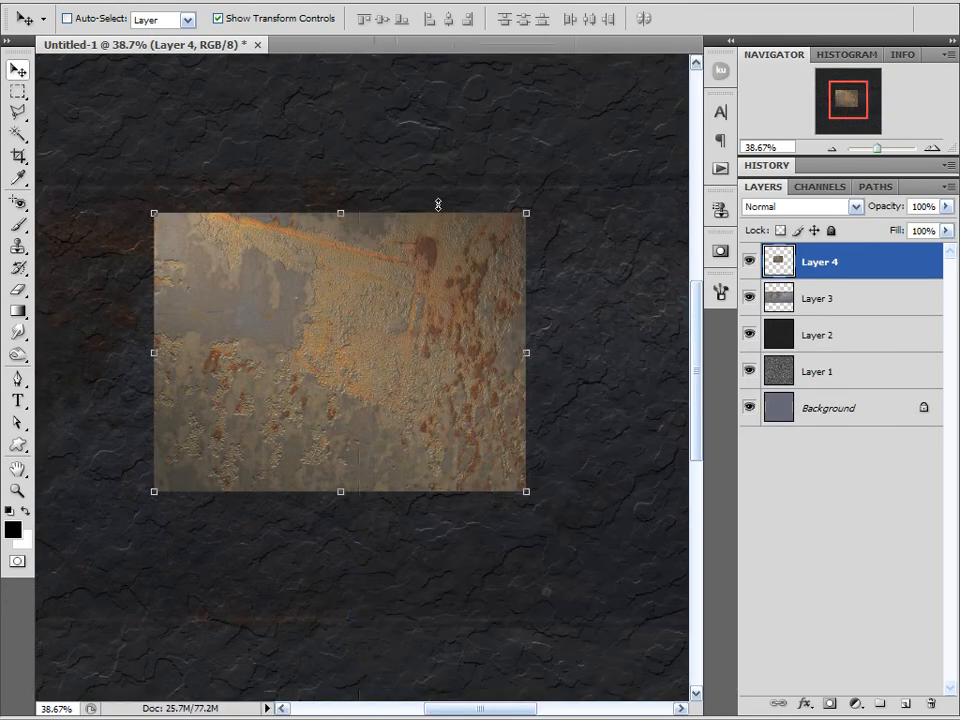
left_click_drag(879, 149, 876, 150)
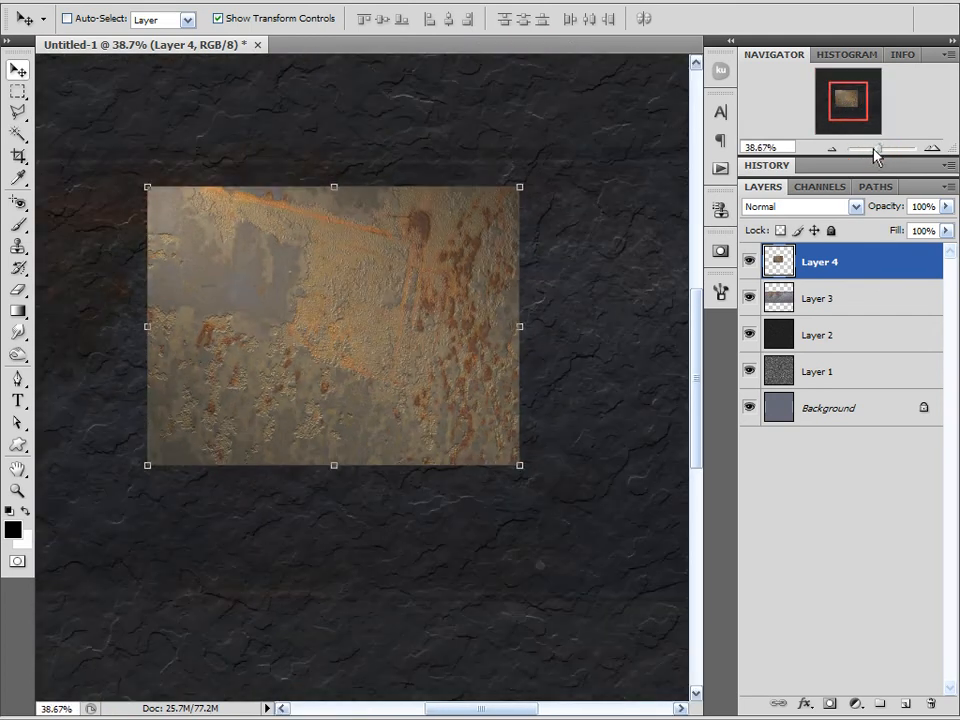
left_click(830, 148)
left_click(830, 148)
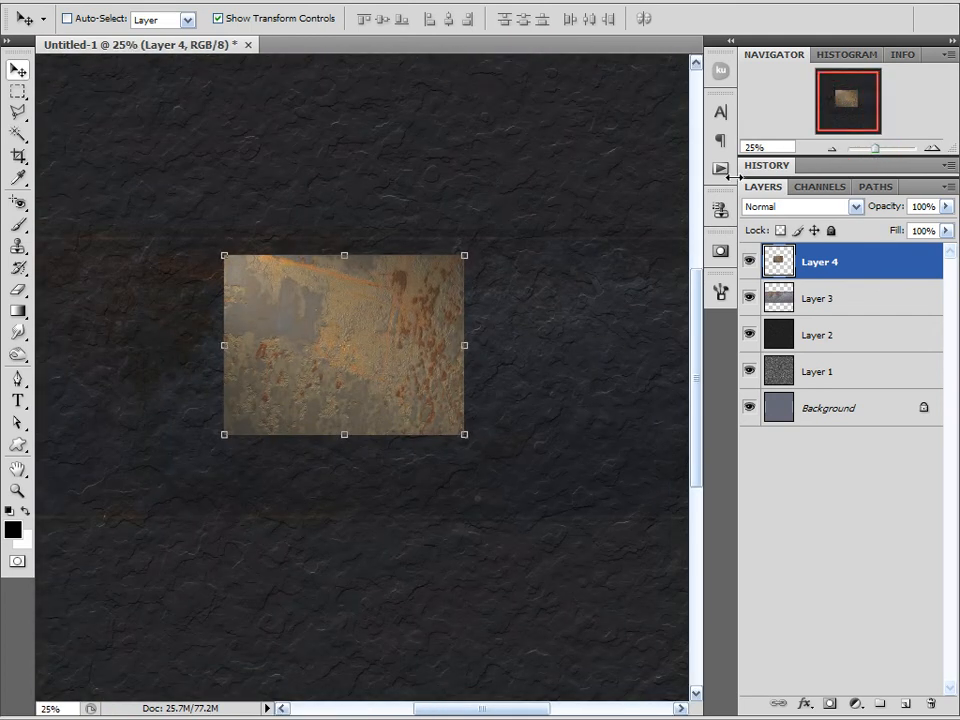
left_click(831, 148)
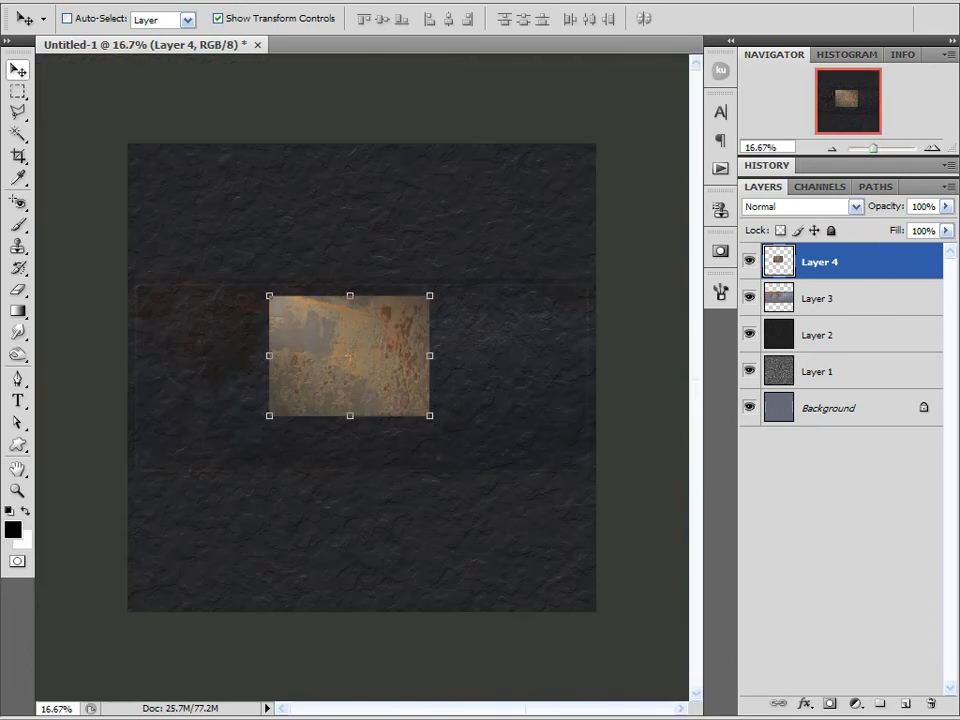